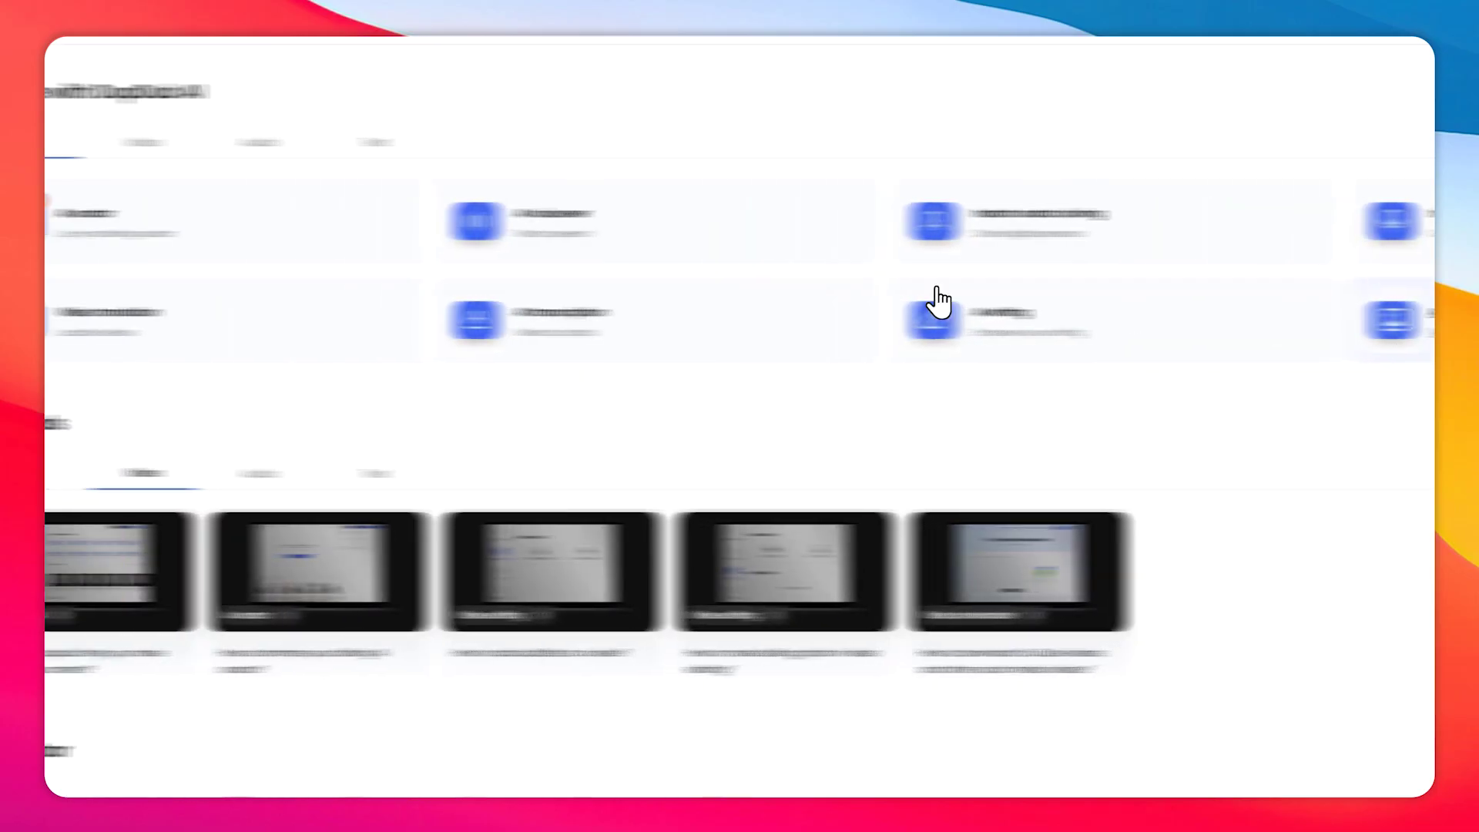
Start a talking photo avatar from the uploaded Marie Curie photo using AI image's Image to image
left_click(462, 257)
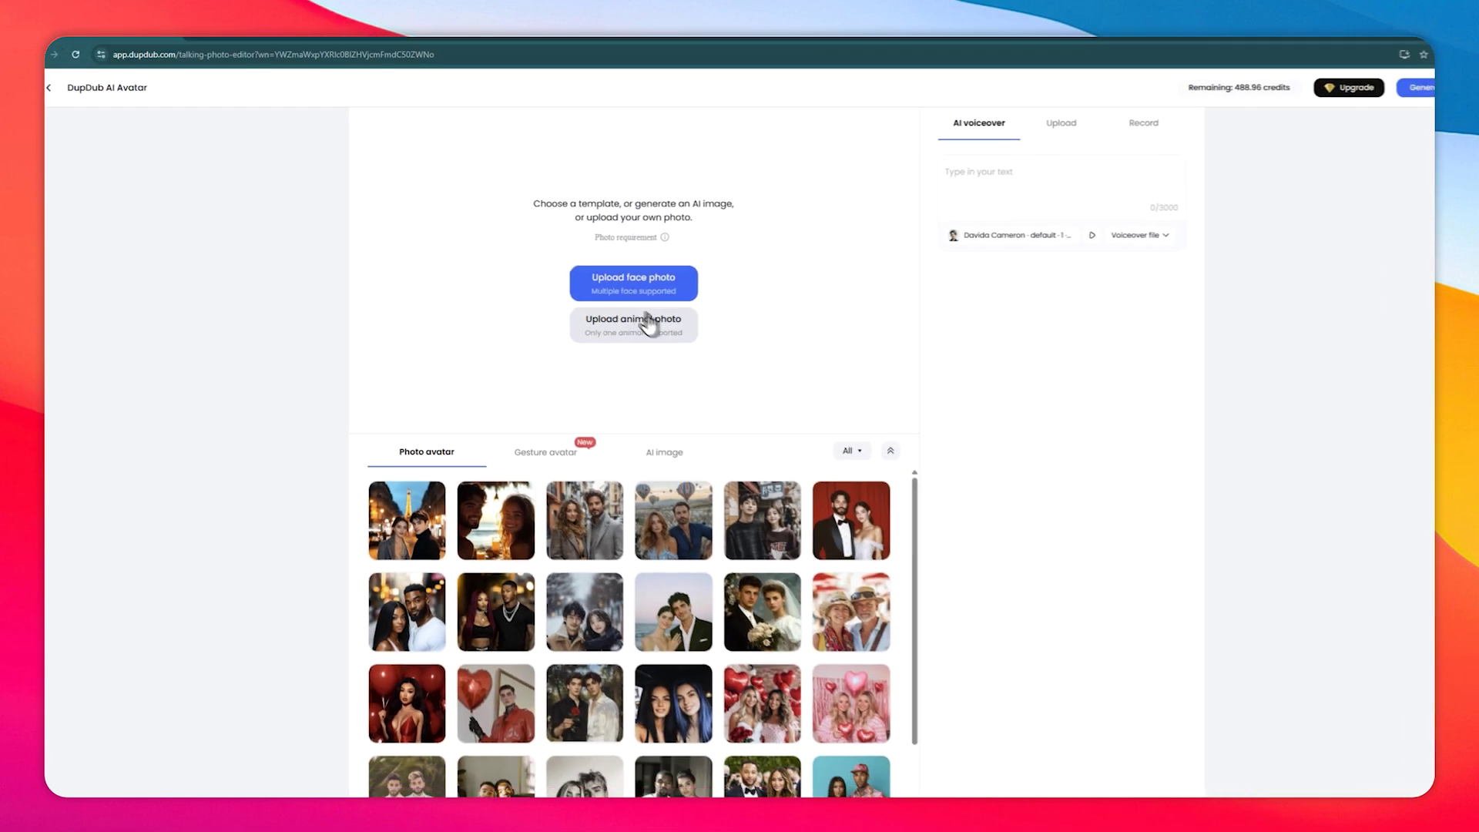
left_click(820, 543)
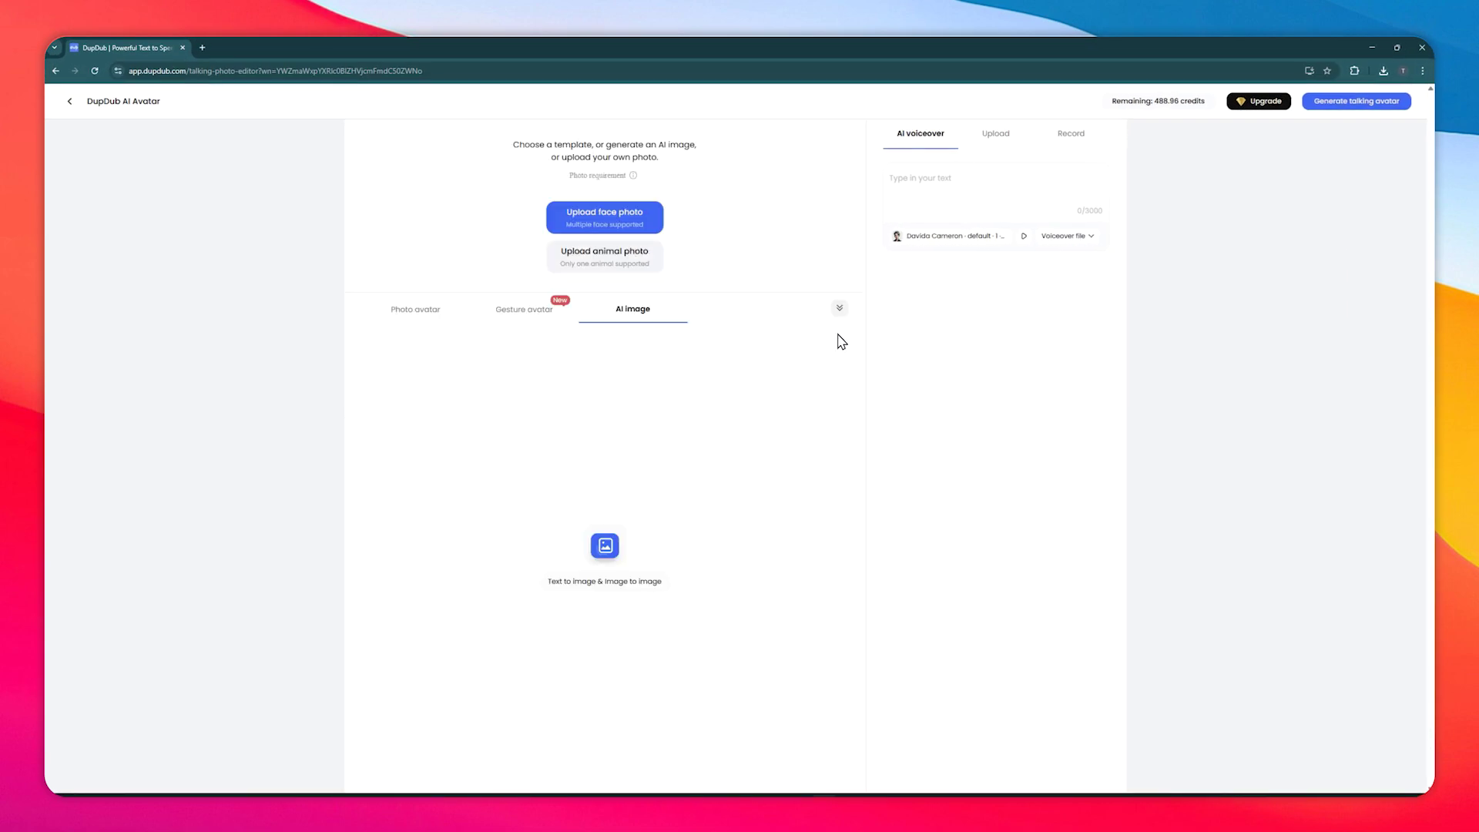
left_click(617, 651)
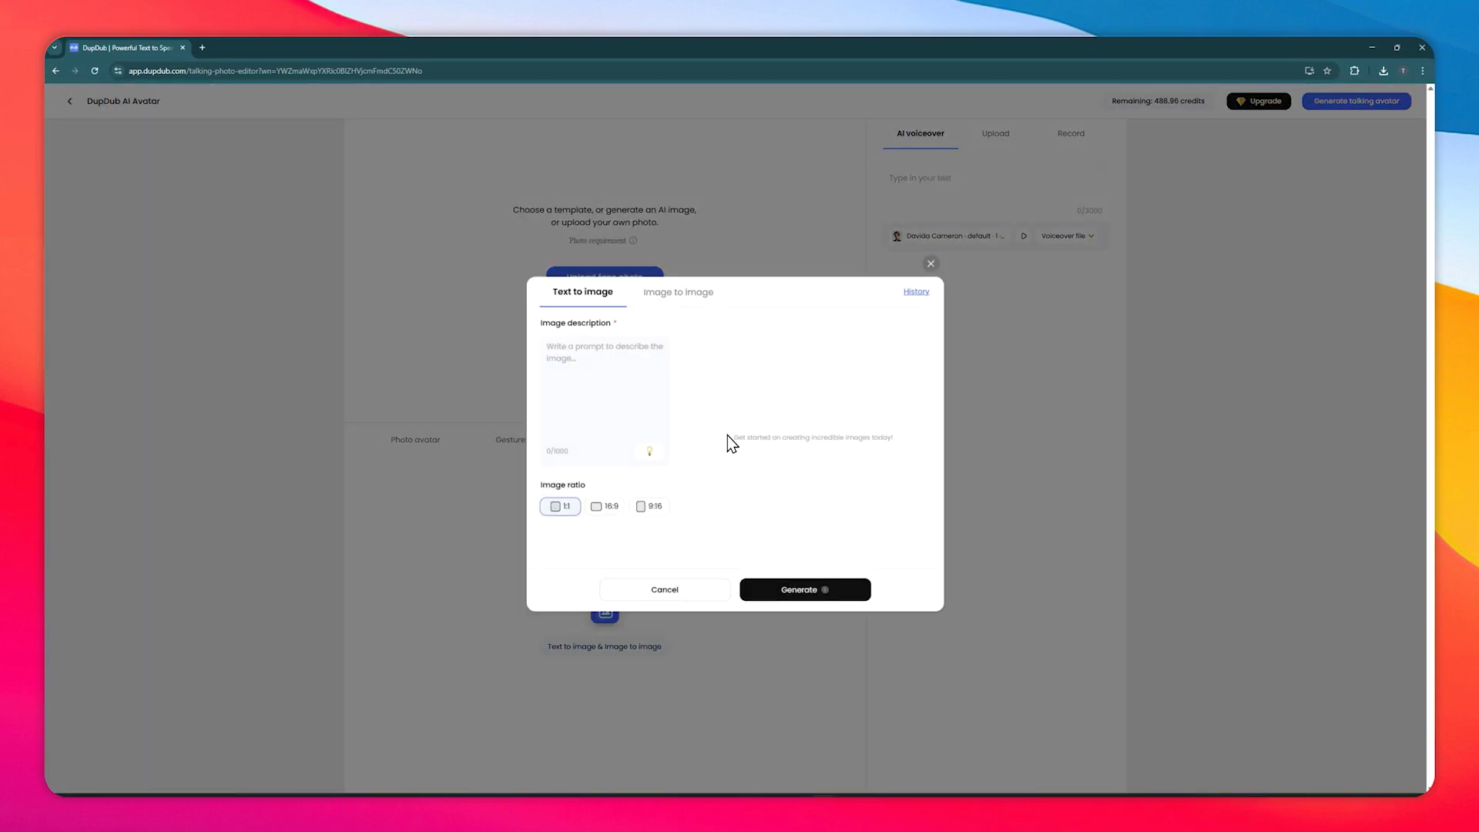
left_click(690, 299)
left_click(625, 375)
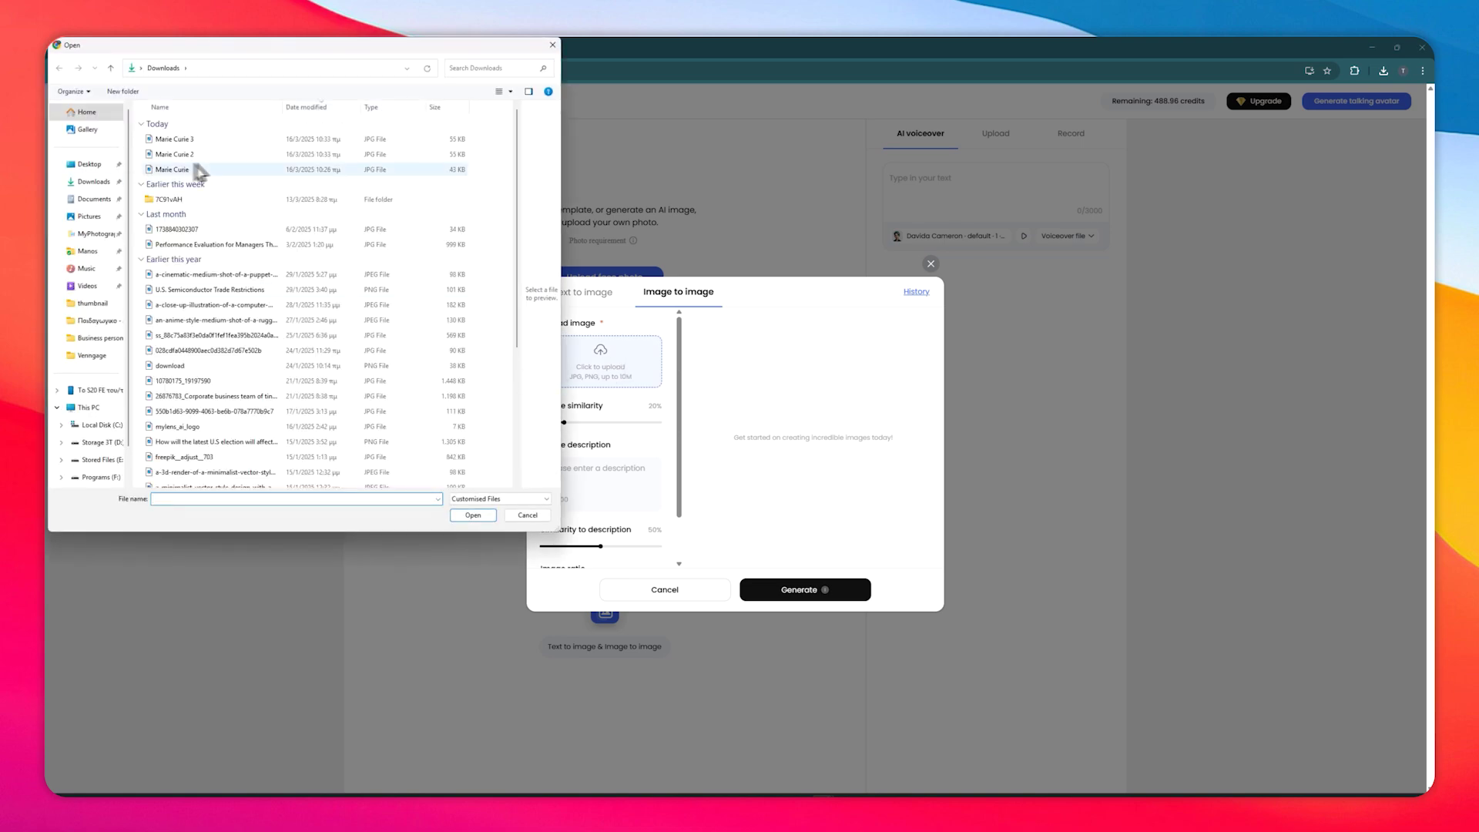
double_click(214, 140)
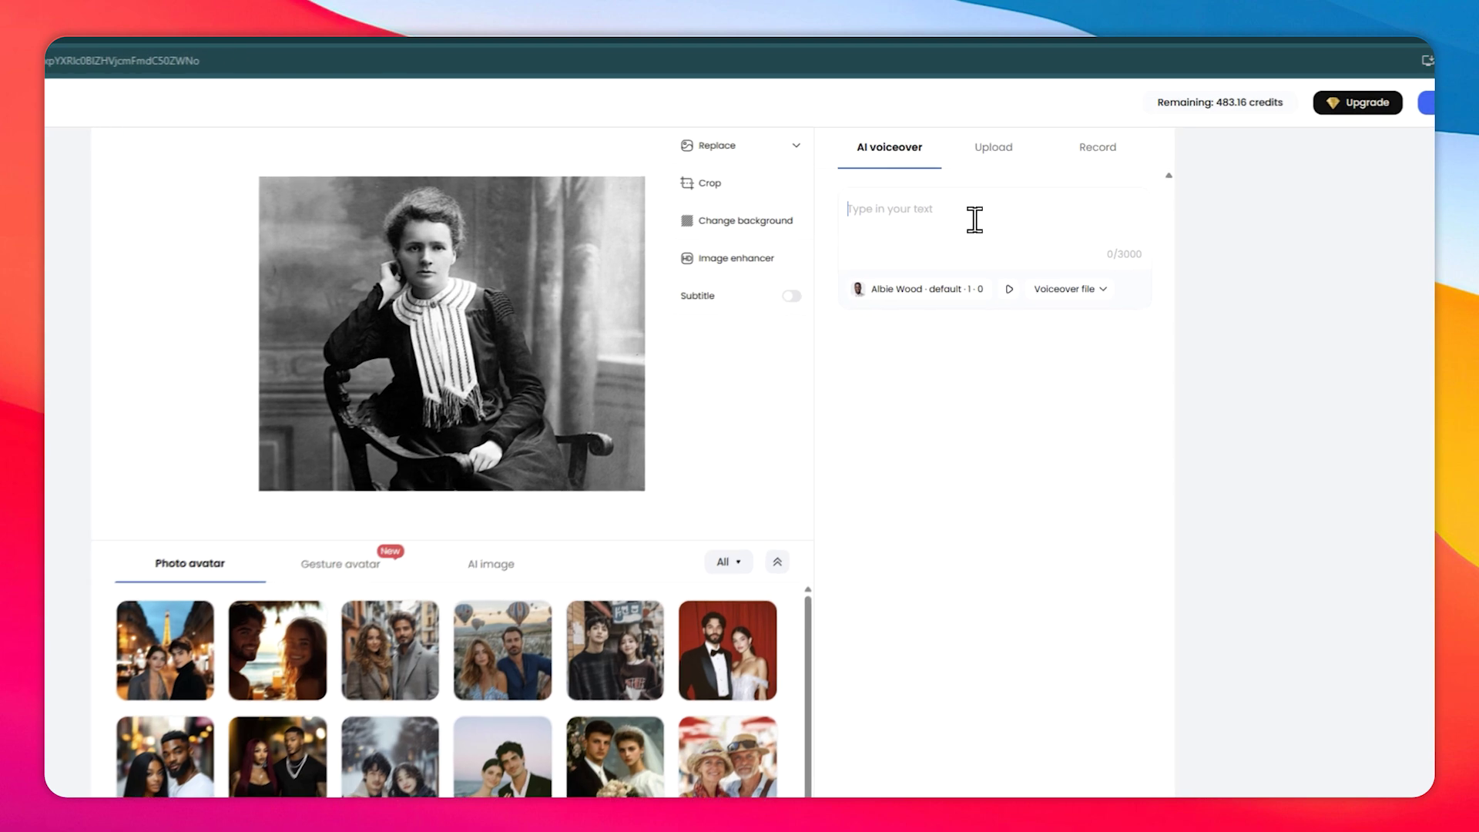
Paste the Marie Curie quote as the voiceover and filter the voice library to female voices
type("I am among those who think that science has great beauty. A scientist in his laboratory is not only a technician: he is also a child placed before natural phenomena which impress him like a fairy tale.")
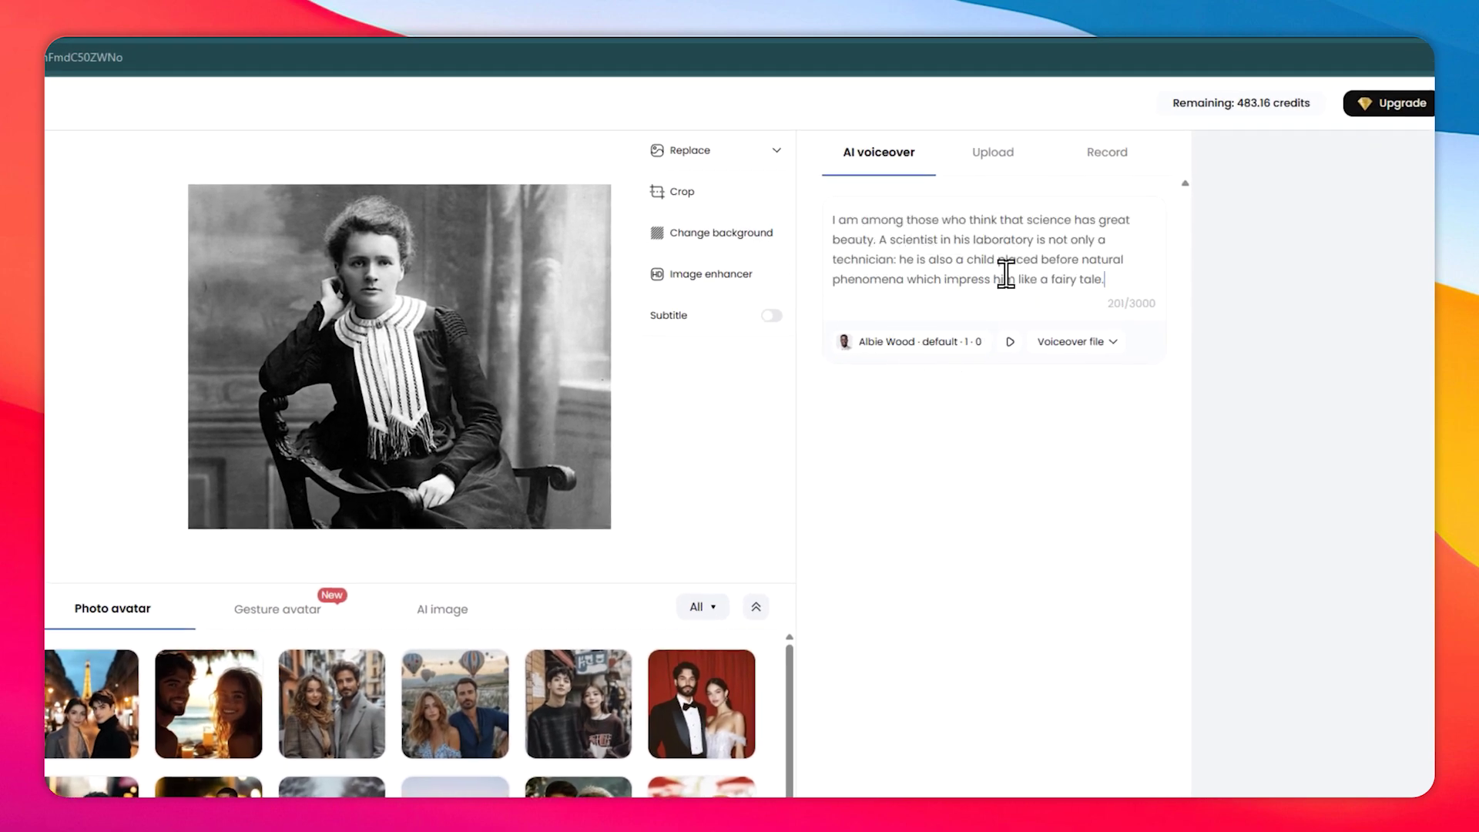
left_click(916, 344)
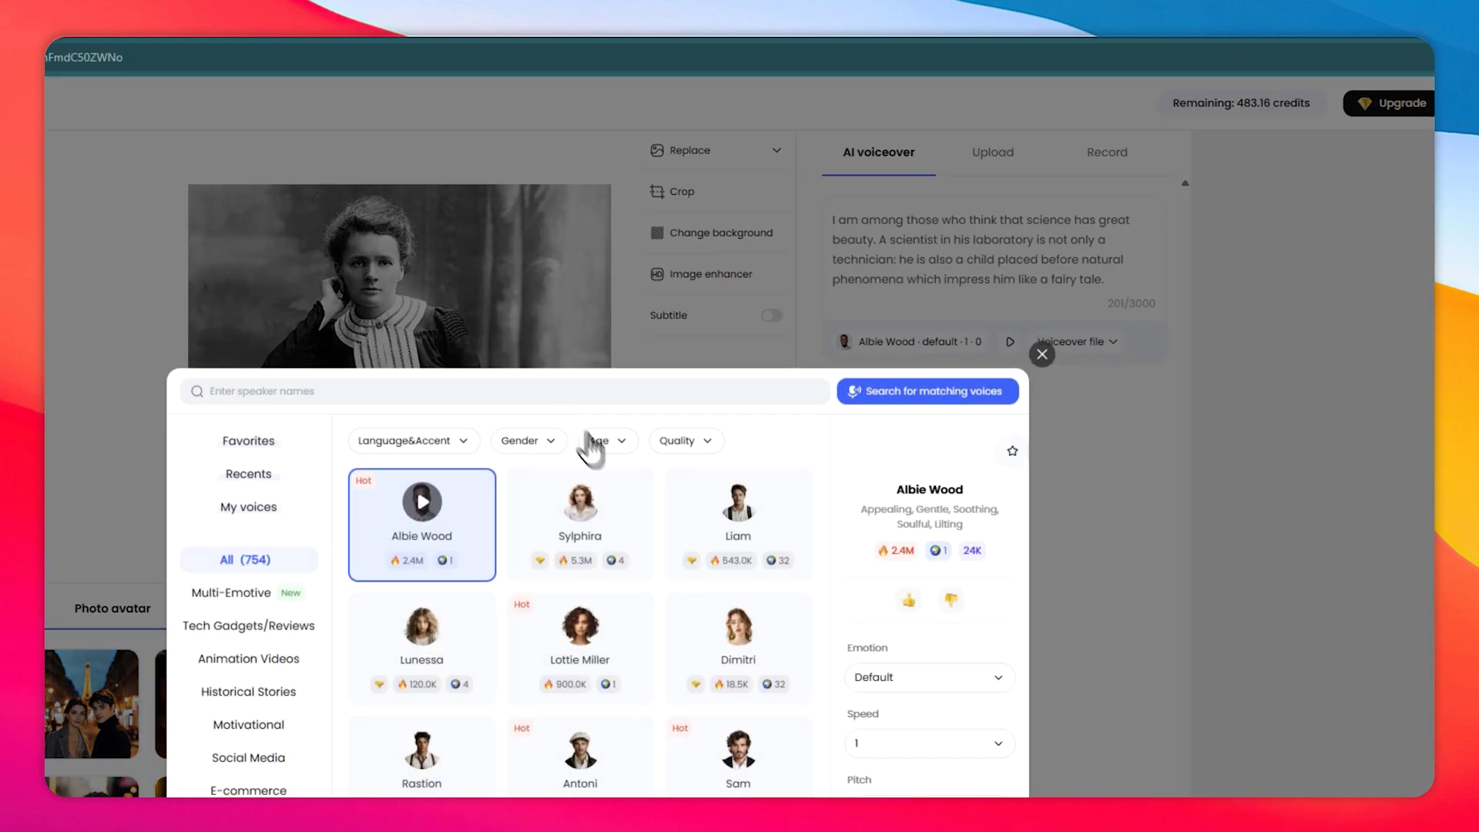
left_click(531, 441)
left_click(521, 543)
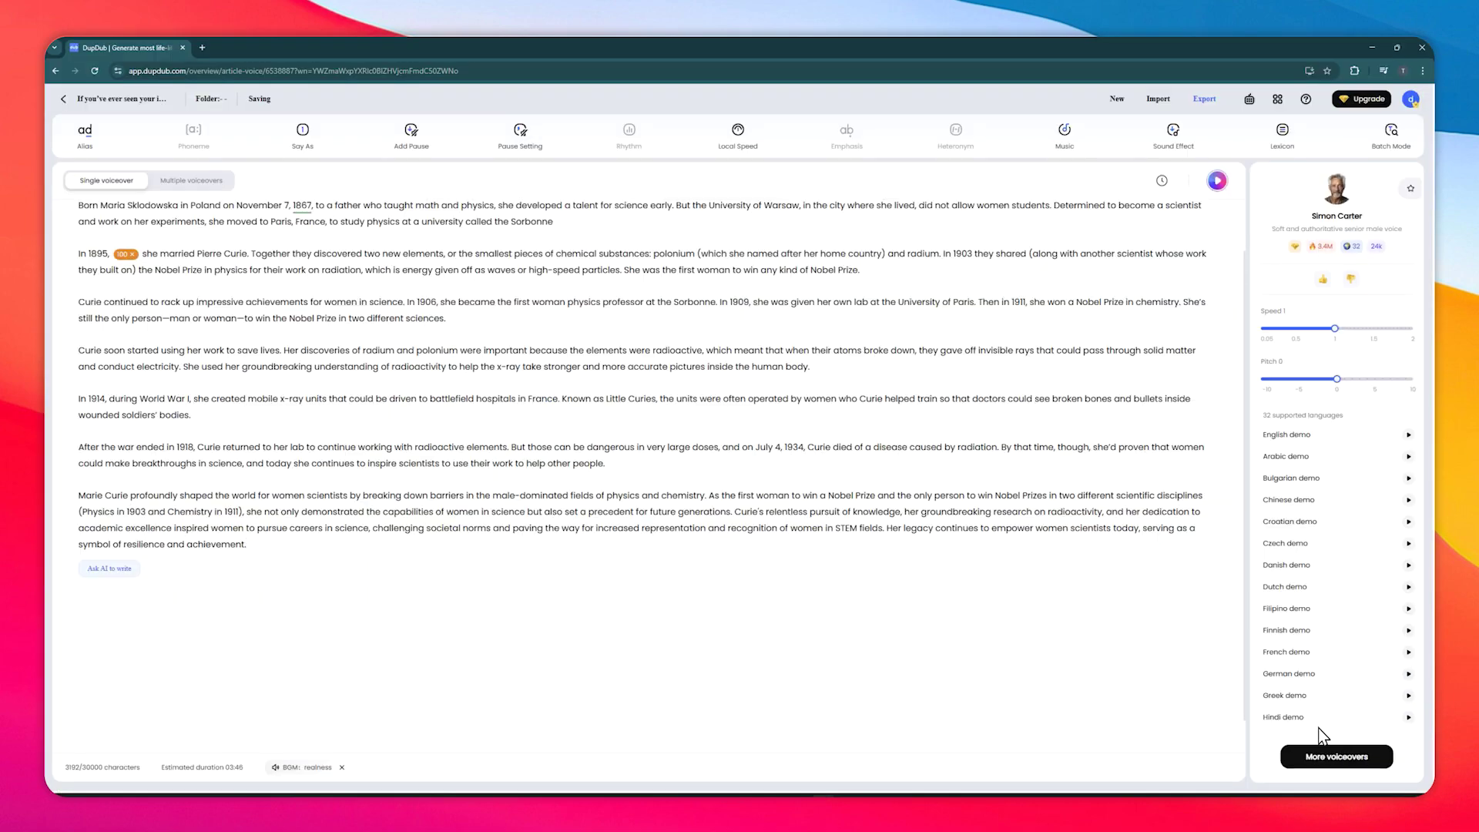
Browse the Multi-Emotive voices in the full library with the Seniors age filter removed
left_click(1326, 755)
scroll(515, 503, "down", 3)
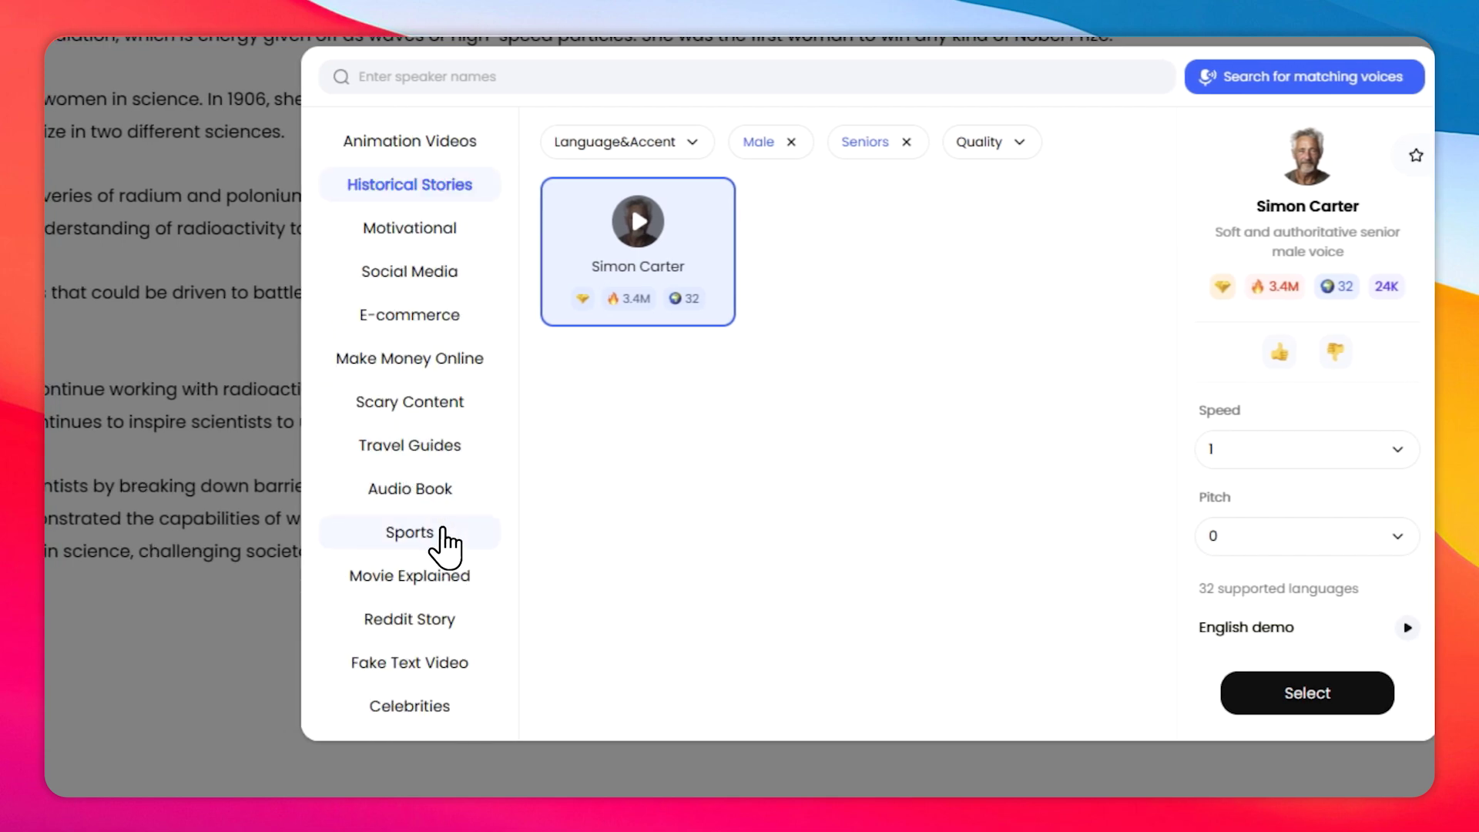
scroll(429, 254, "up", 3)
scroll(424, 266, "up", 2)
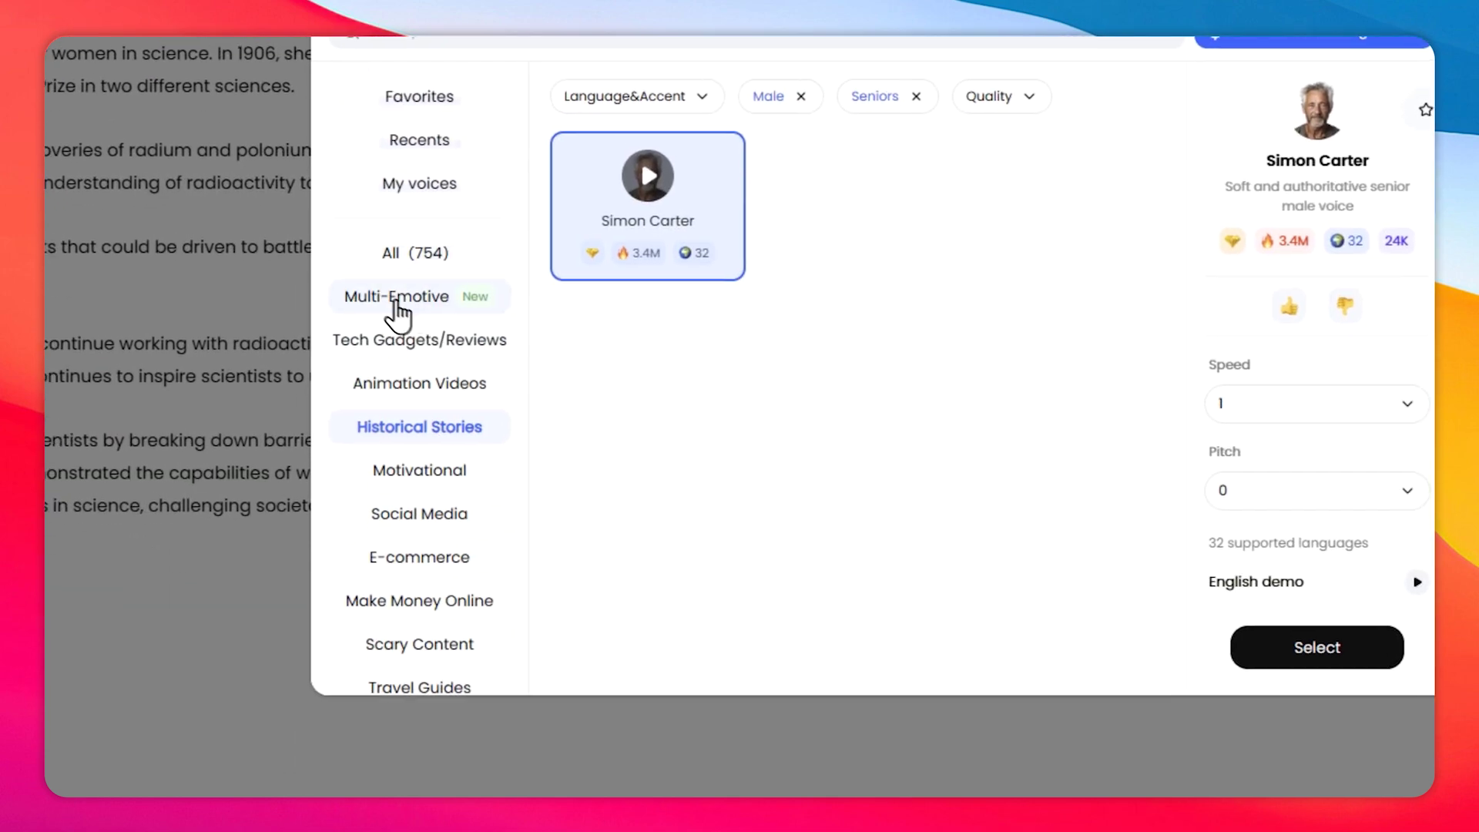
left_click(396, 305)
left_click(906, 76)
left_click(1019, 77)
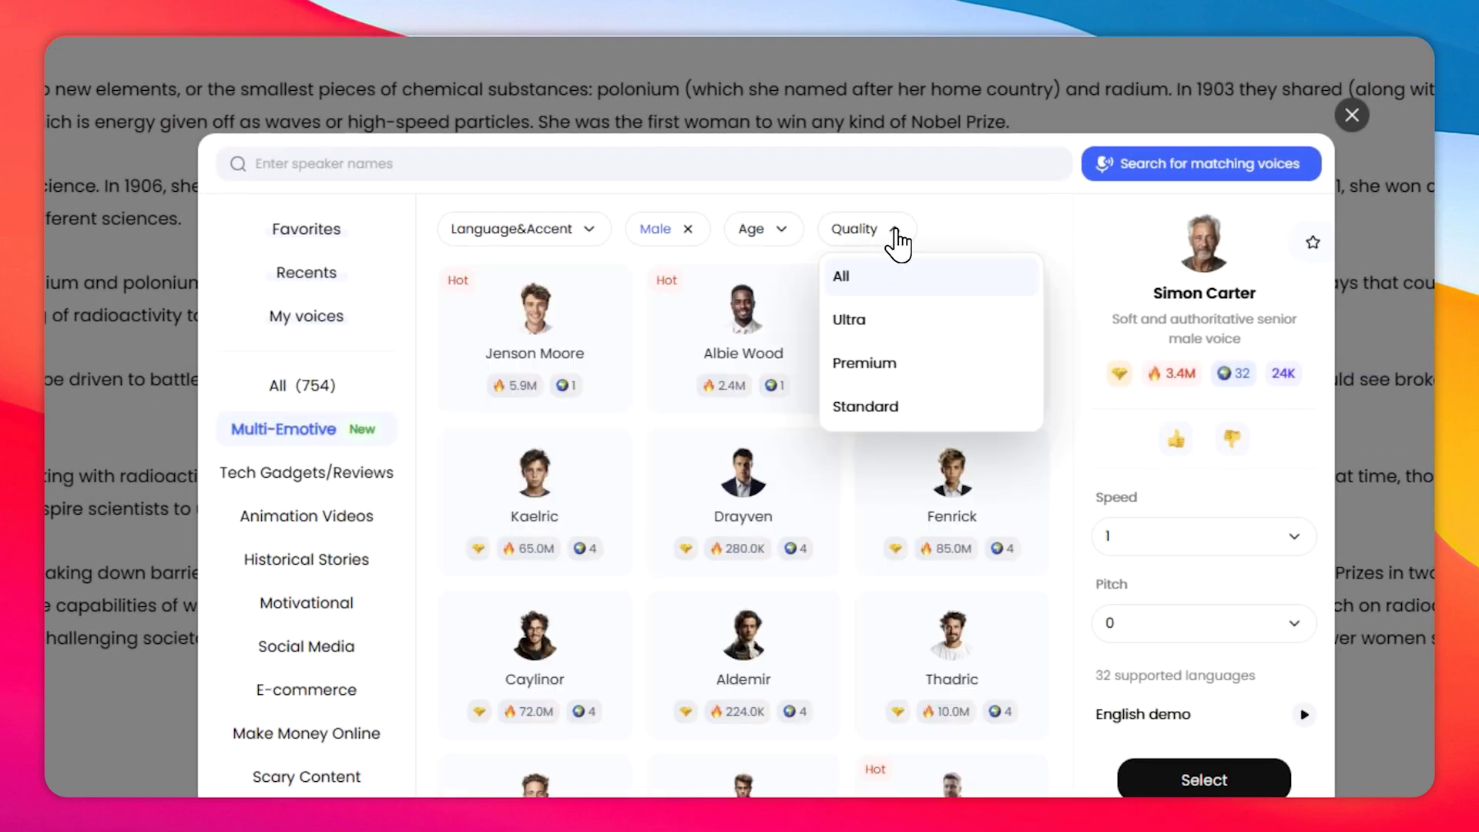
scroll(1017, 436, "down", 3)
Apply the Toby White voice at pitch 2 to the Marie Curie article
left_click(1032, 523)
left_click(1201, 713)
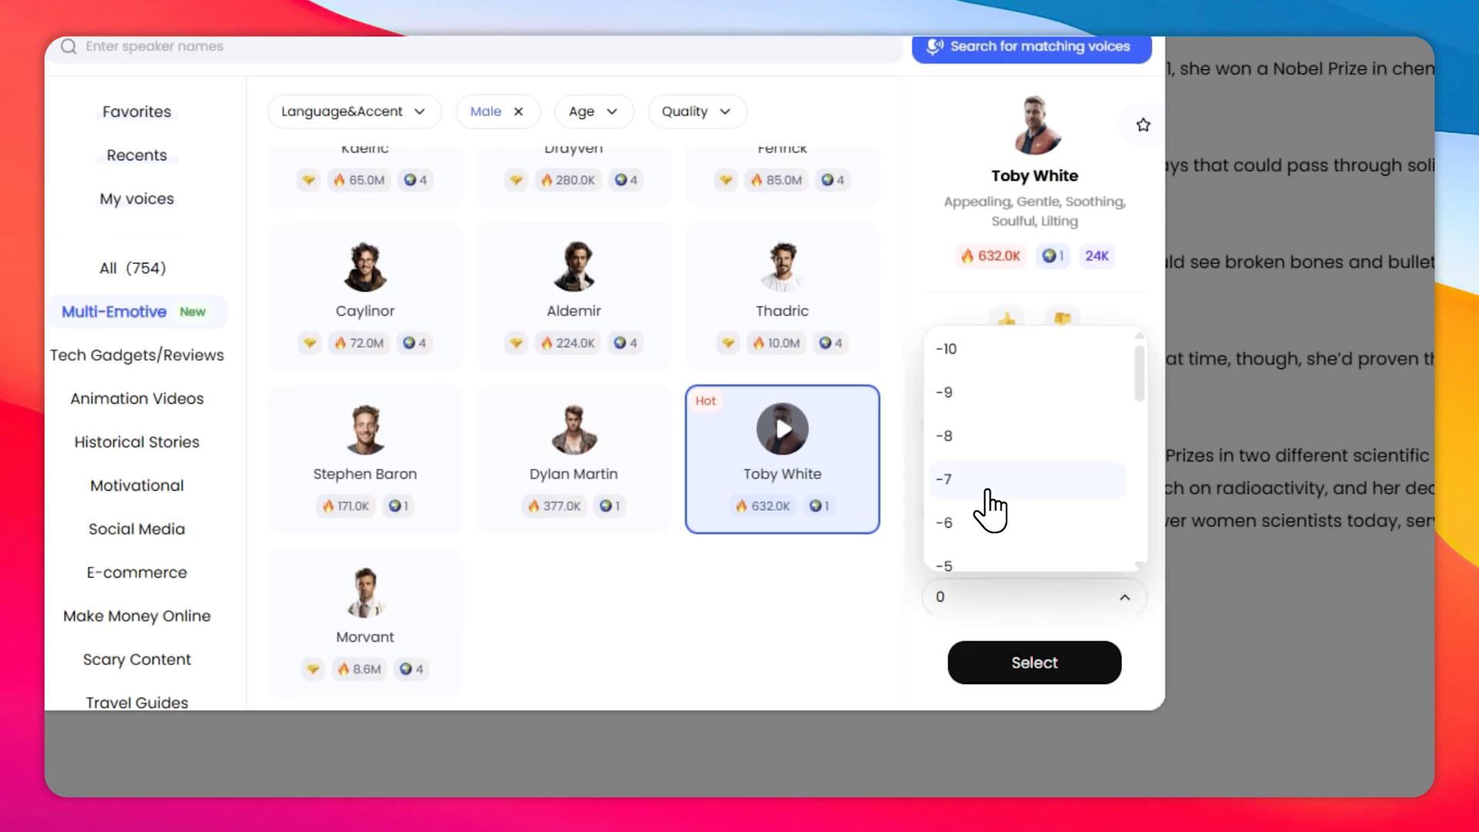
scroll(989, 500, "down", 5)
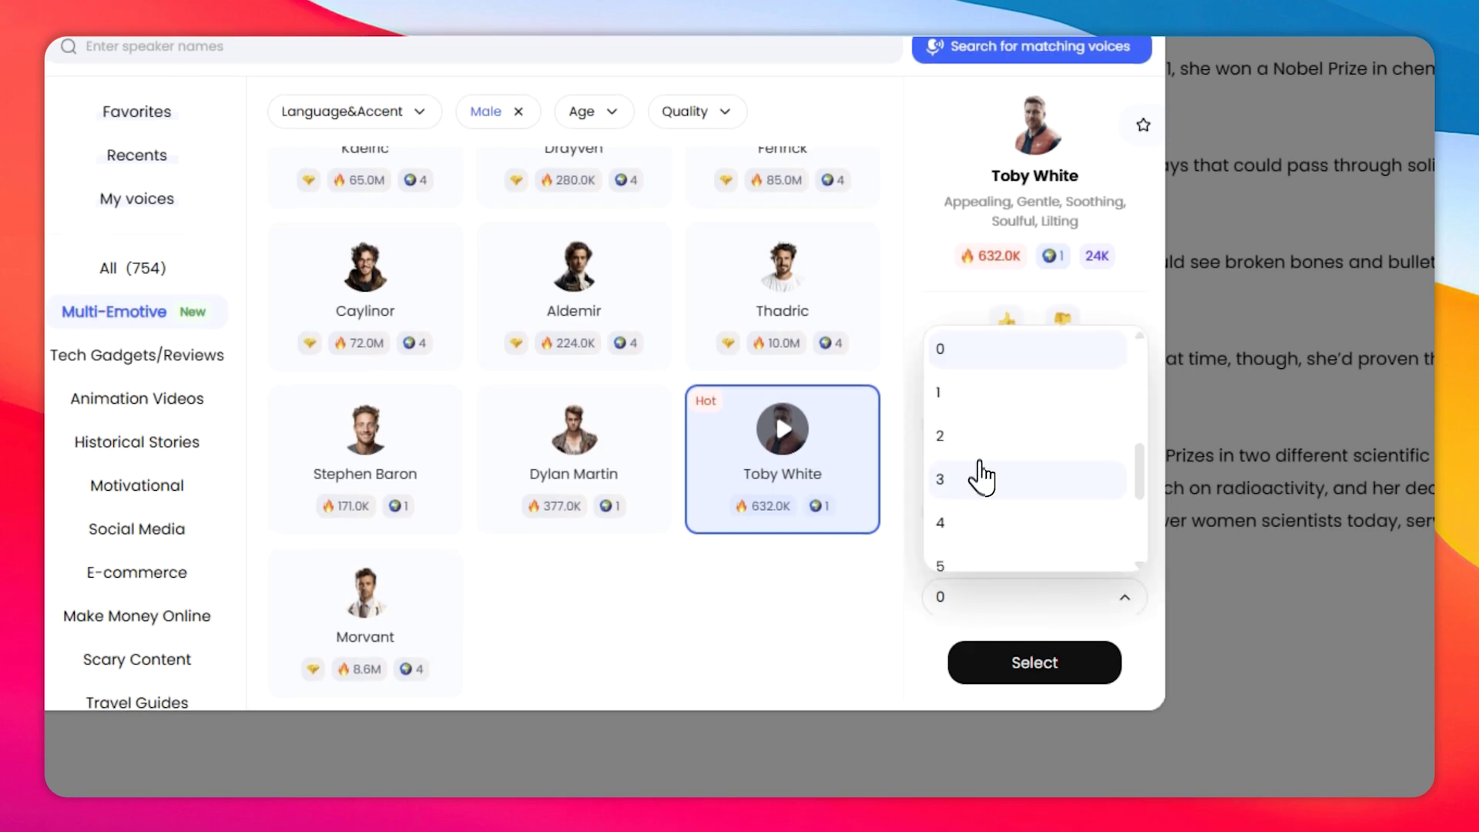
left_click(978, 433)
left_click(1015, 674)
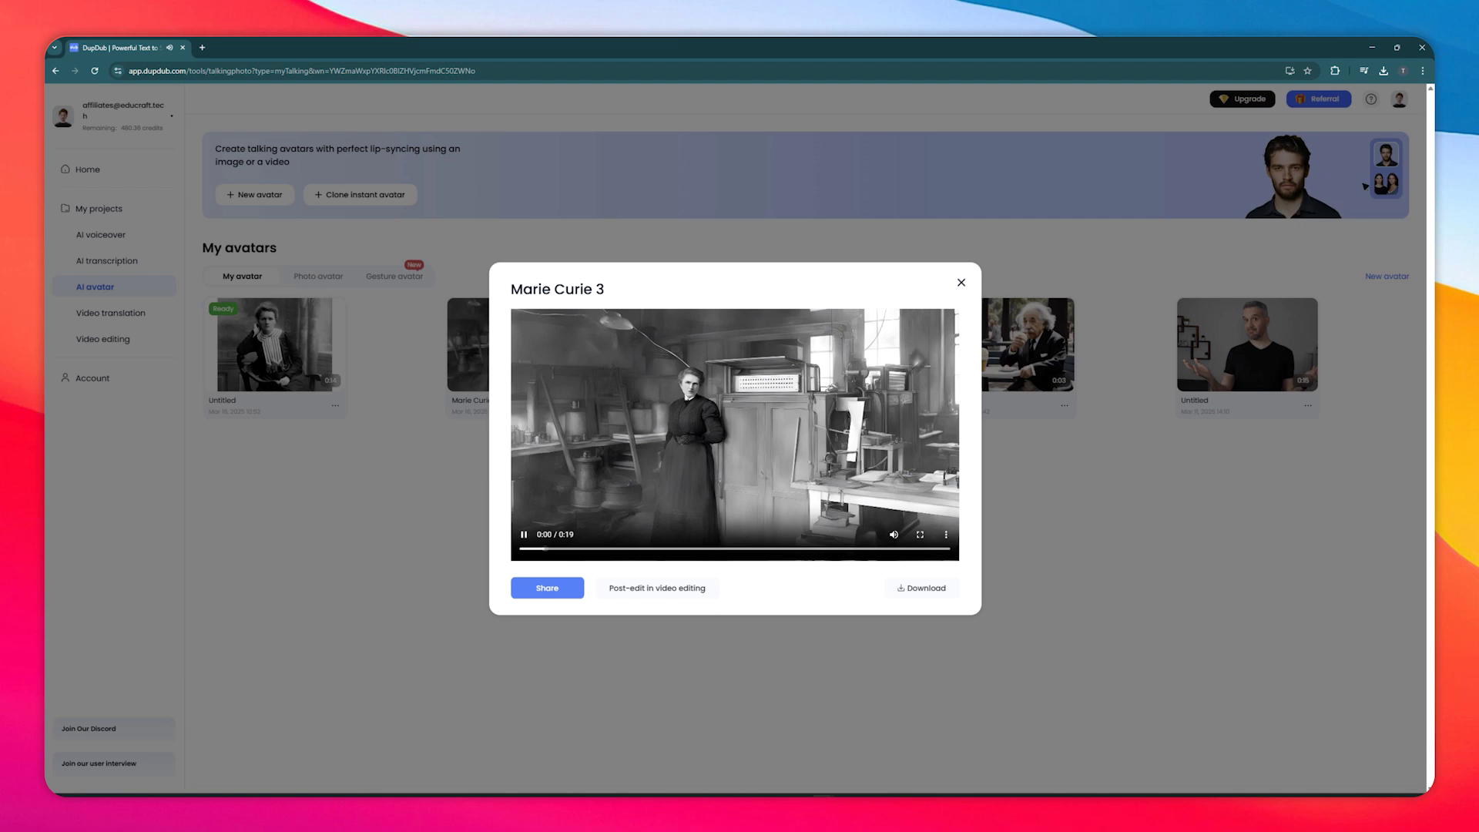
Close the Marie Curie 3 preview and switch to the Video editing section
left_click(961, 282)
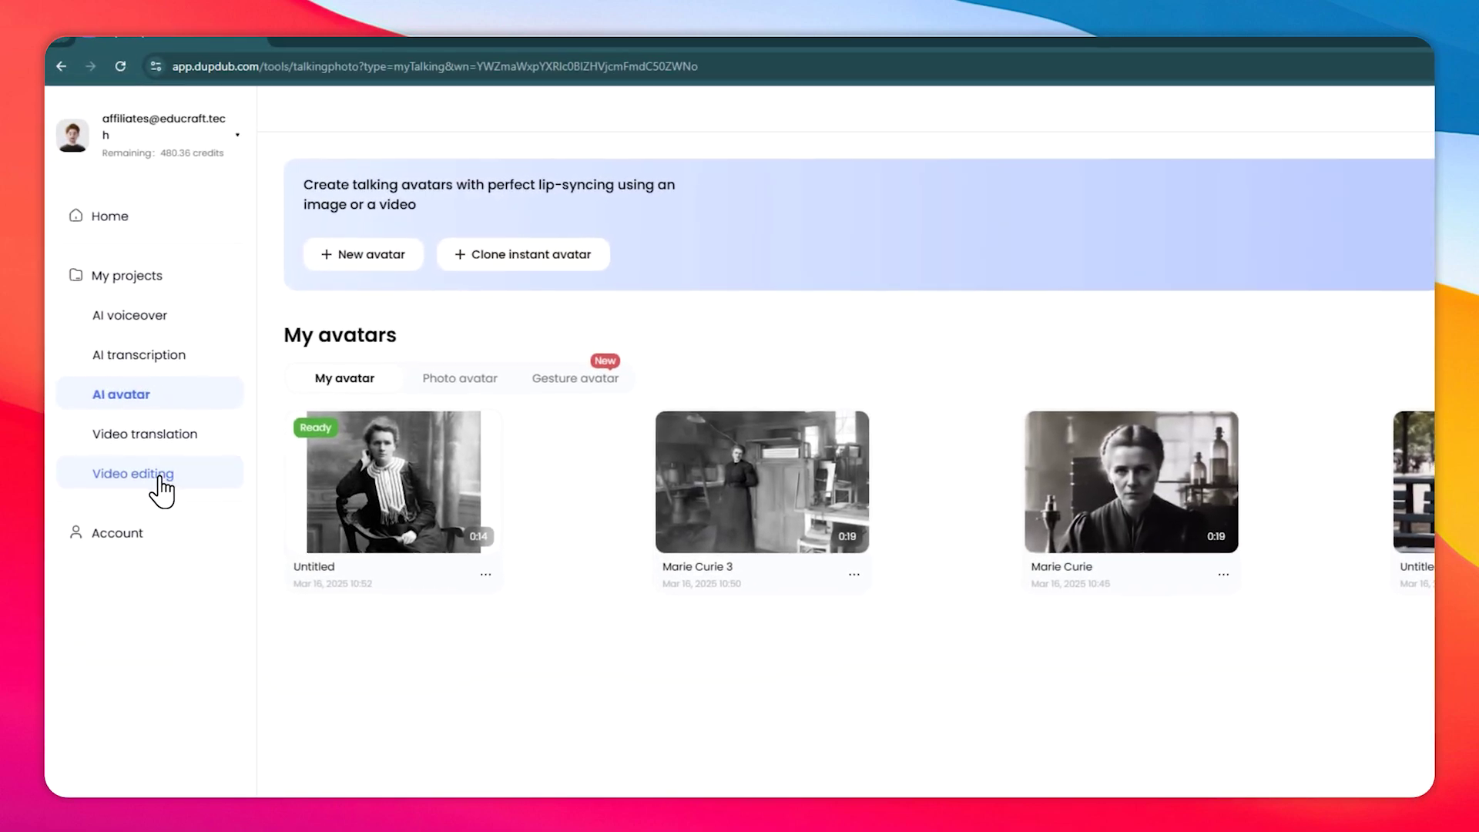
left_click(132, 473)
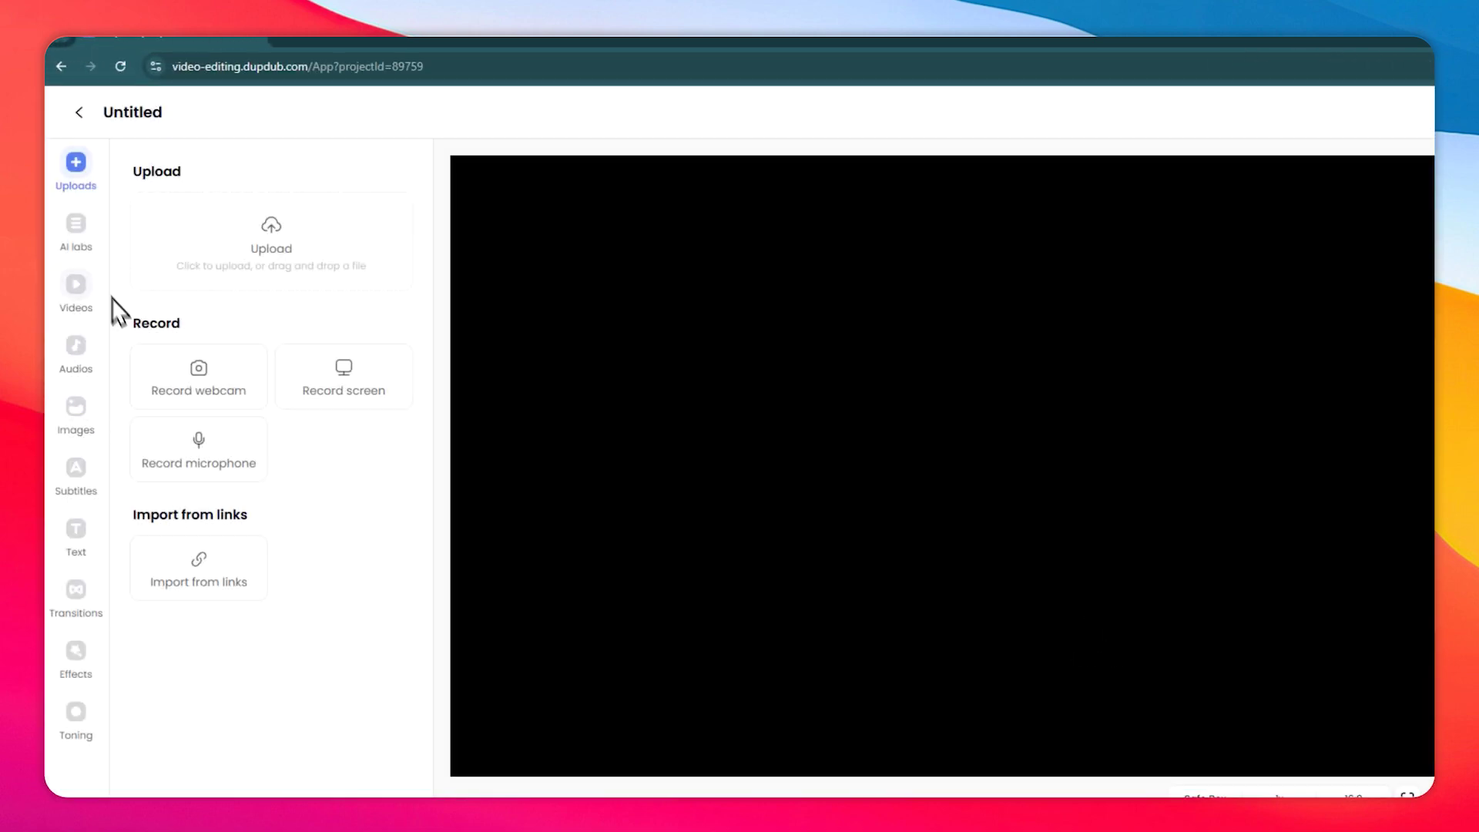
Add the avatar video and generate English subtitles for it, confirming the credit charge
left_click(105, 294)
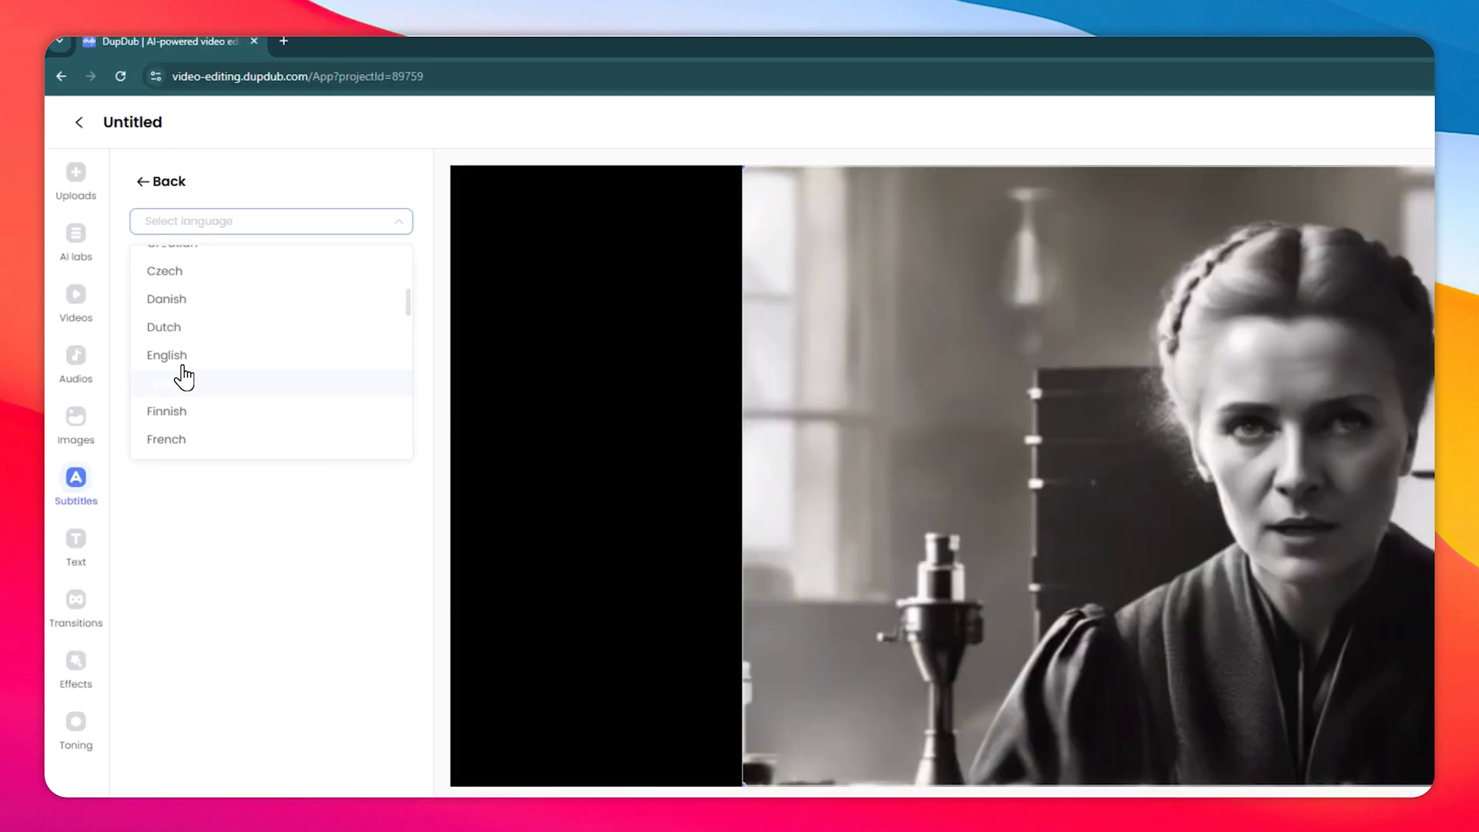
left_click(179, 362)
left_click(280, 281)
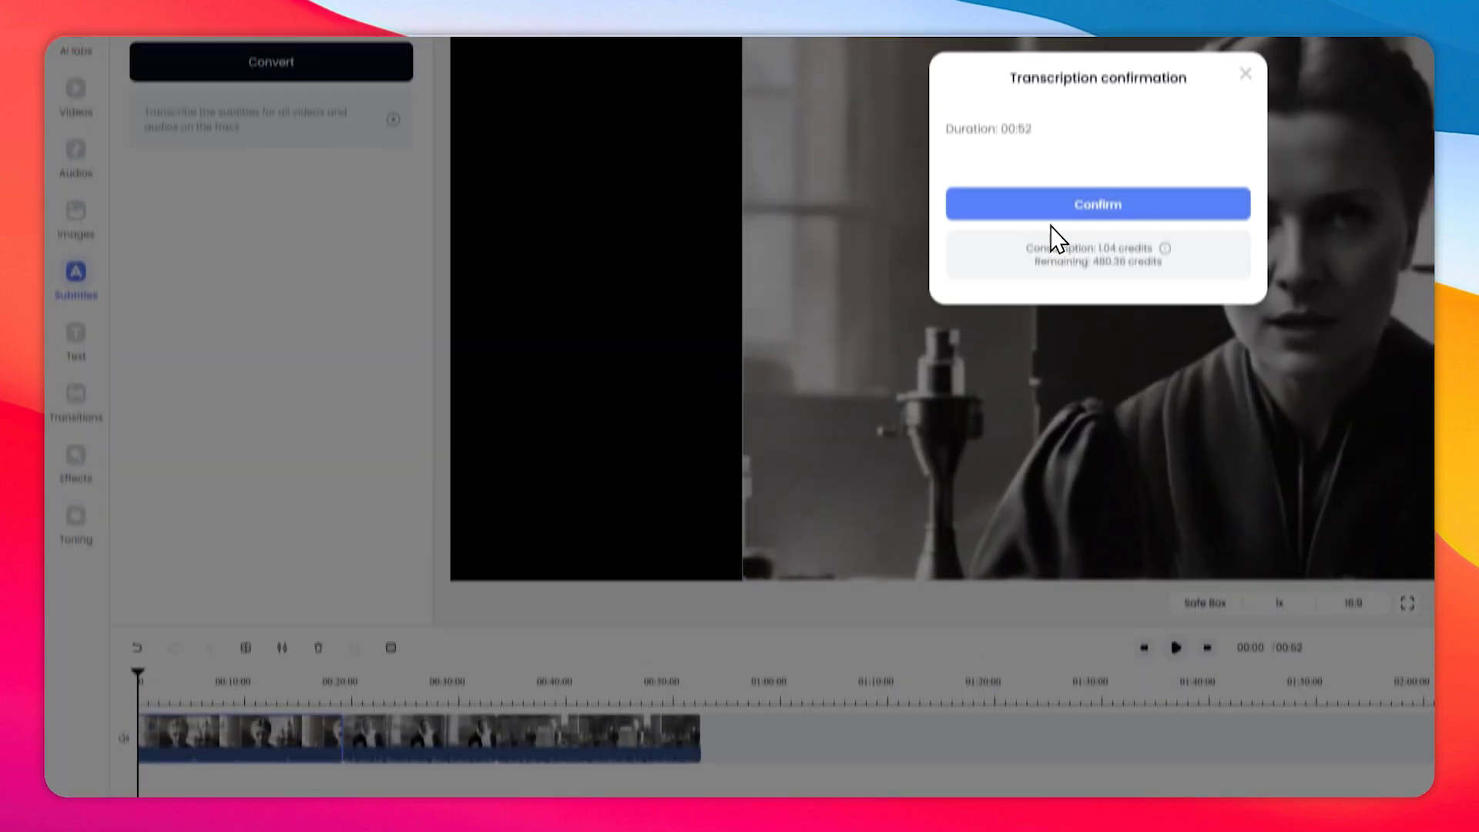
left_click(1055, 196)
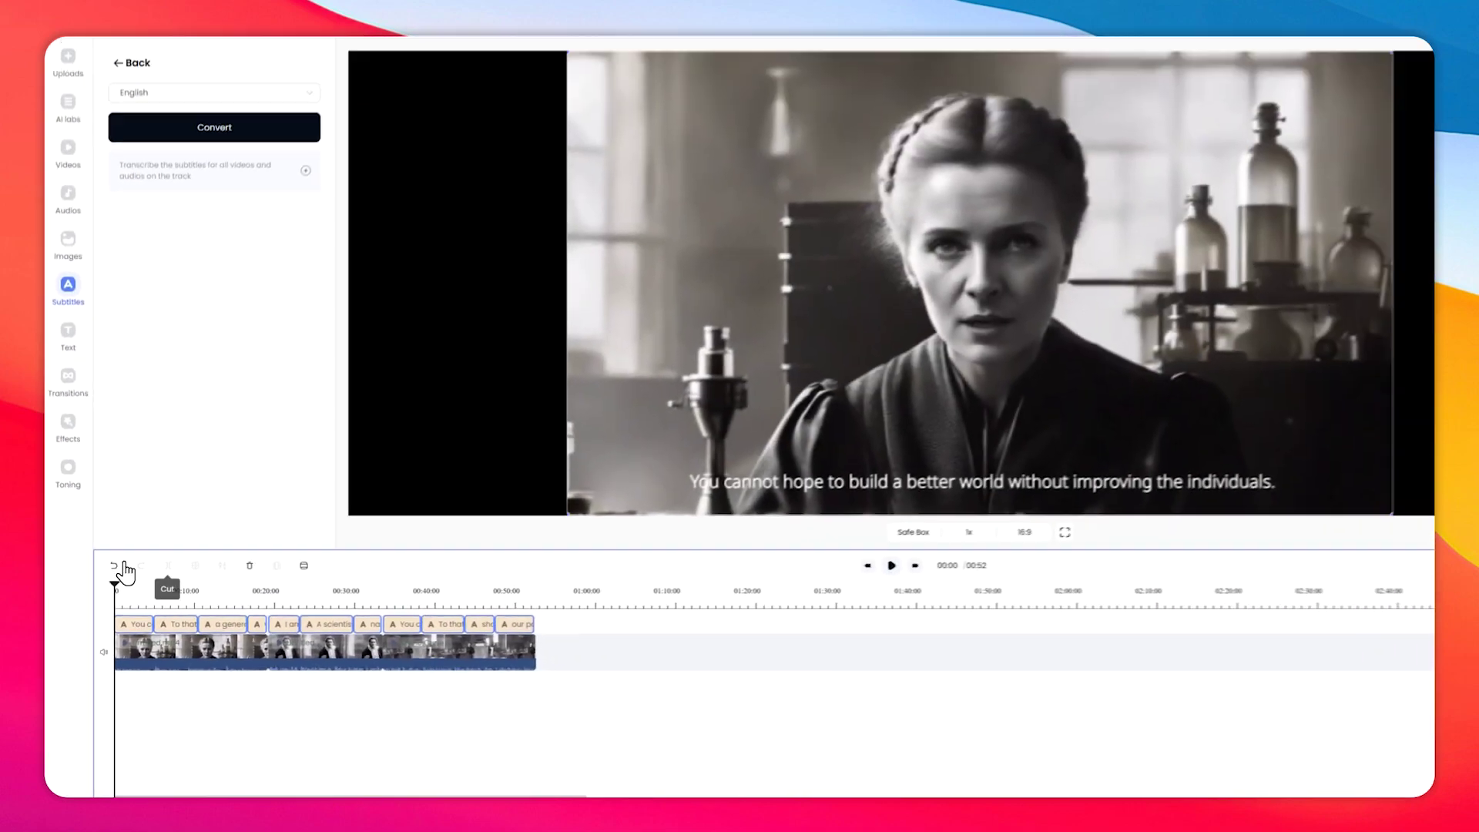
Place a Fade transition between the timeline clips, then pick the Toby White voice
left_click(68, 377)
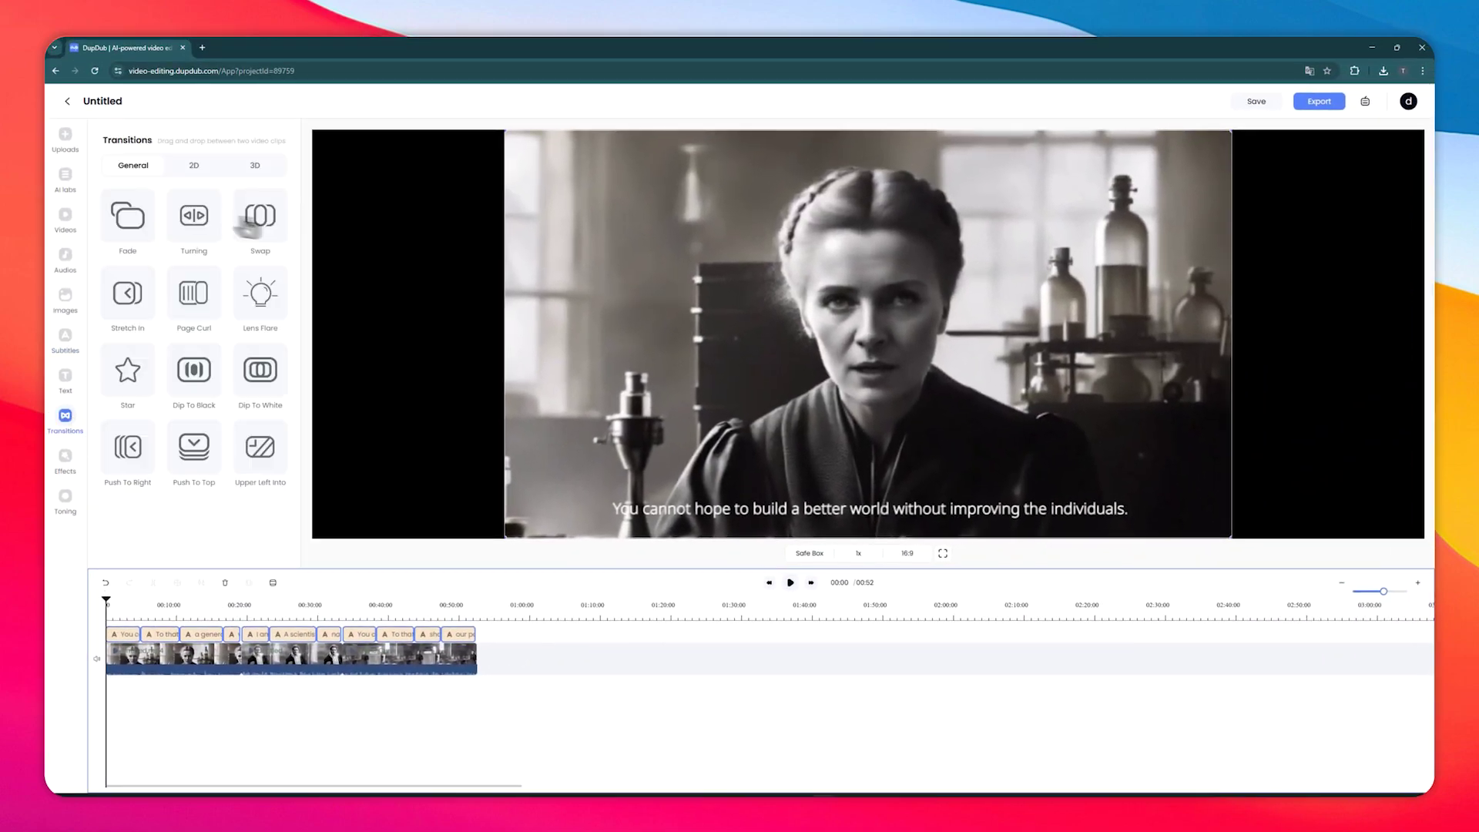
left_click_drag(146, 225, 246, 673)
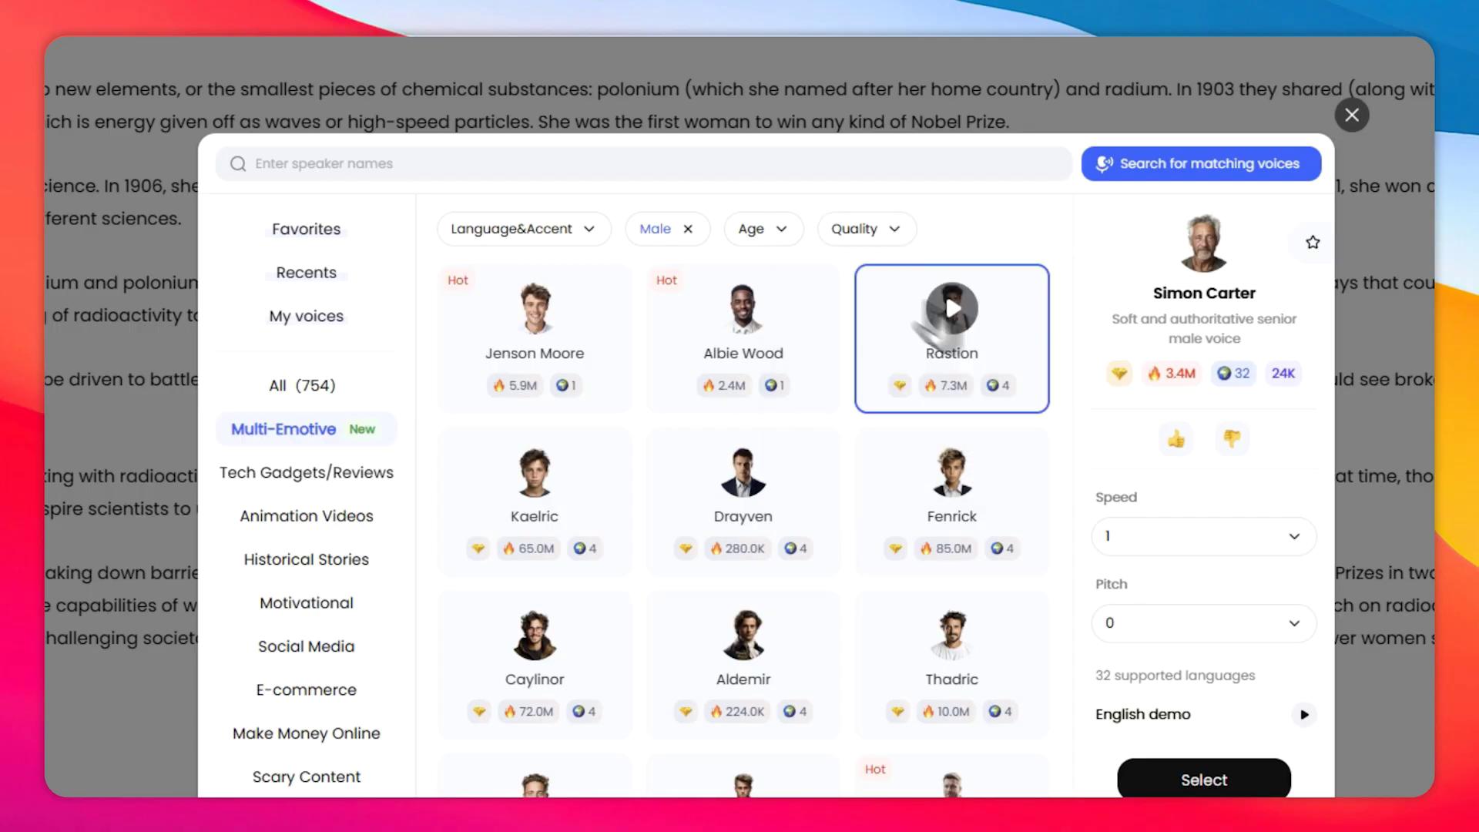
scroll(997, 573, "down", 5)
left_click(997, 574)
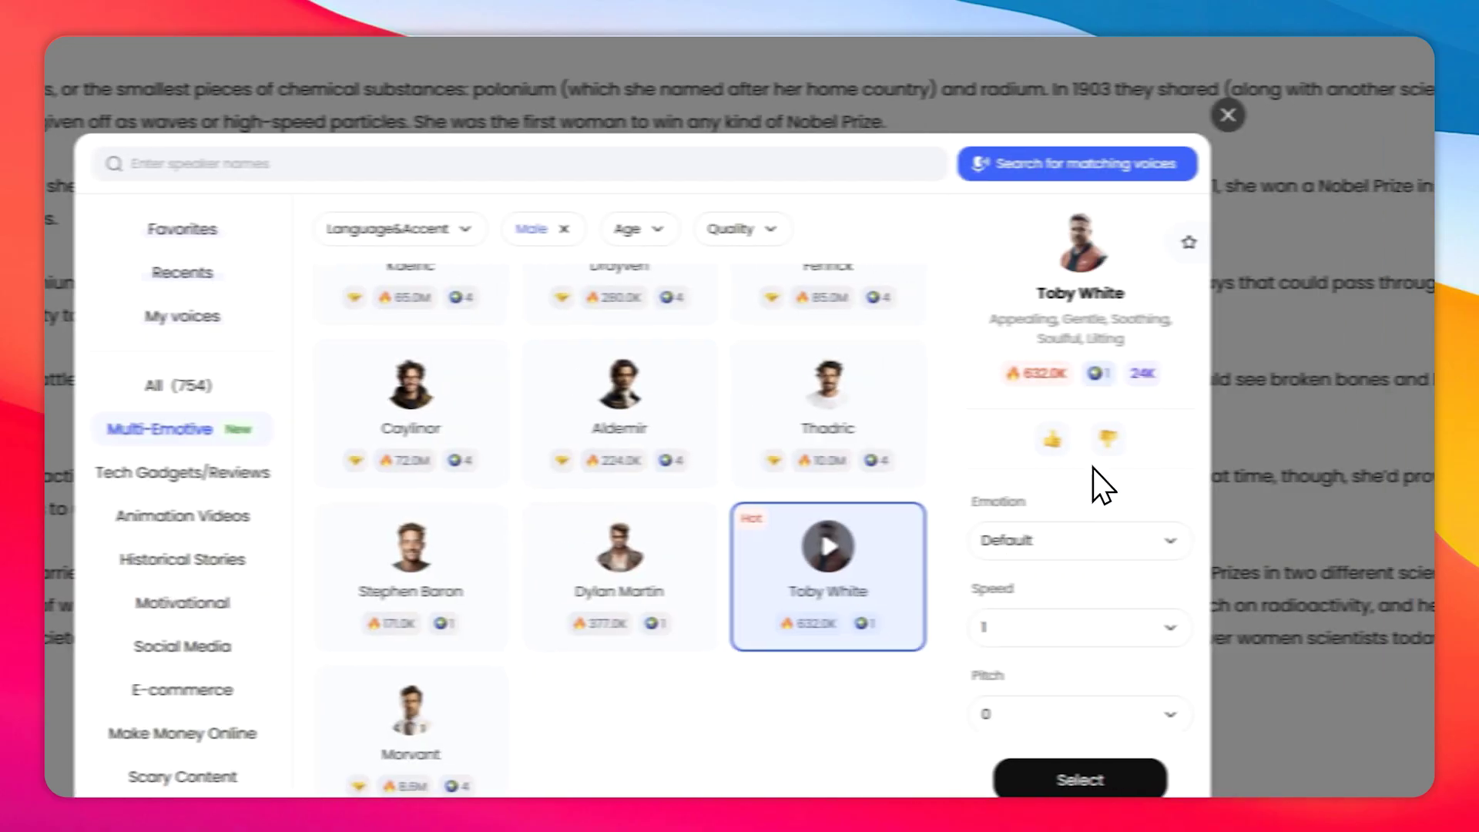
Set Toby White's pitch to 2 and apply him as the article's narrator
left_click(1199, 720)
scroll(1153, 636, "down", 3)
left_click(1151, 579)
left_click(1024, 668)
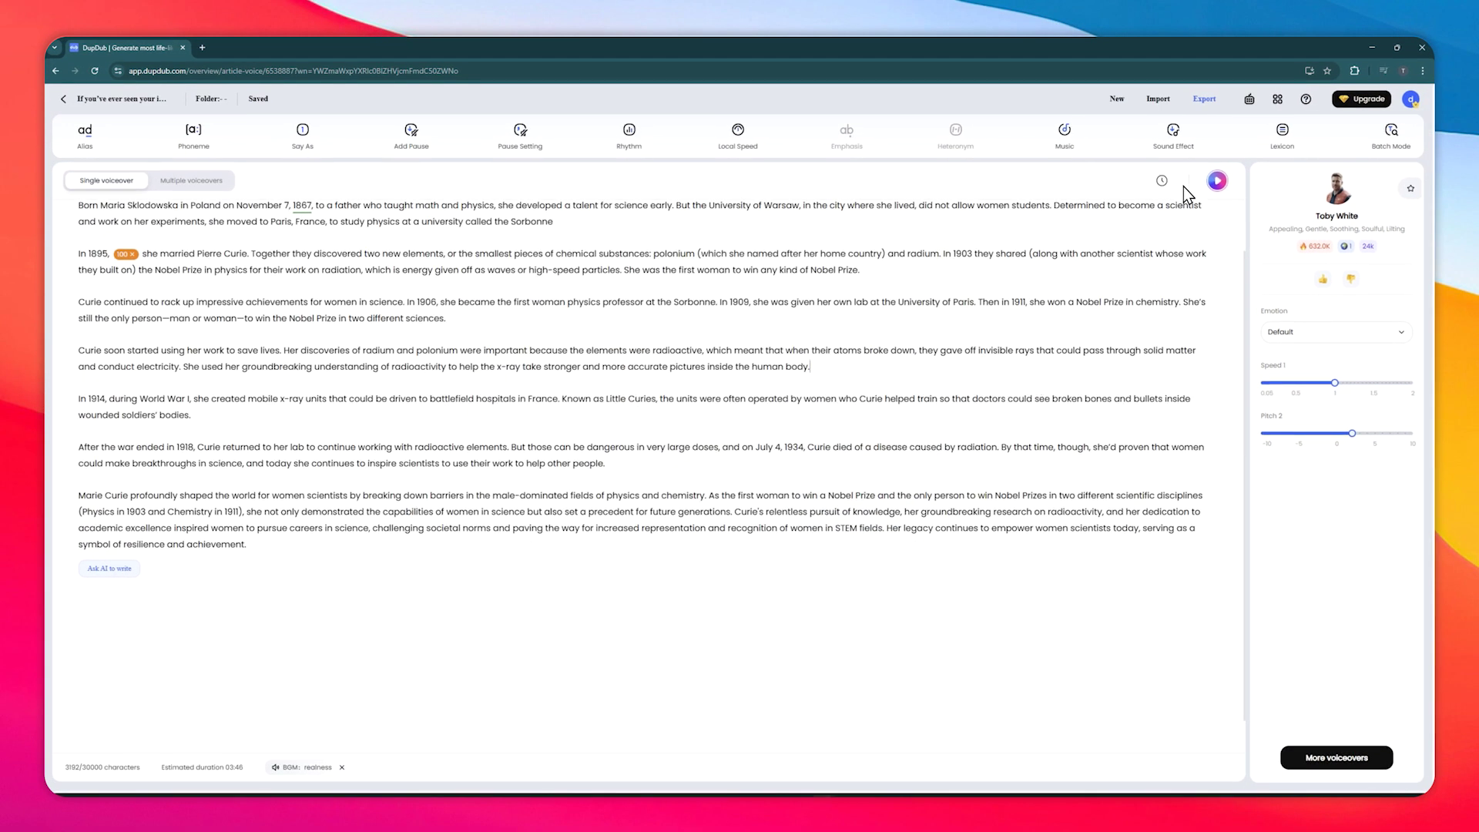
Filter background music to the Brisk style, check Recently used, then reopen the style choices
left_click(1064, 131)
left_click(1045, 215)
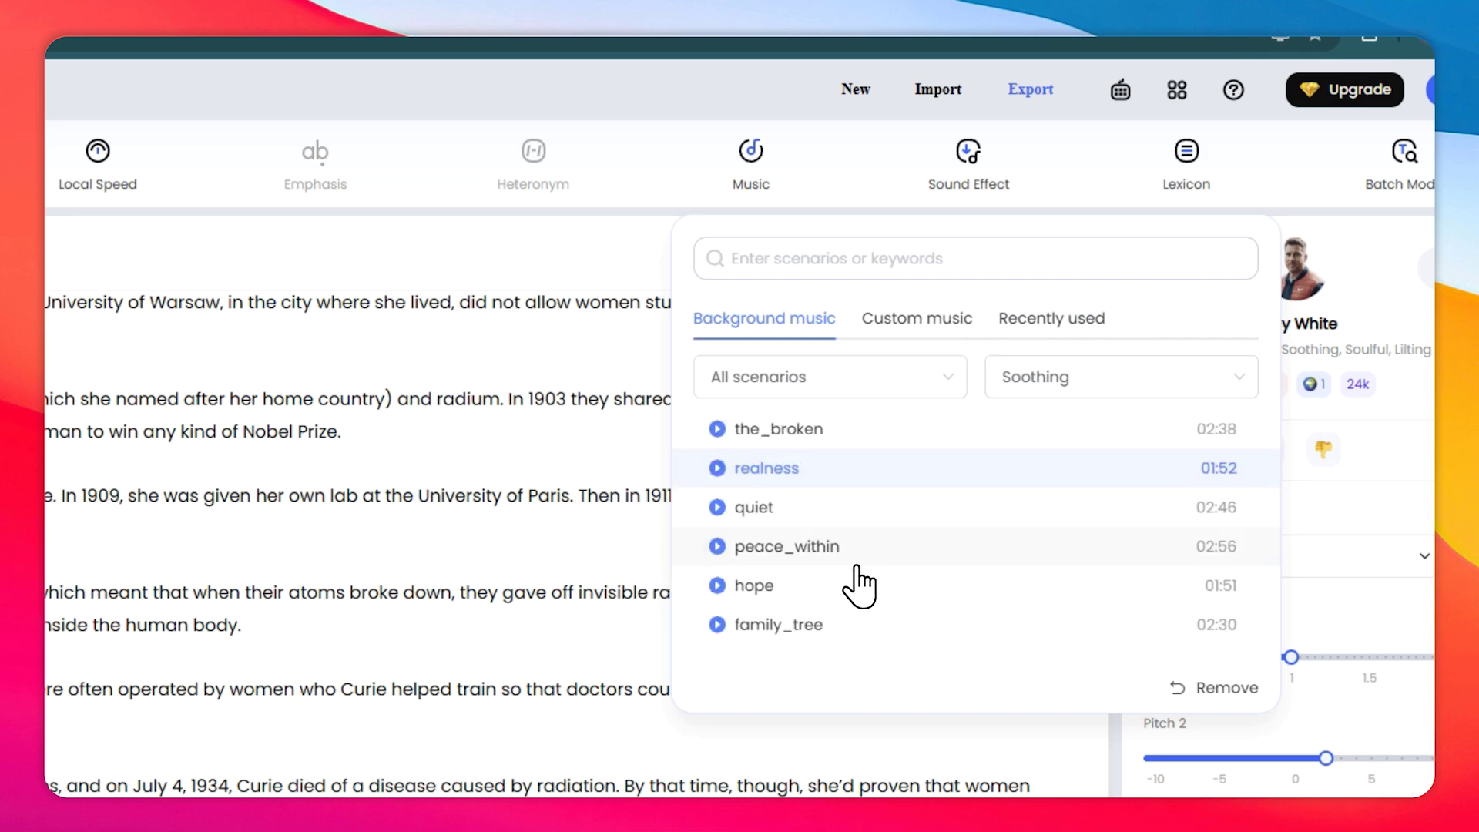
left_click(1058, 395)
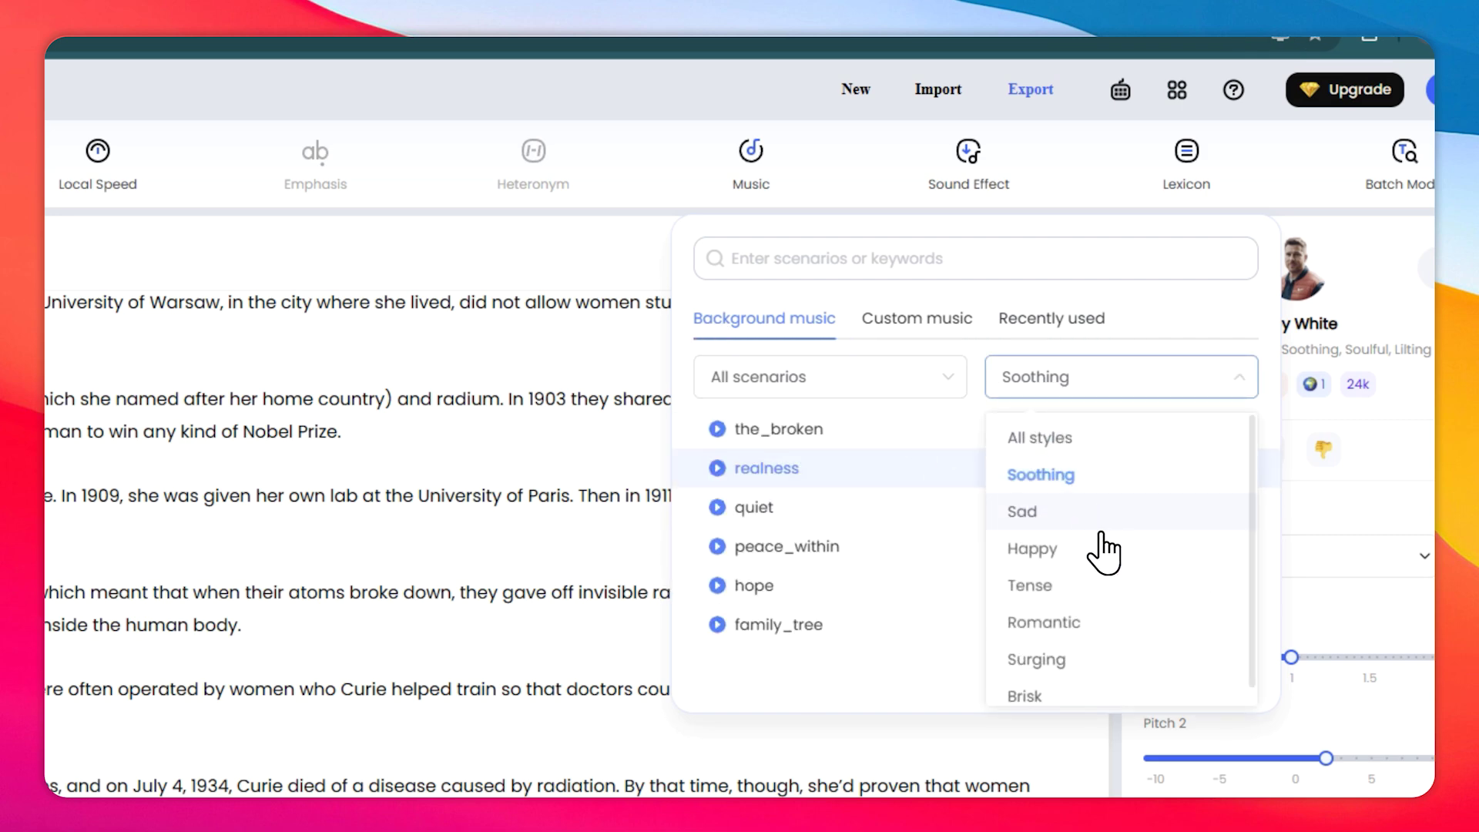
scroll(1098, 628, "down", 1)
left_click(1091, 682)
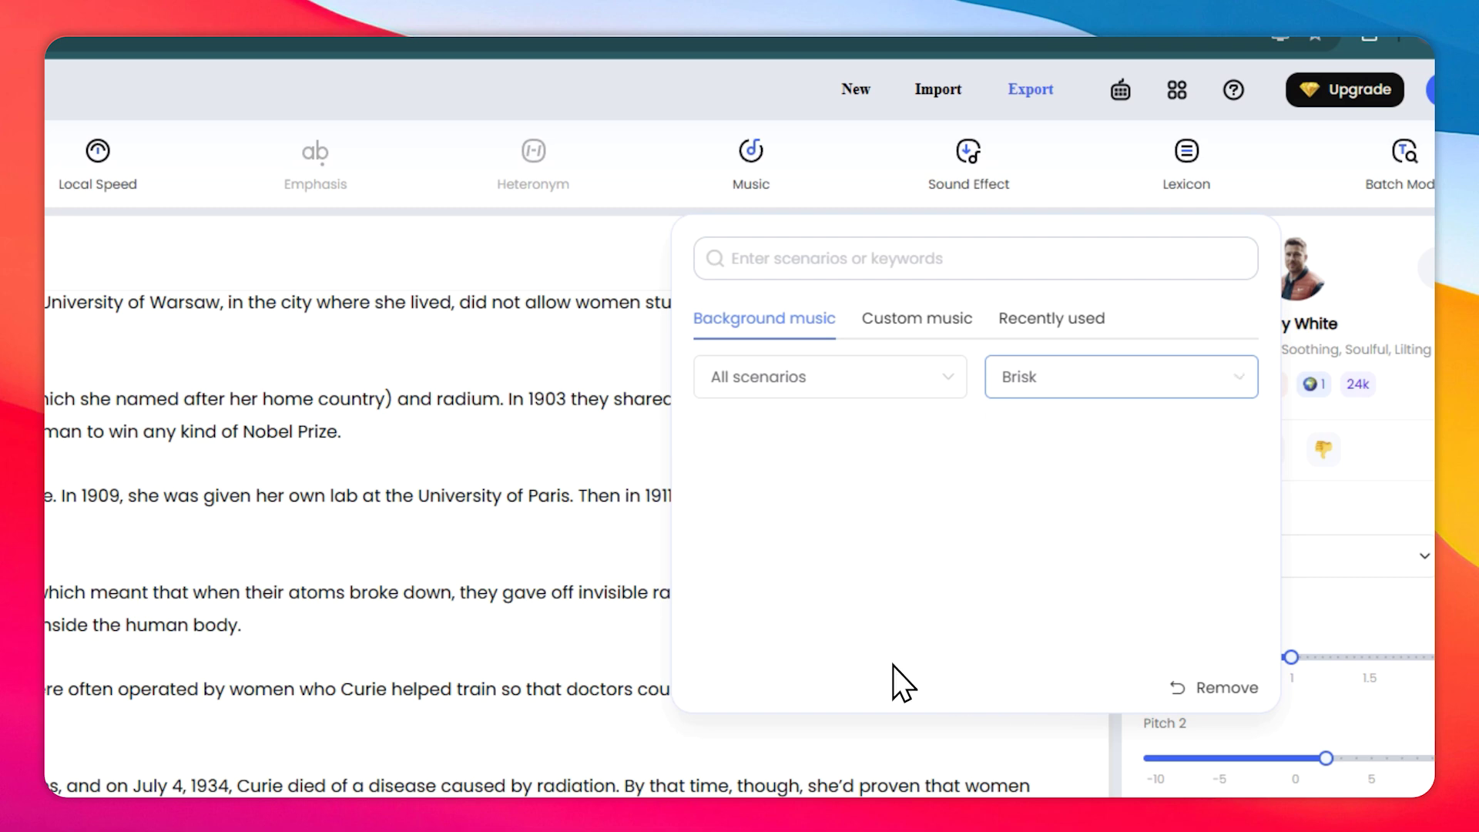
left_click(1051, 318)
left_click(762, 318)
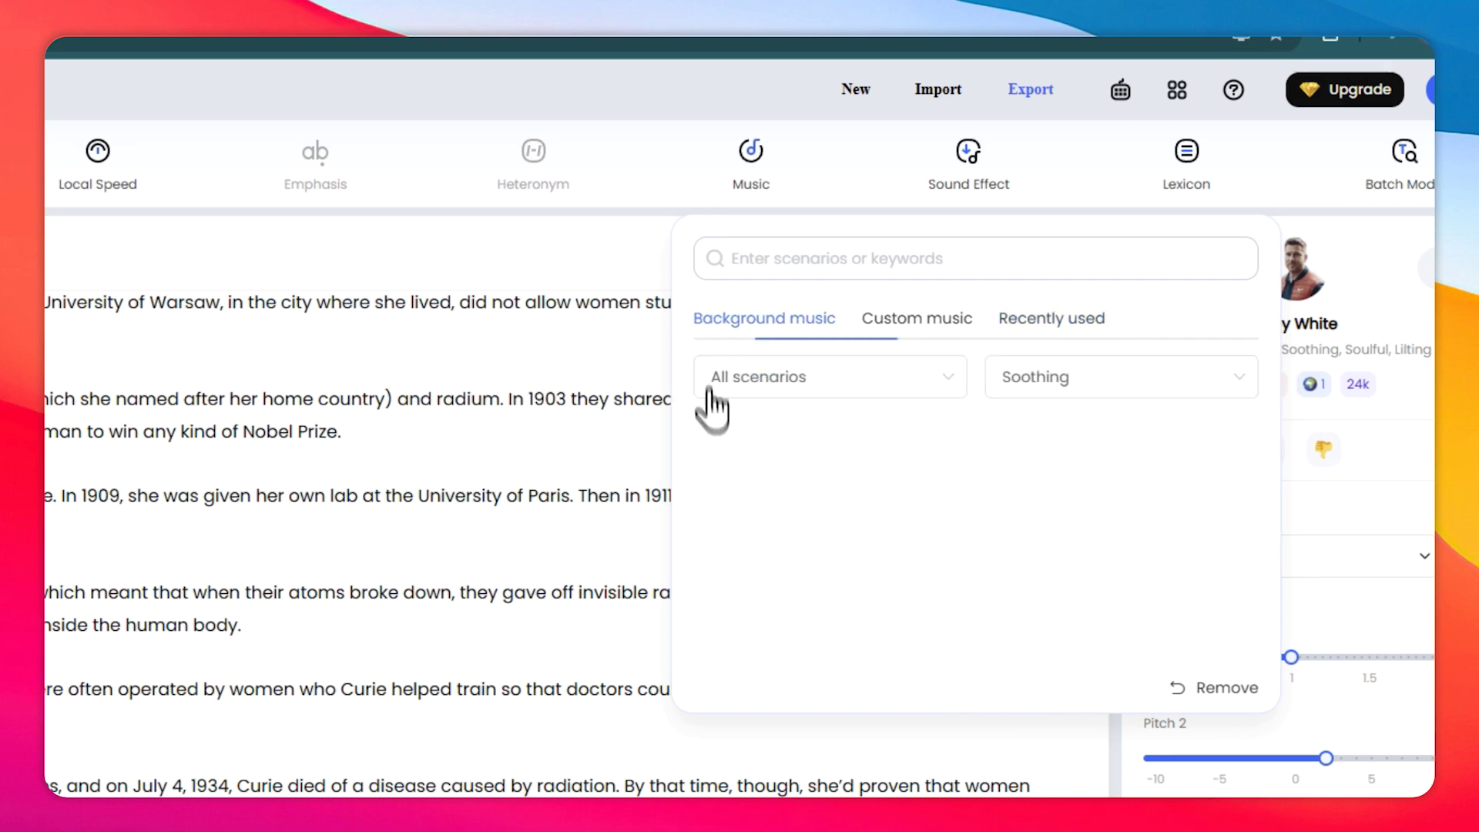
left_click(1062, 398)
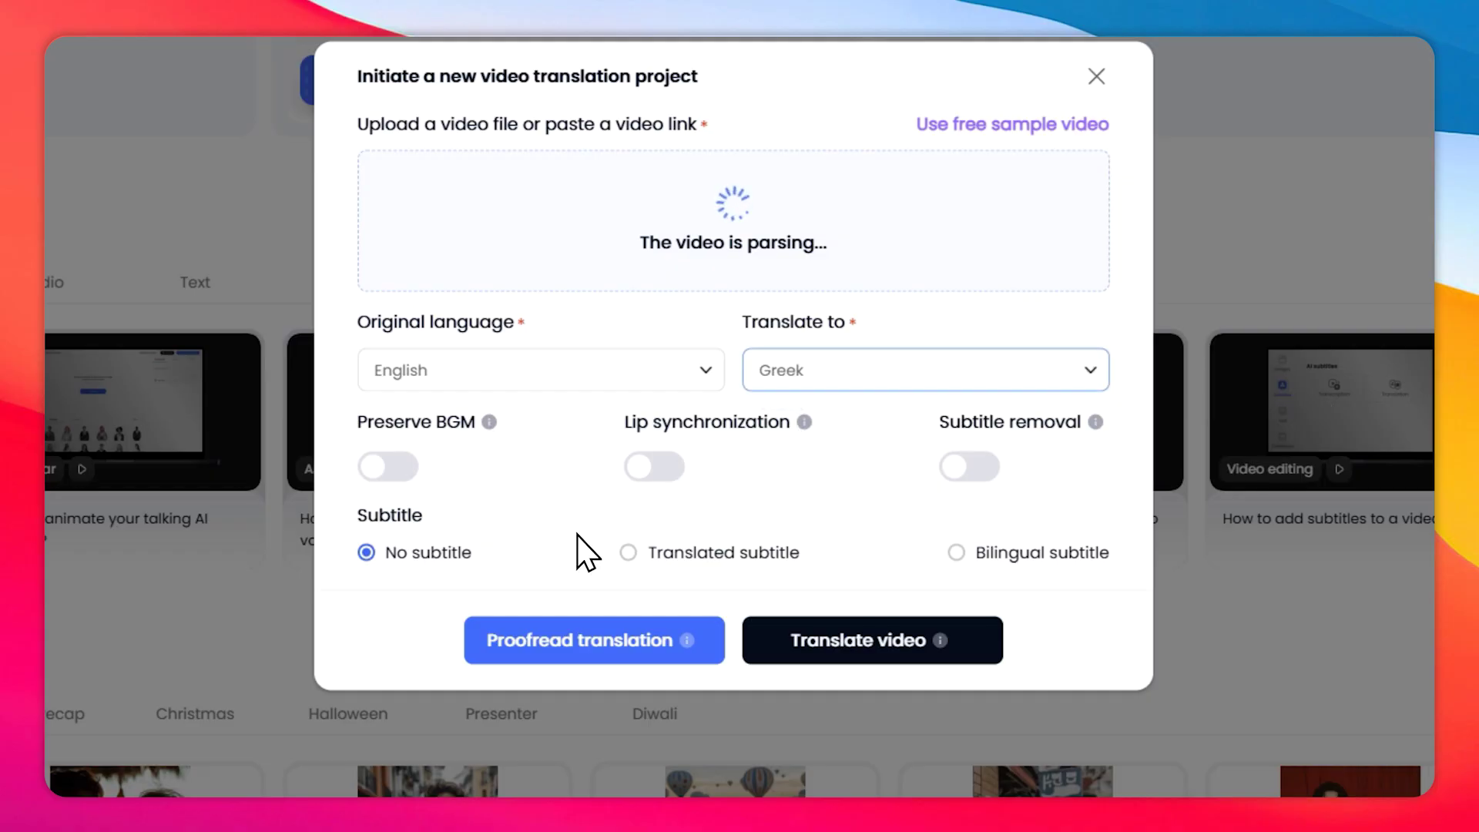
Enable translated subtitles and lip sync, then launch the English-to-Greek translation, confirming credits
left_click(727, 554)
scroll(726, 554, "down", 4)
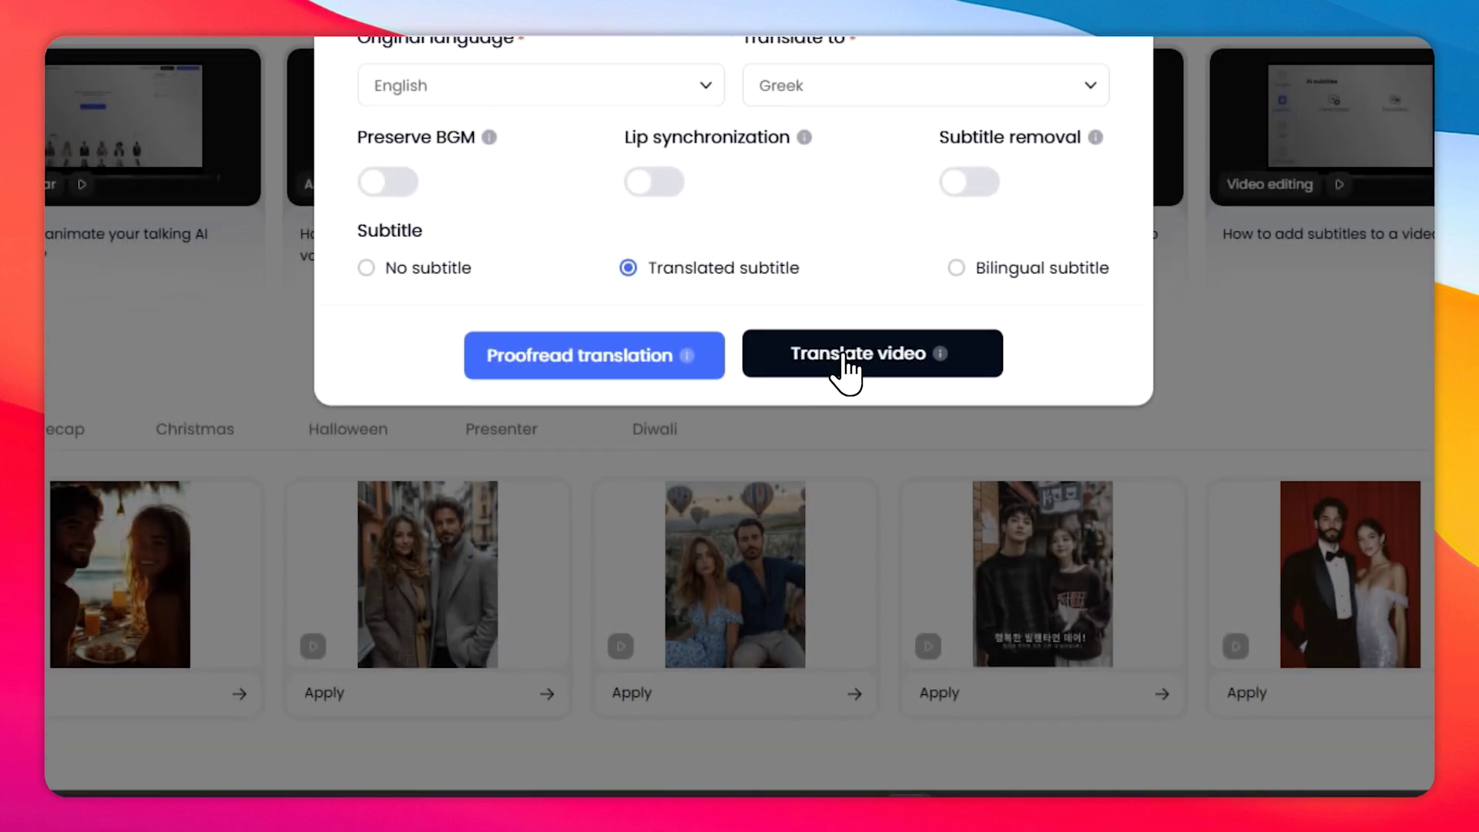
mouse_move(688, 357)
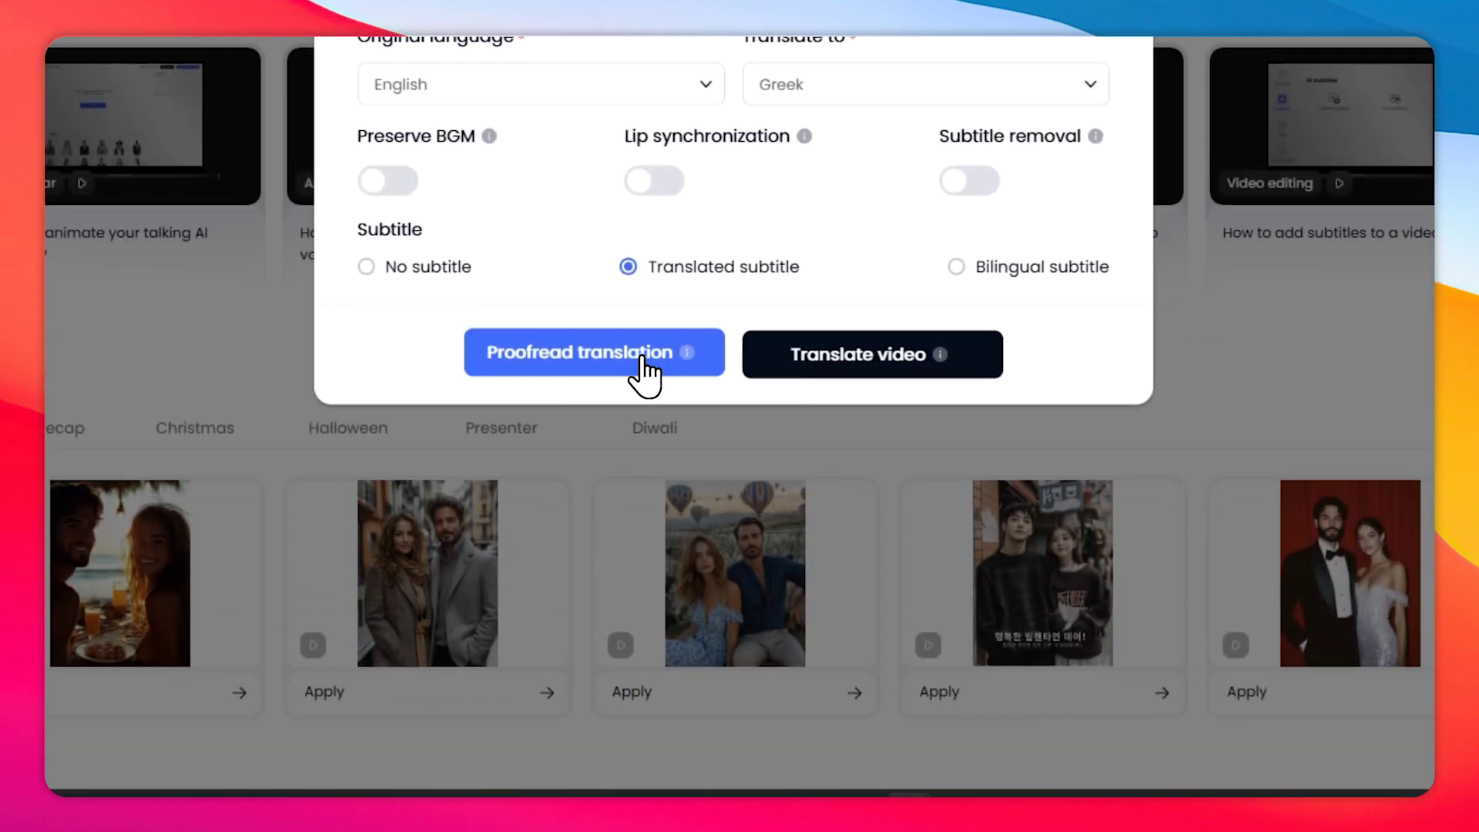
scroll(654, 347, "up", 1)
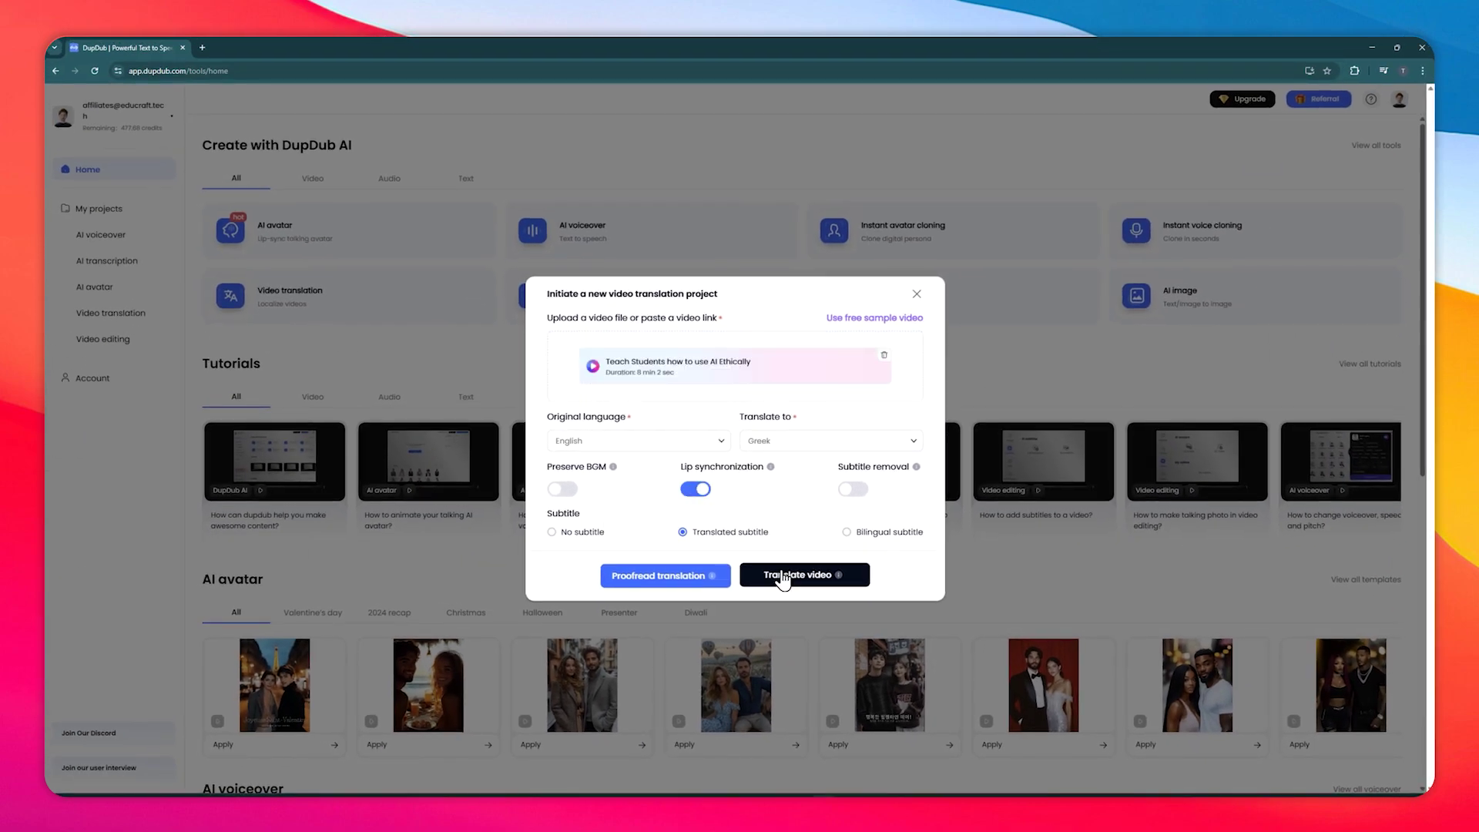
left_click(786, 589)
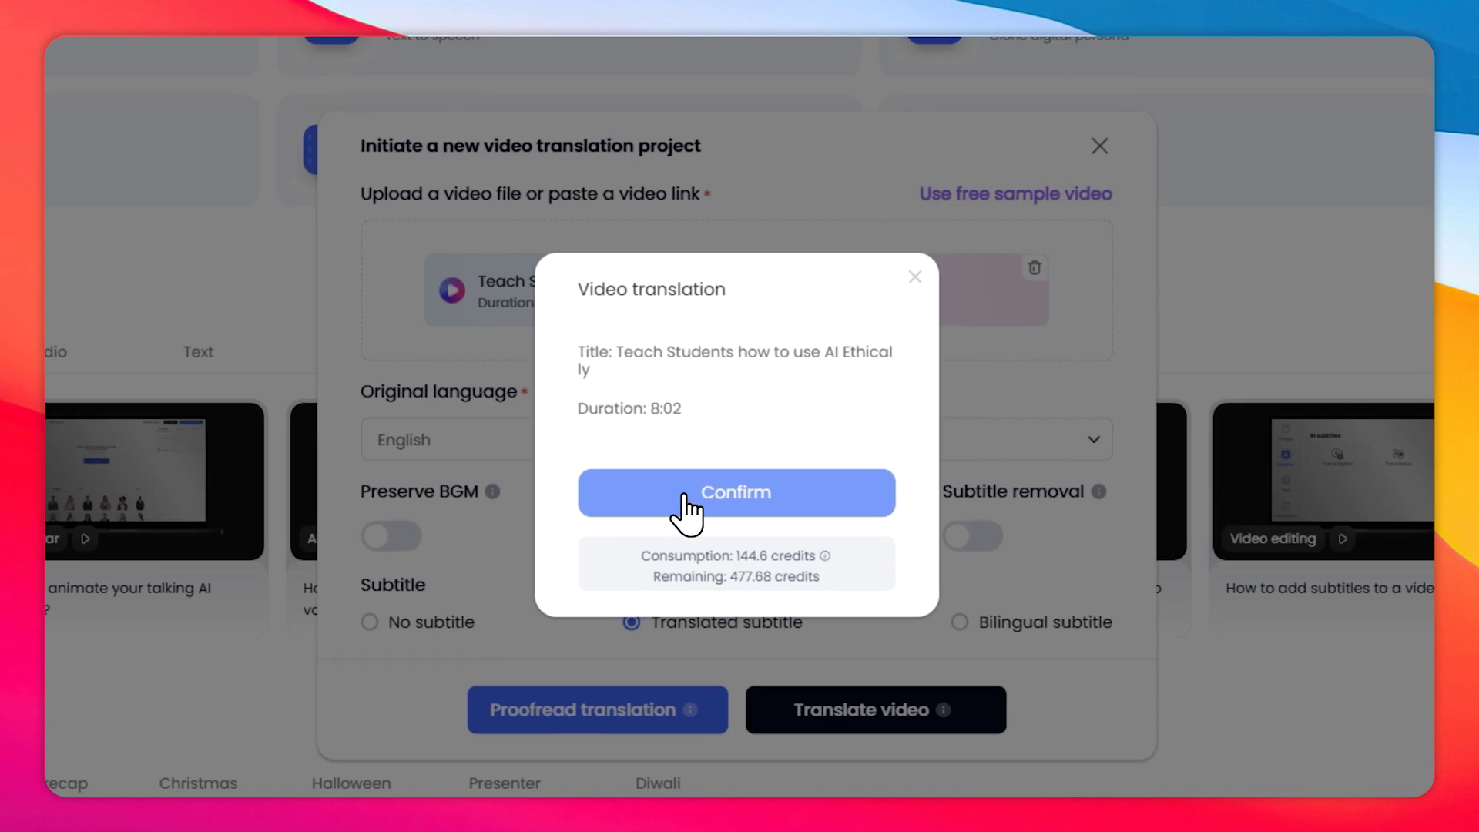
left_click(791, 491)
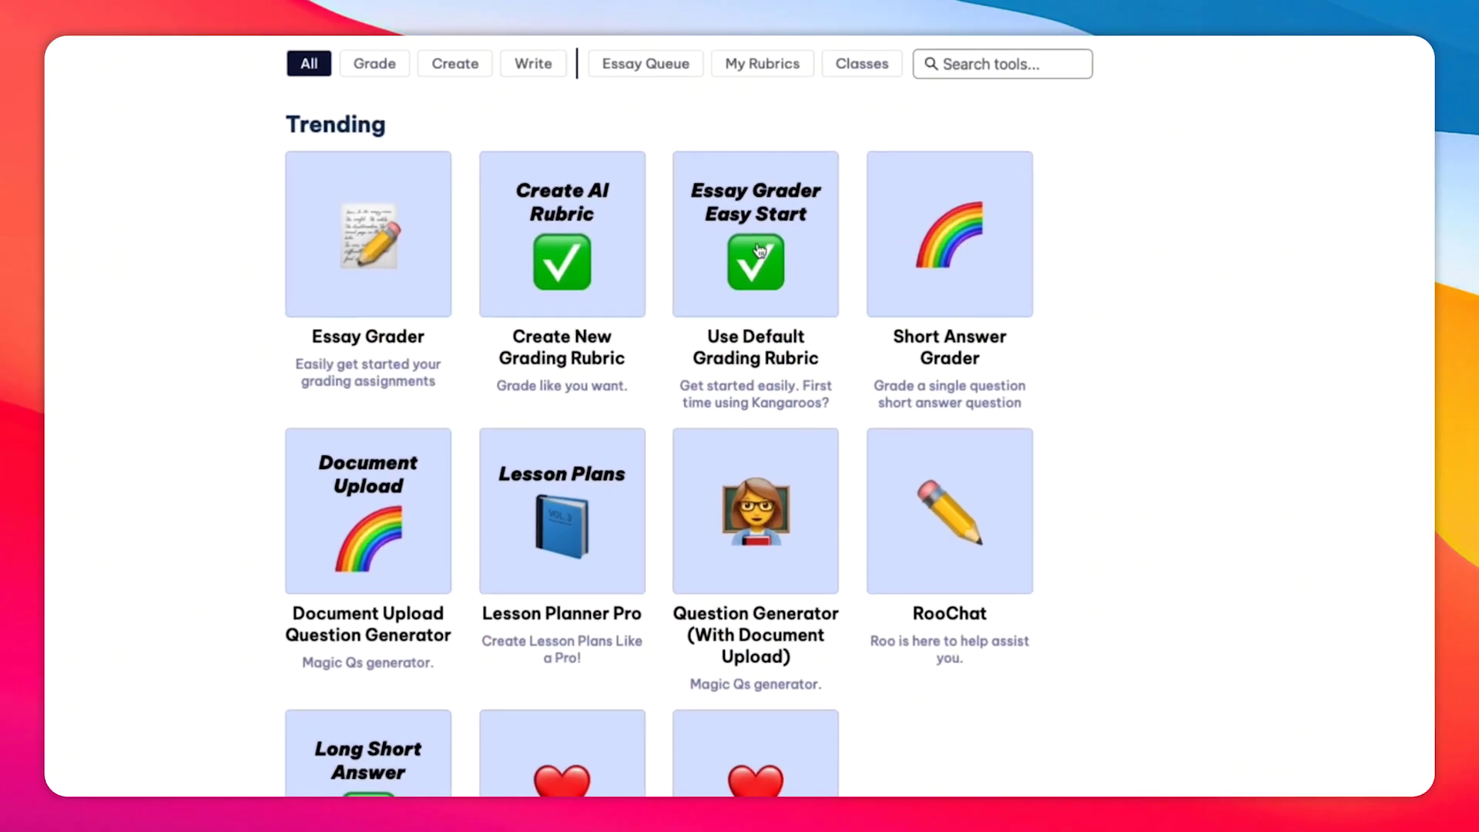
Bulk-submit three frog essays as 'Frogs of the World' for Secondary School (Lower), Default Class
left_click(759, 249)
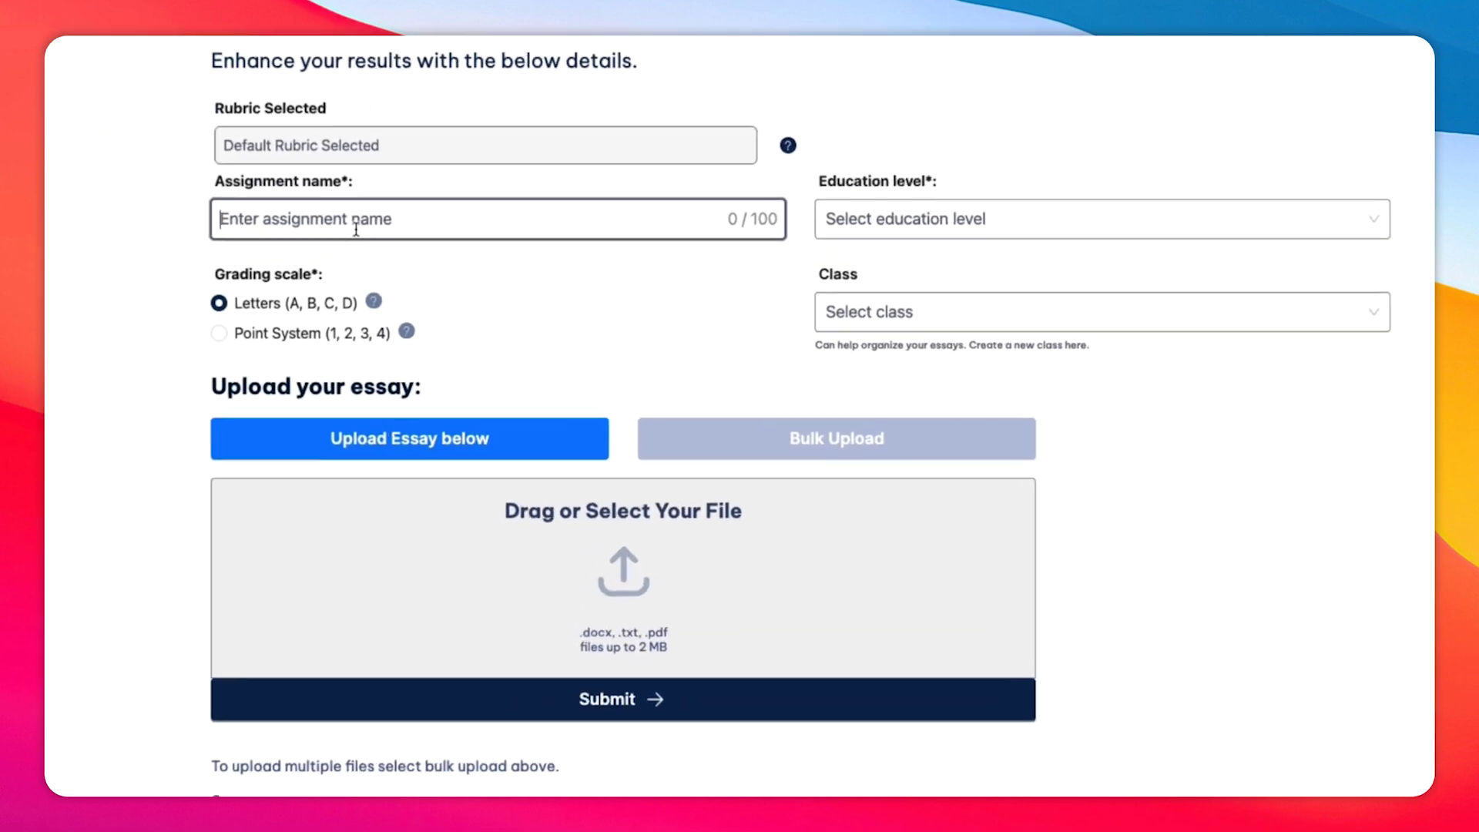
type("Frogs of the World")
left_click(356, 254)
left_click(861, 221)
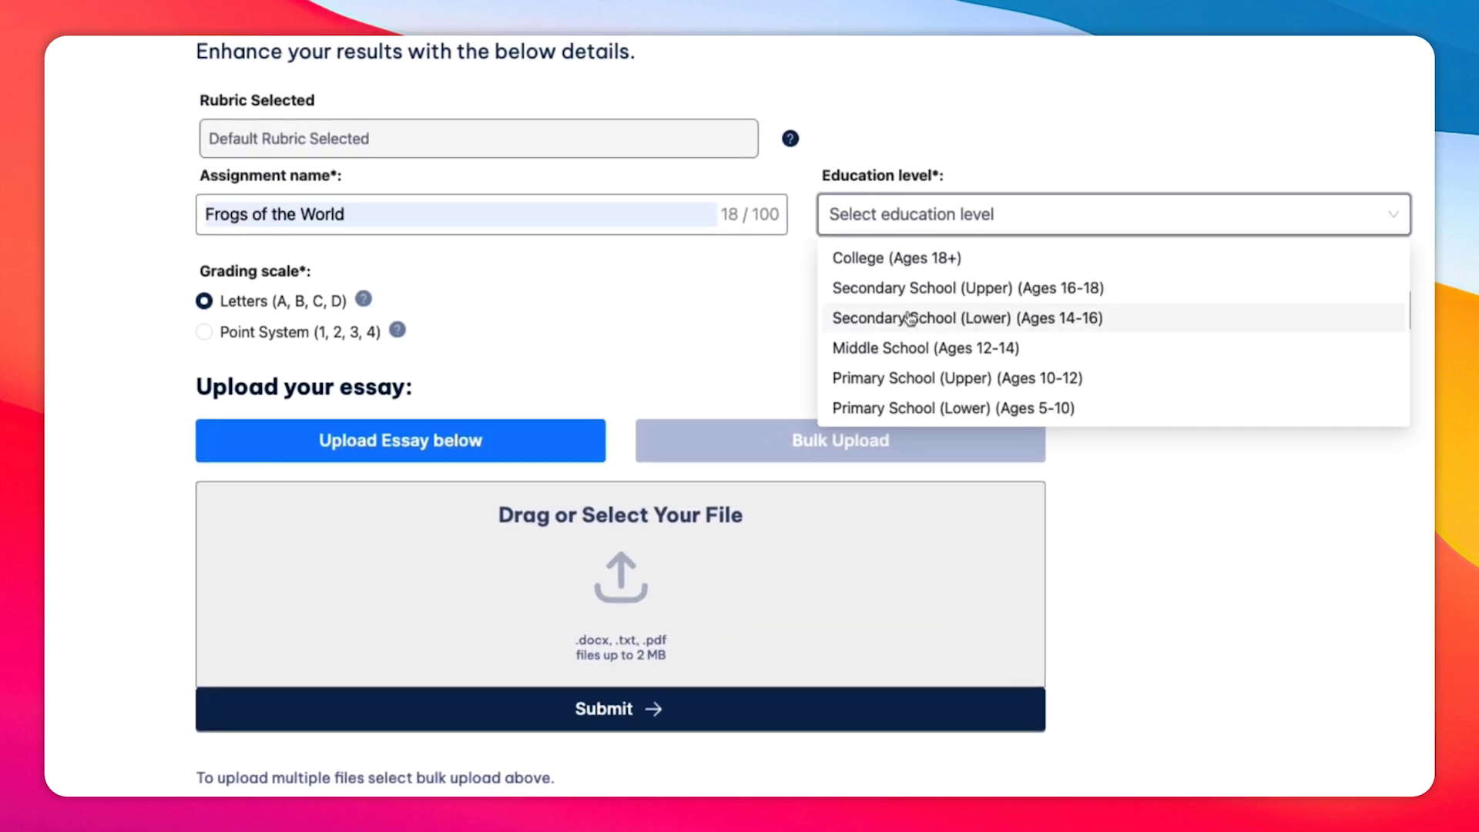
left_click(910, 318)
left_click(893, 309)
left_click(891, 357)
left_click(720, 454)
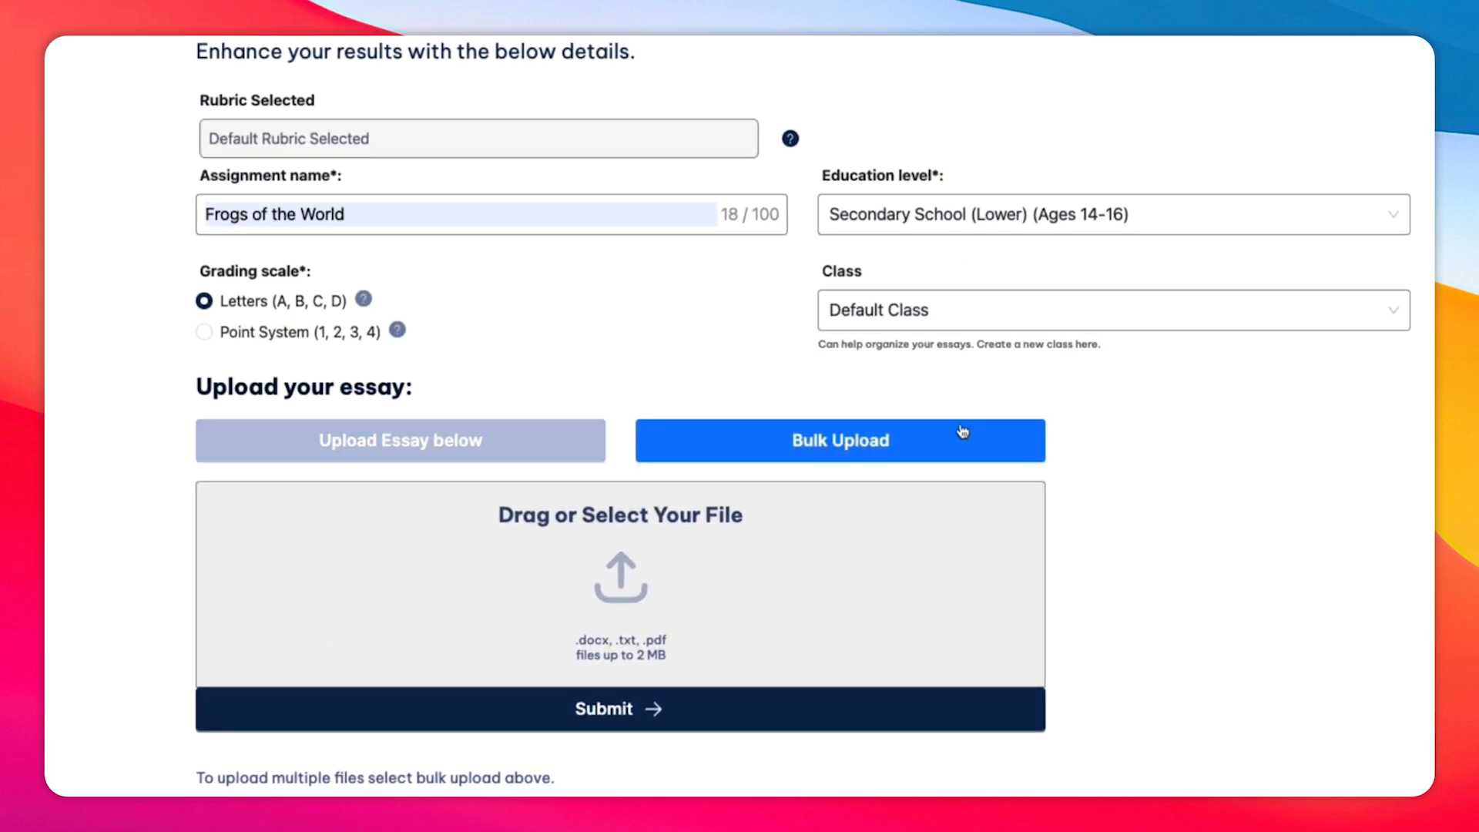
left_click(400, 440)
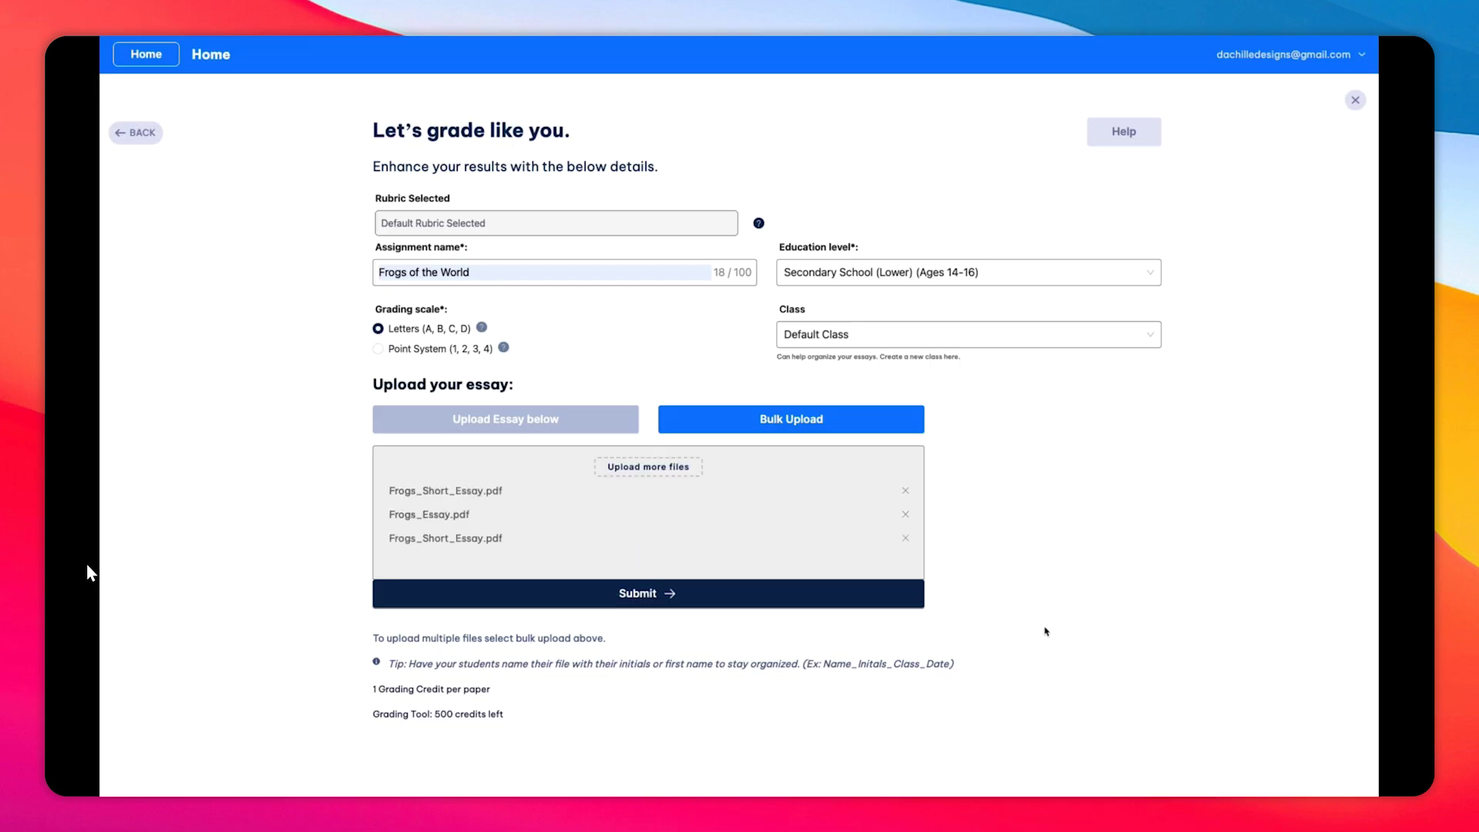
left_click(574, 594)
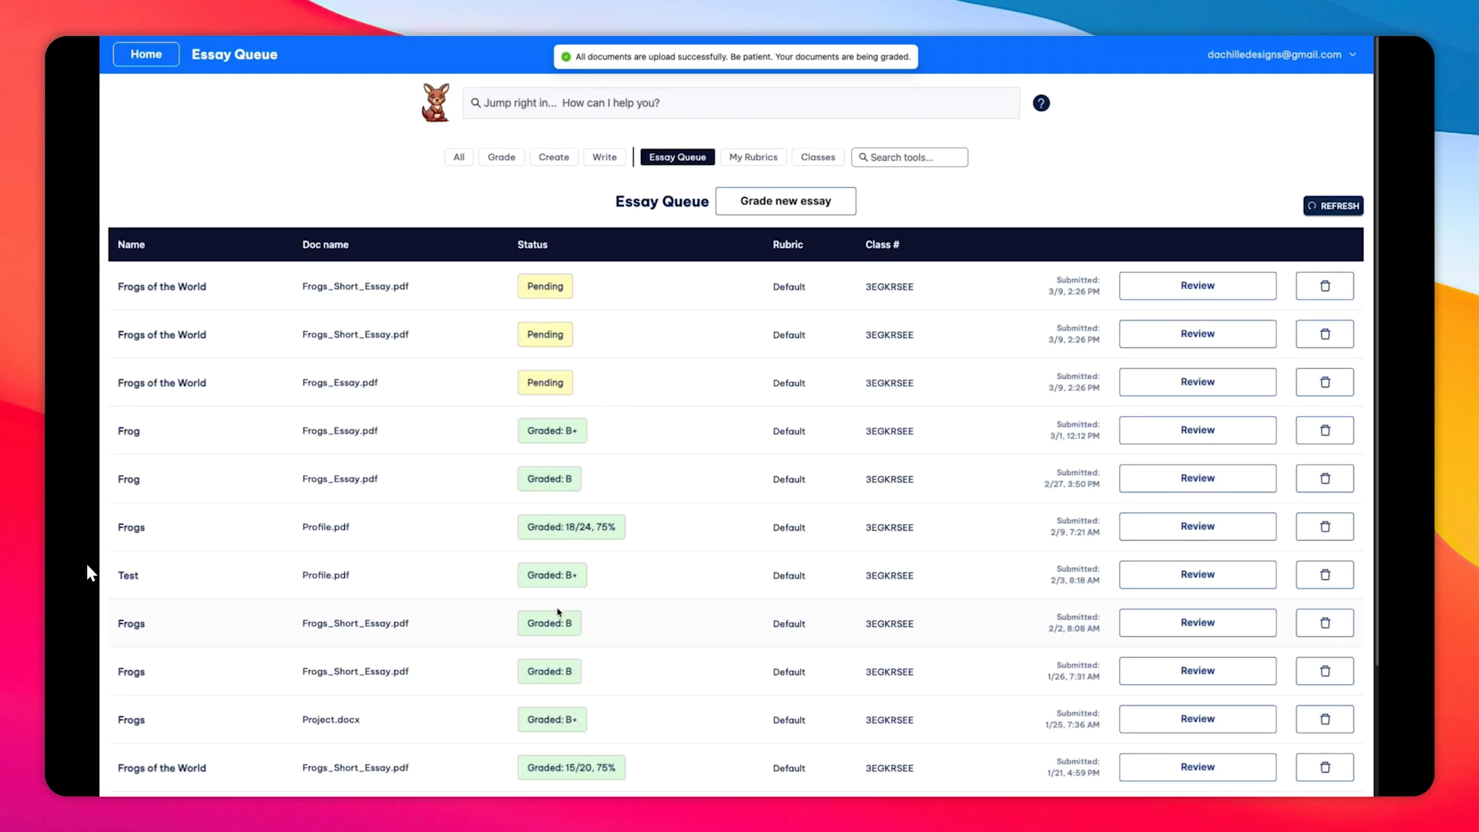
In Frogs_Essay.pdf feedback, comment on the thesis paragraph about improving transitional phrases
scroll(672, 556, "up", 4)
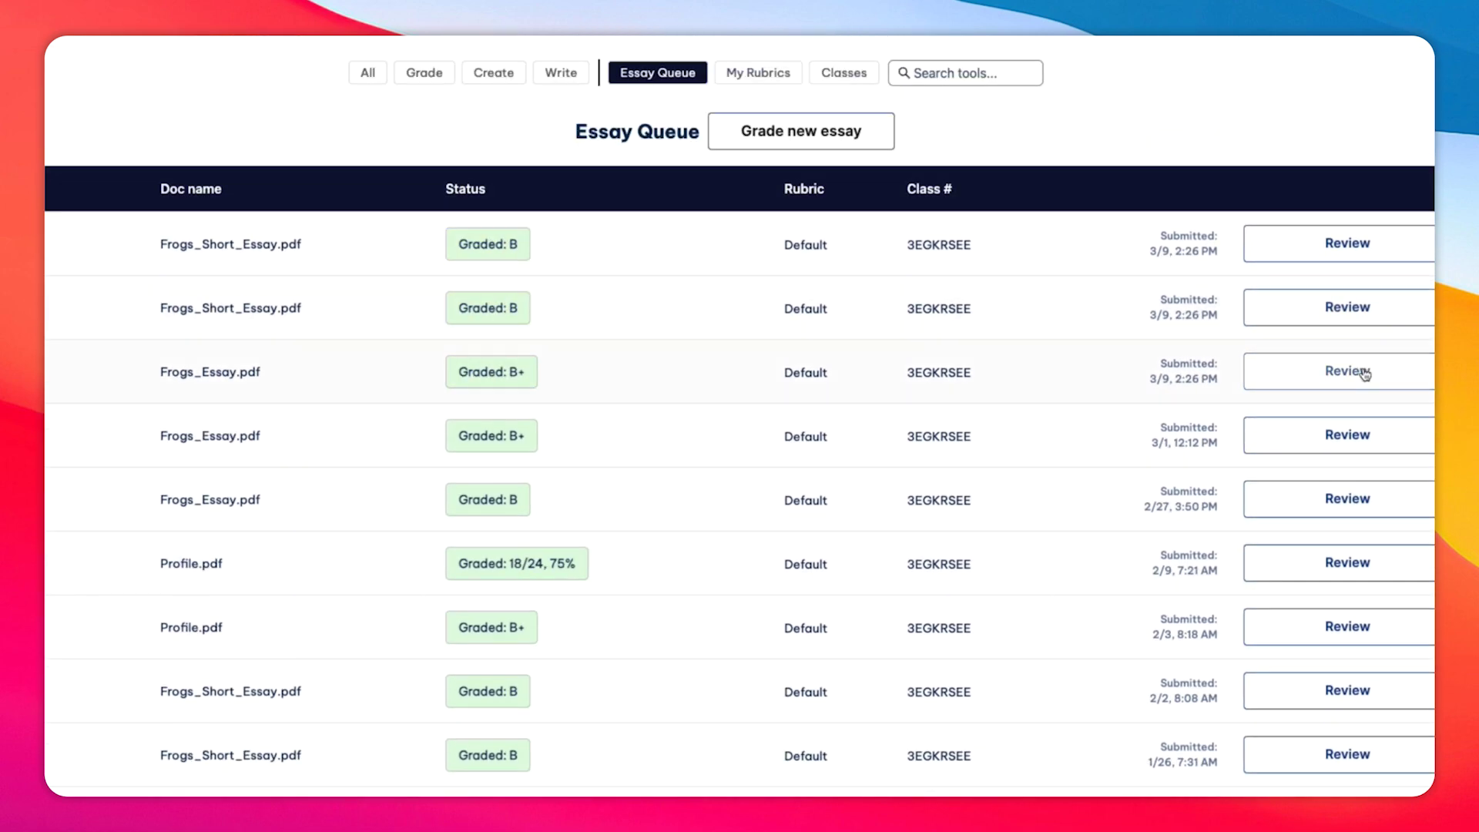
left_click(1363, 373)
scroll(201, 262, "down", 5)
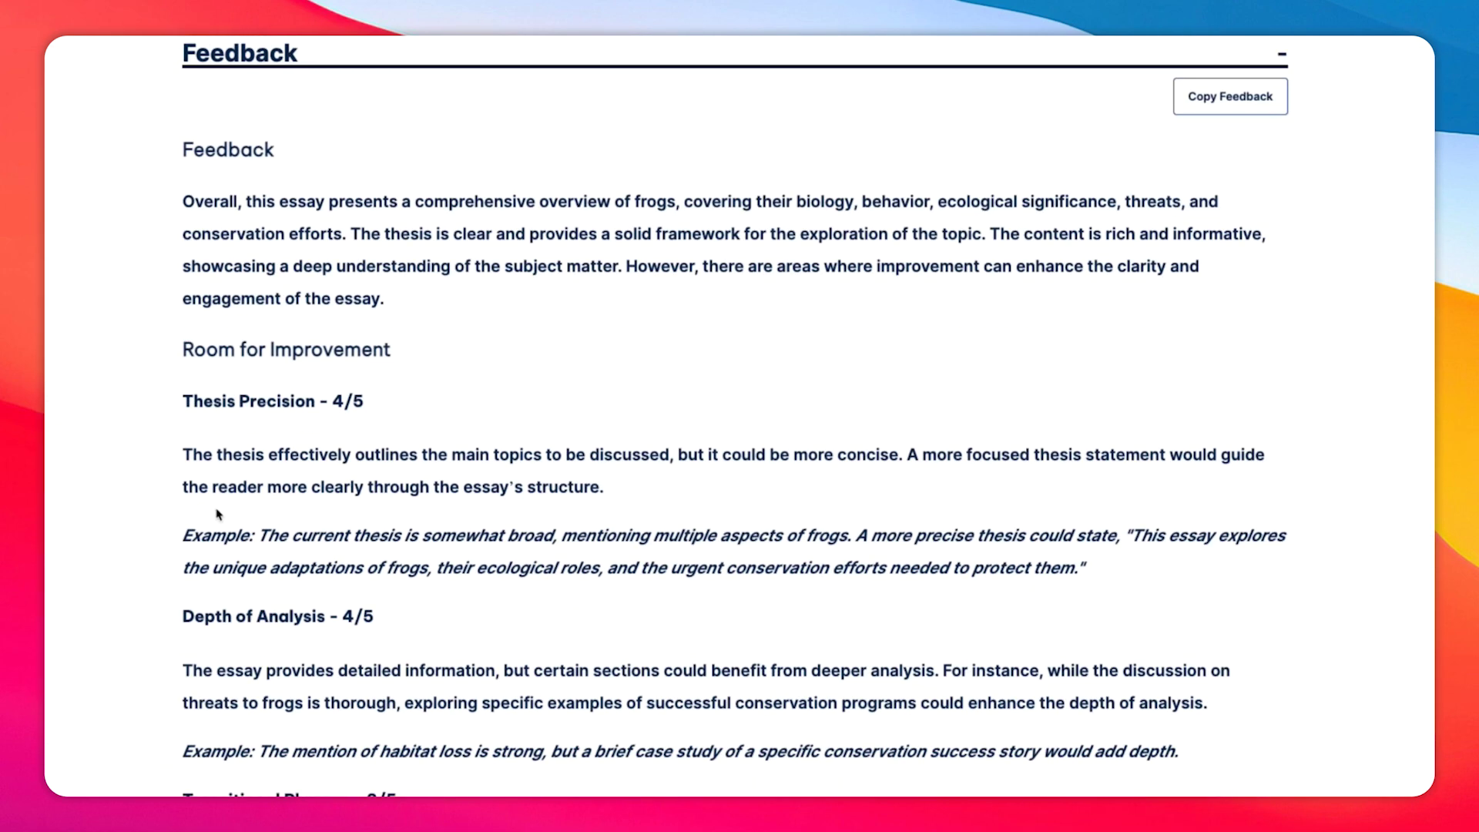
left_click_drag(185, 239, 1026, 318)
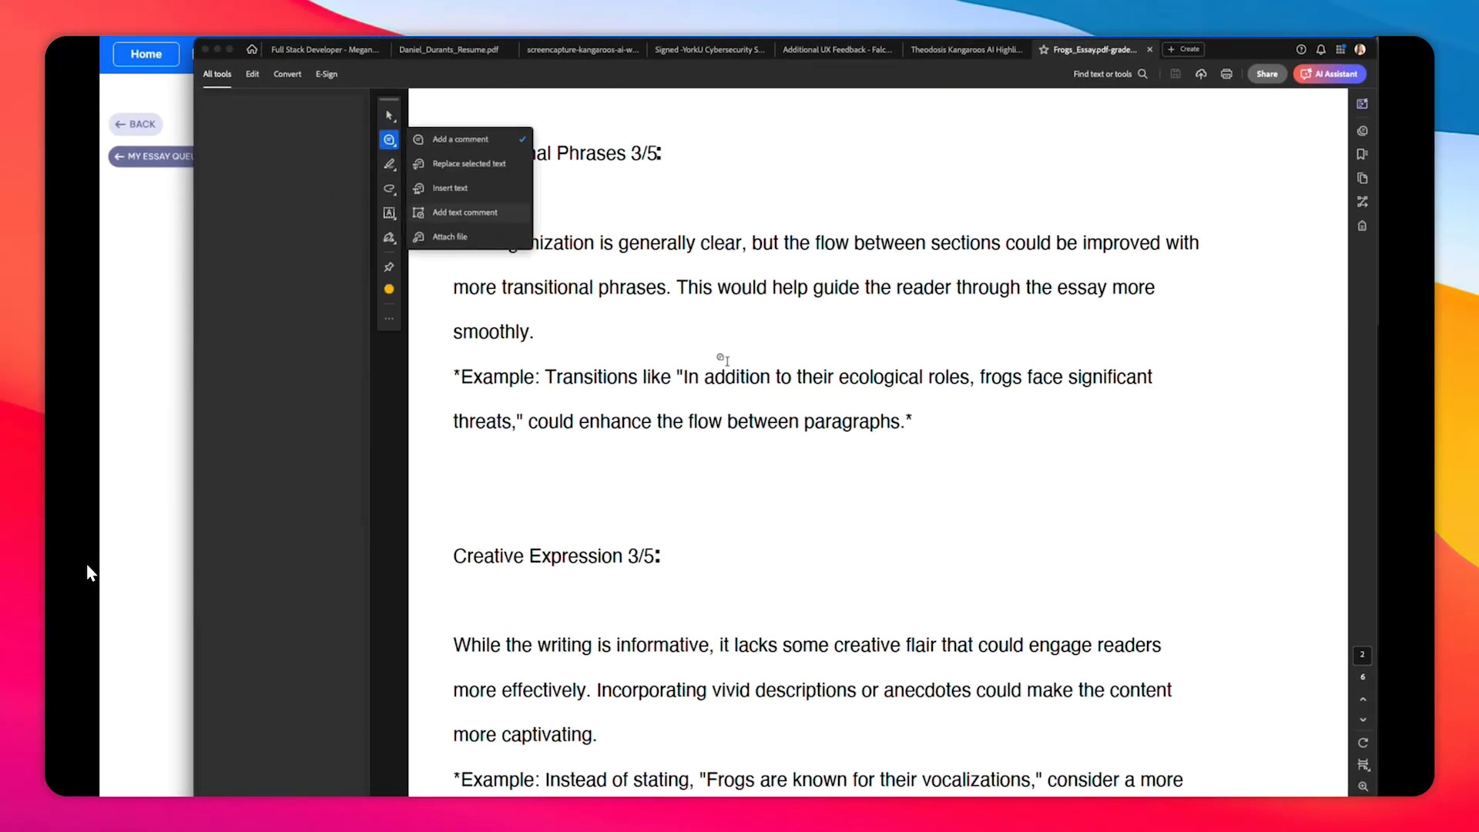
type("fer to example shown in essay, to improve transitional phases.")
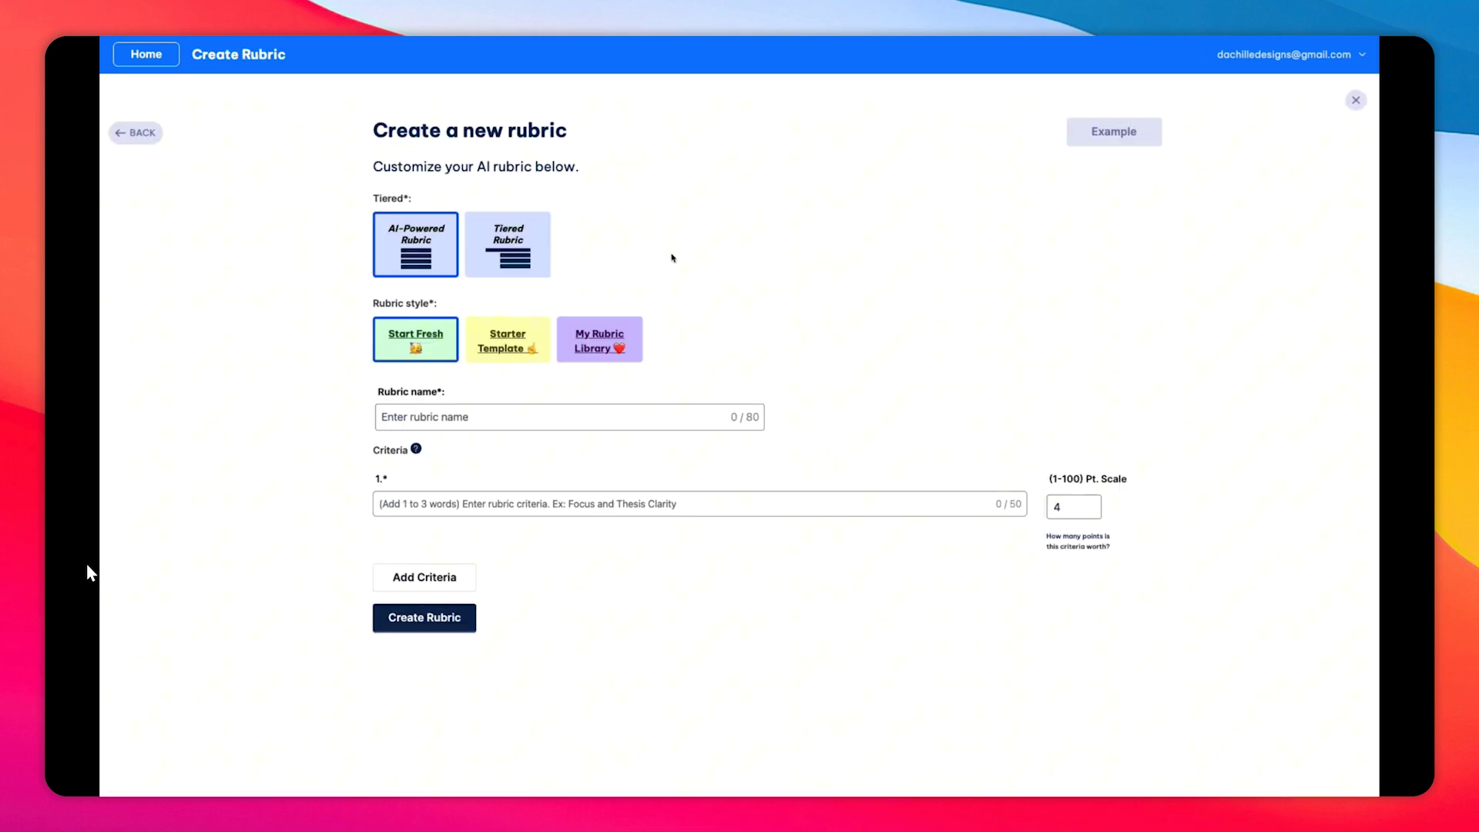
Make the rubric Tiered from the Starter Template and review its Focus and Thesis Clarity criteria
left_click(526, 279)
left_click(507, 340)
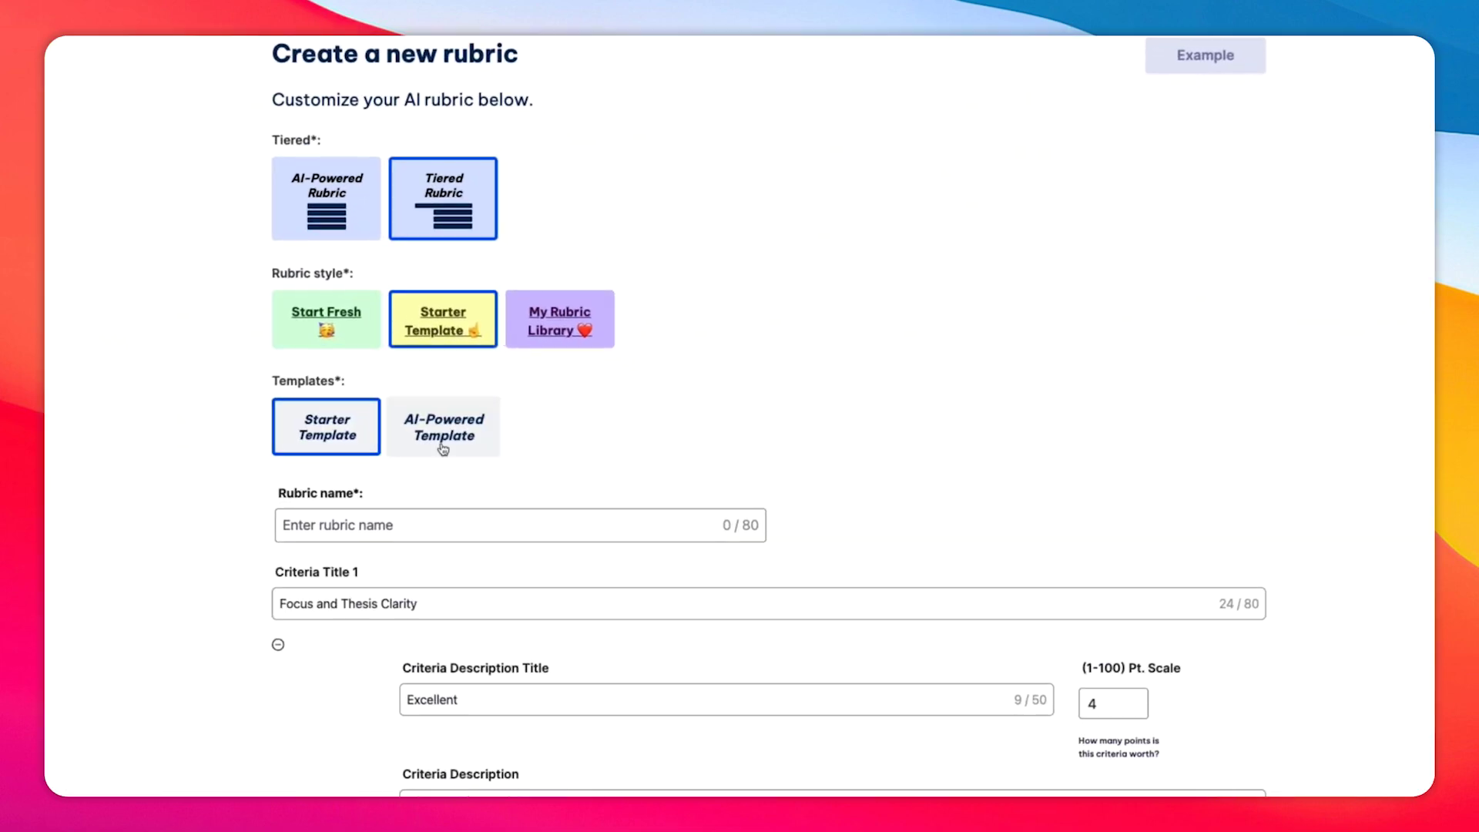
scroll(216, 244, "down", 3)
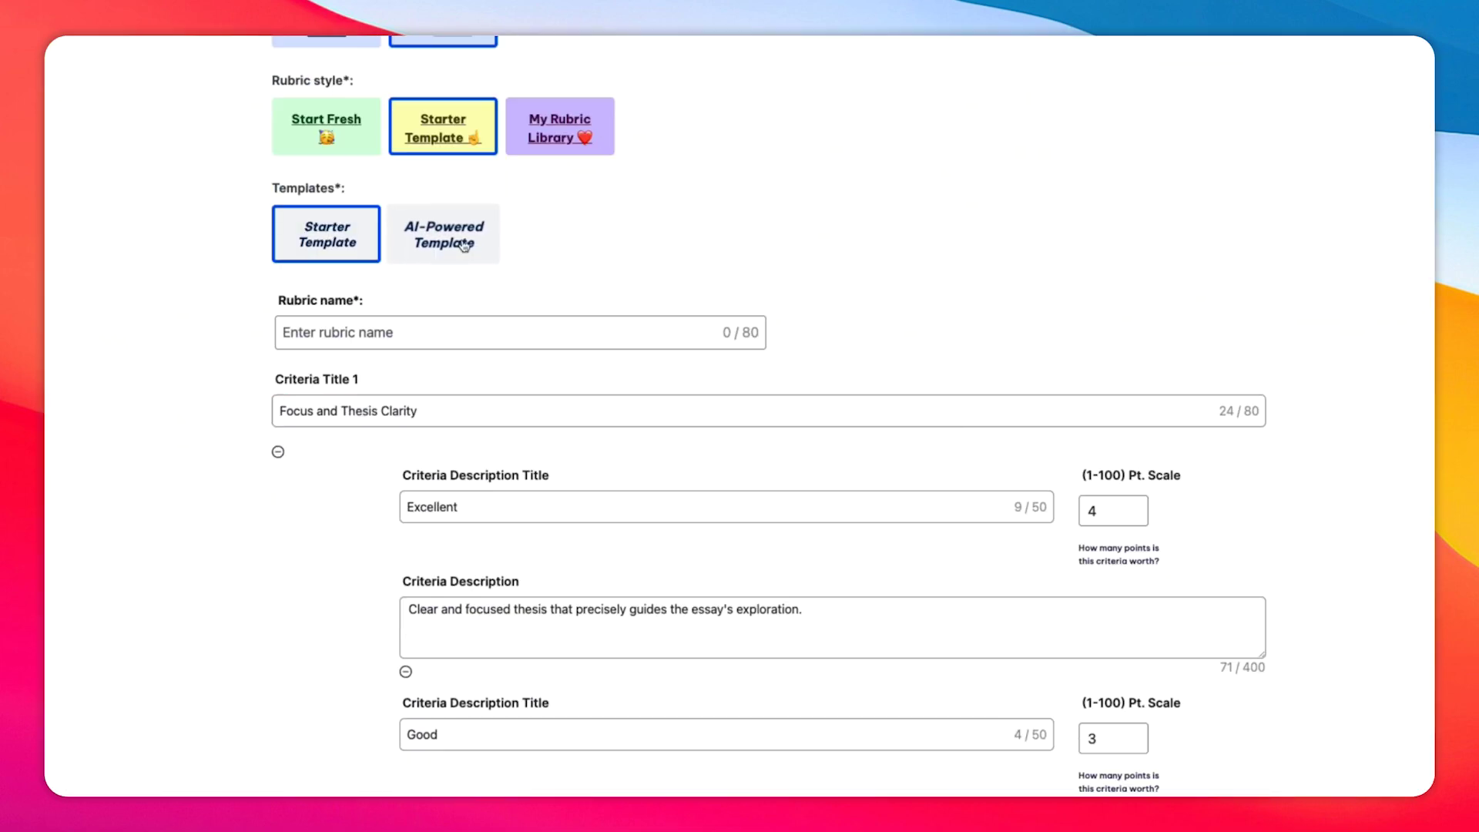
scroll(463, 245, "down", 4)
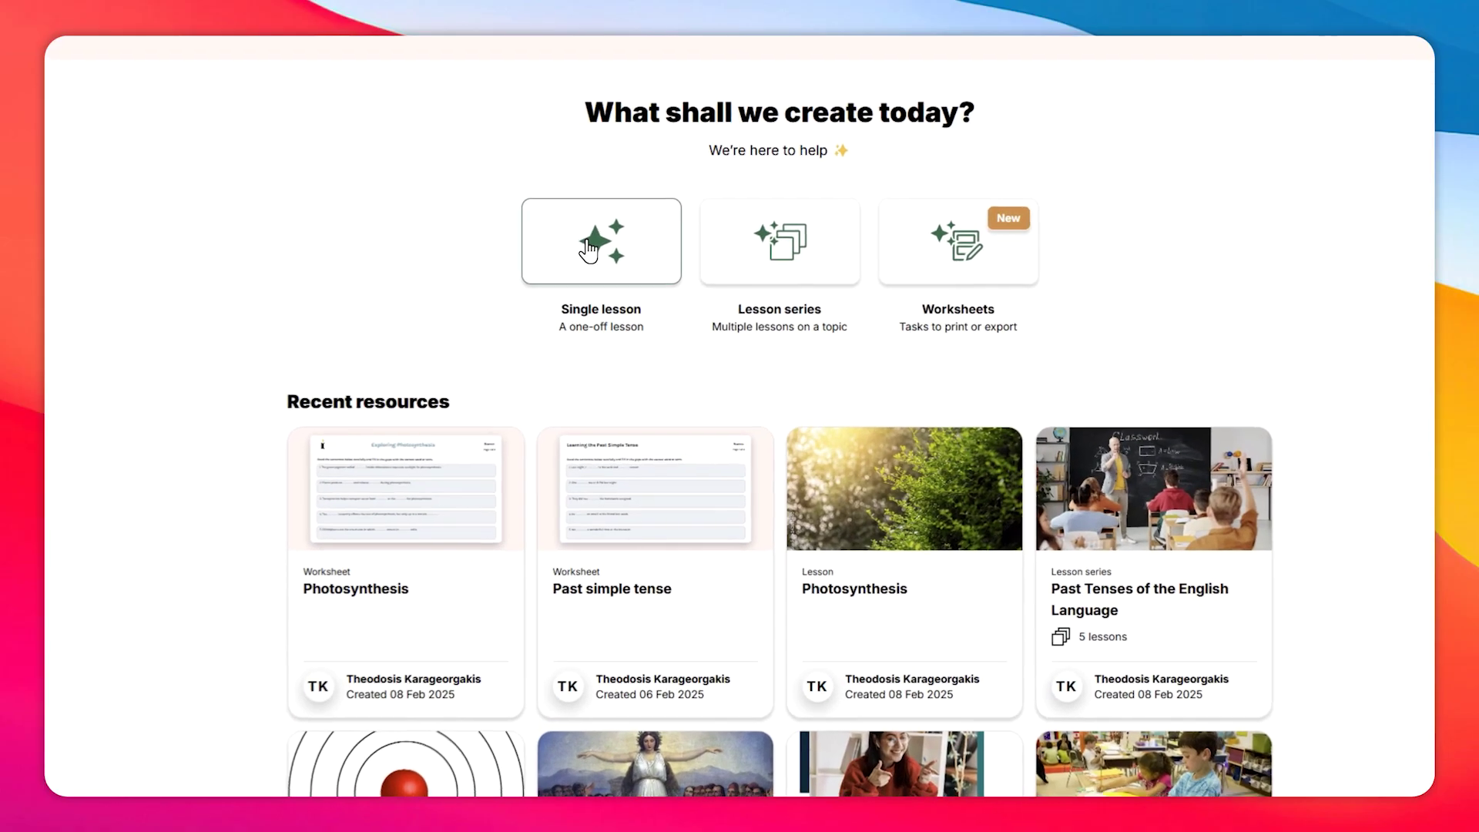
Begin a new single lesson from the Chalkie dashboard
left_click(577, 247)
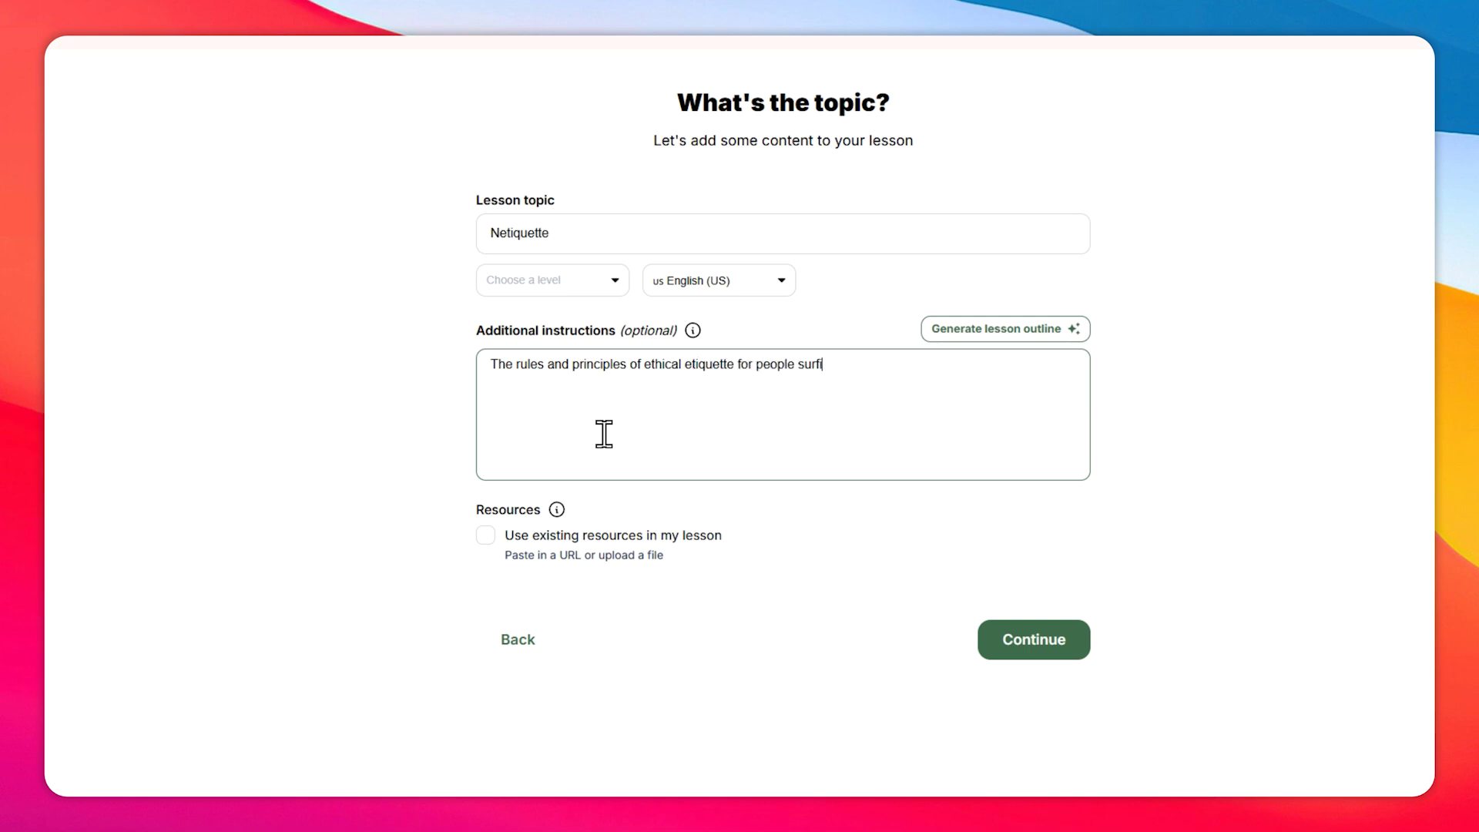
Finish the lesson instructions and set the level to 11th grade
type("e")
left_click(591, 283)
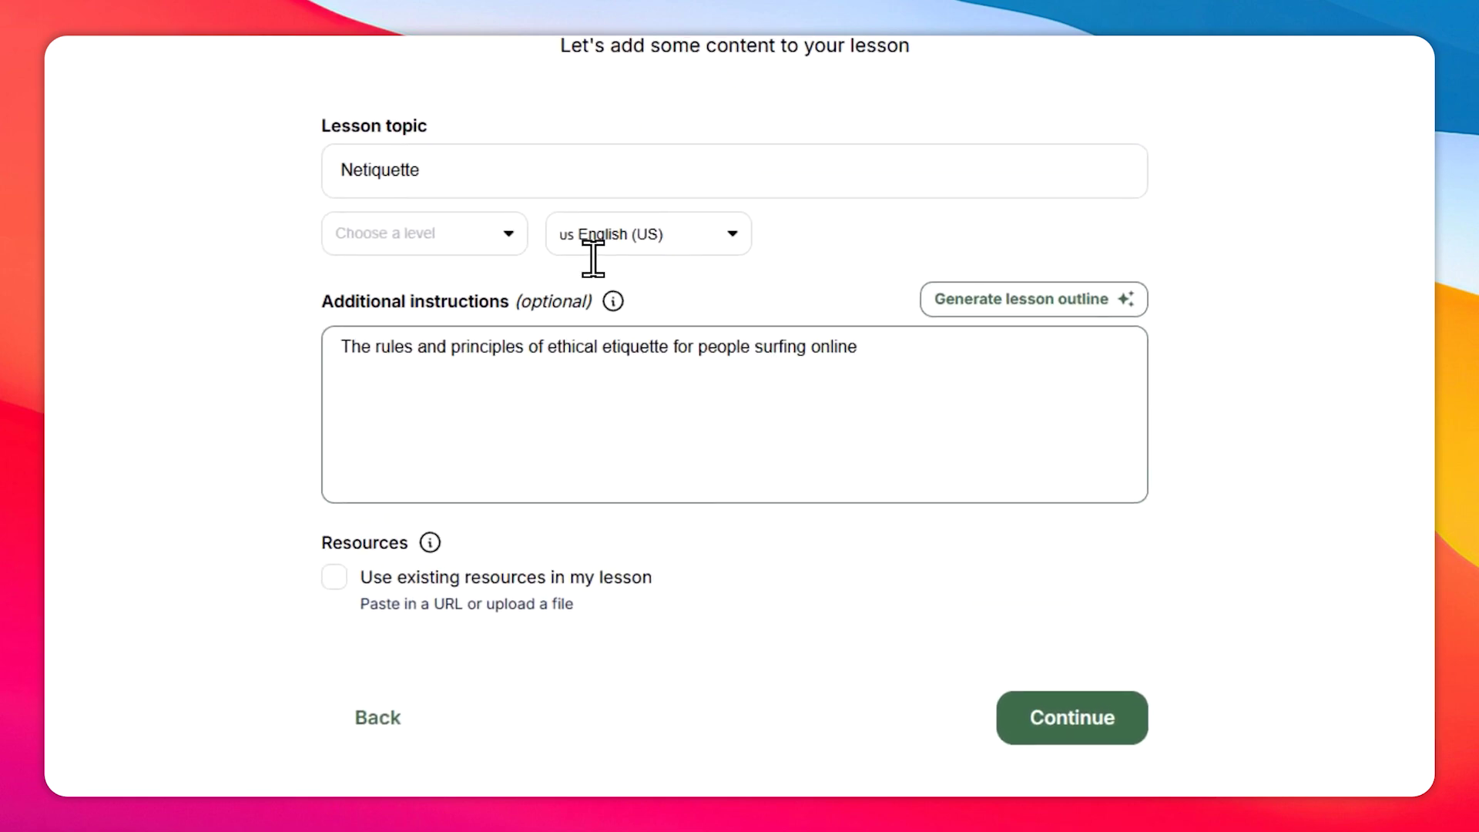
scroll(416, 431, "down", 5)
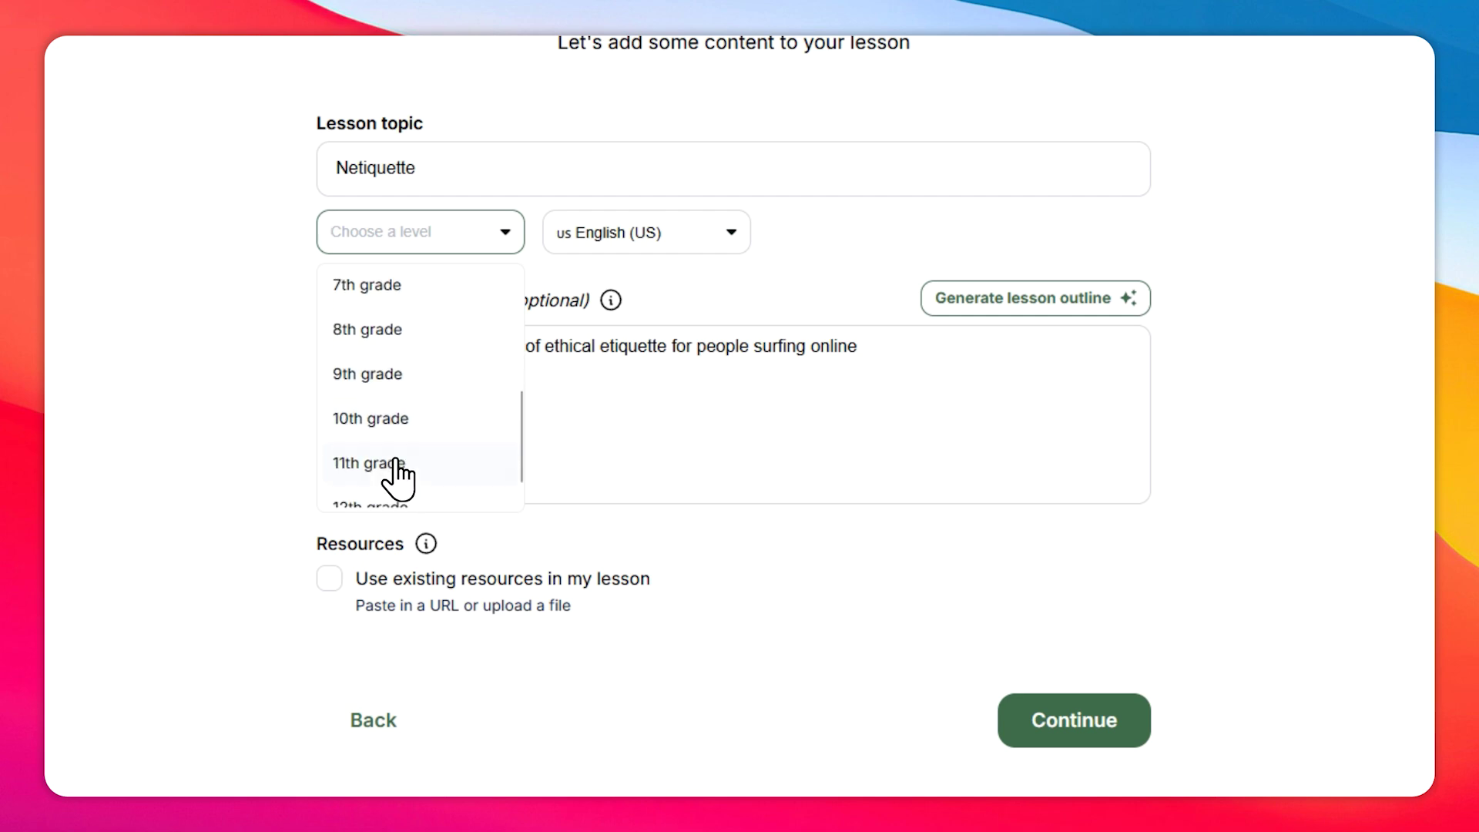
left_click(391, 462)
Set the lesson language to English (US) and continue to choosing the teaching format
left_click(693, 238)
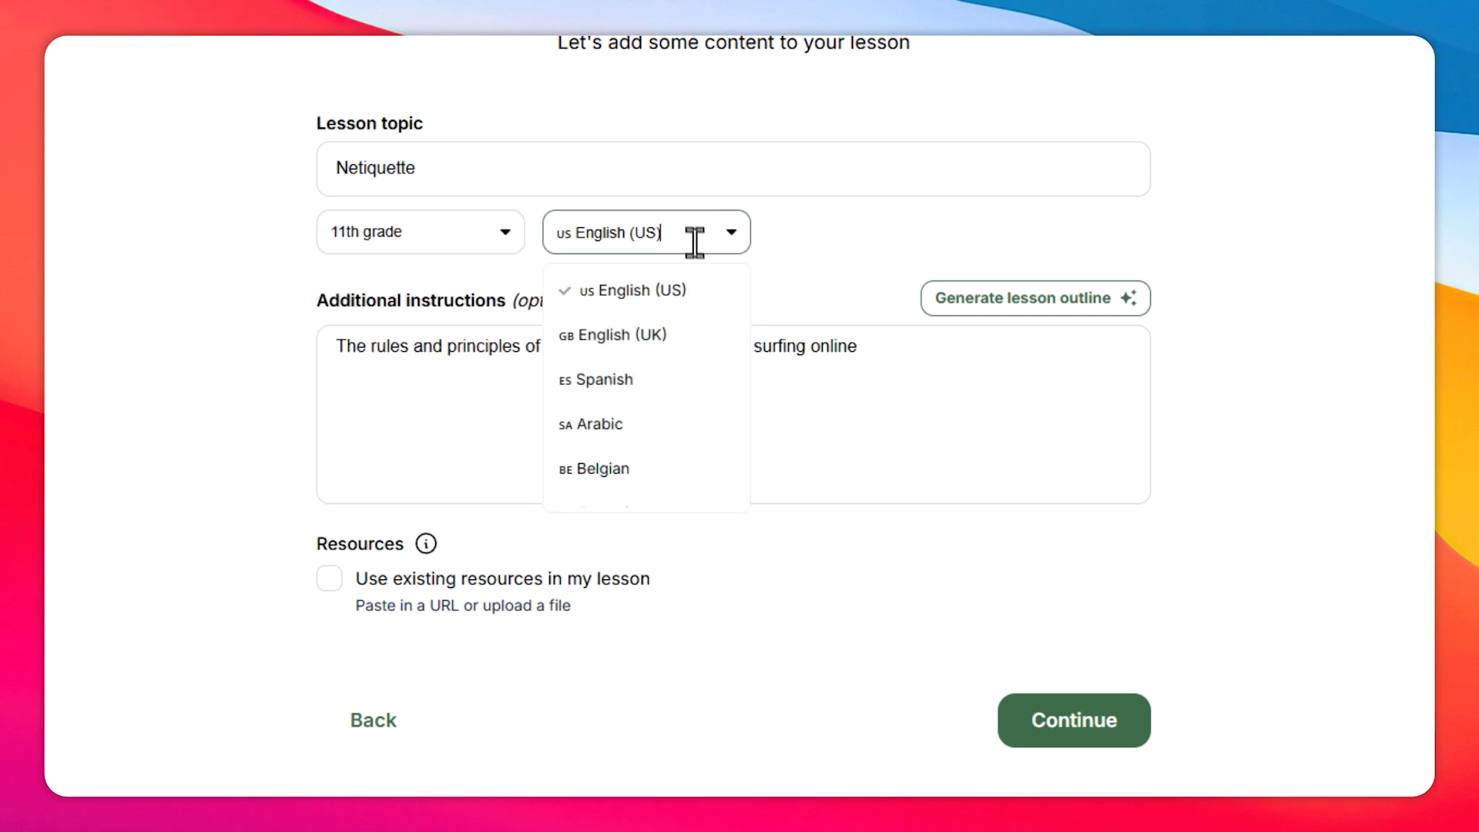
left_click(655, 235)
left_click(740, 431)
scroll(934, 658, "down", 2)
left_click(993, 624)
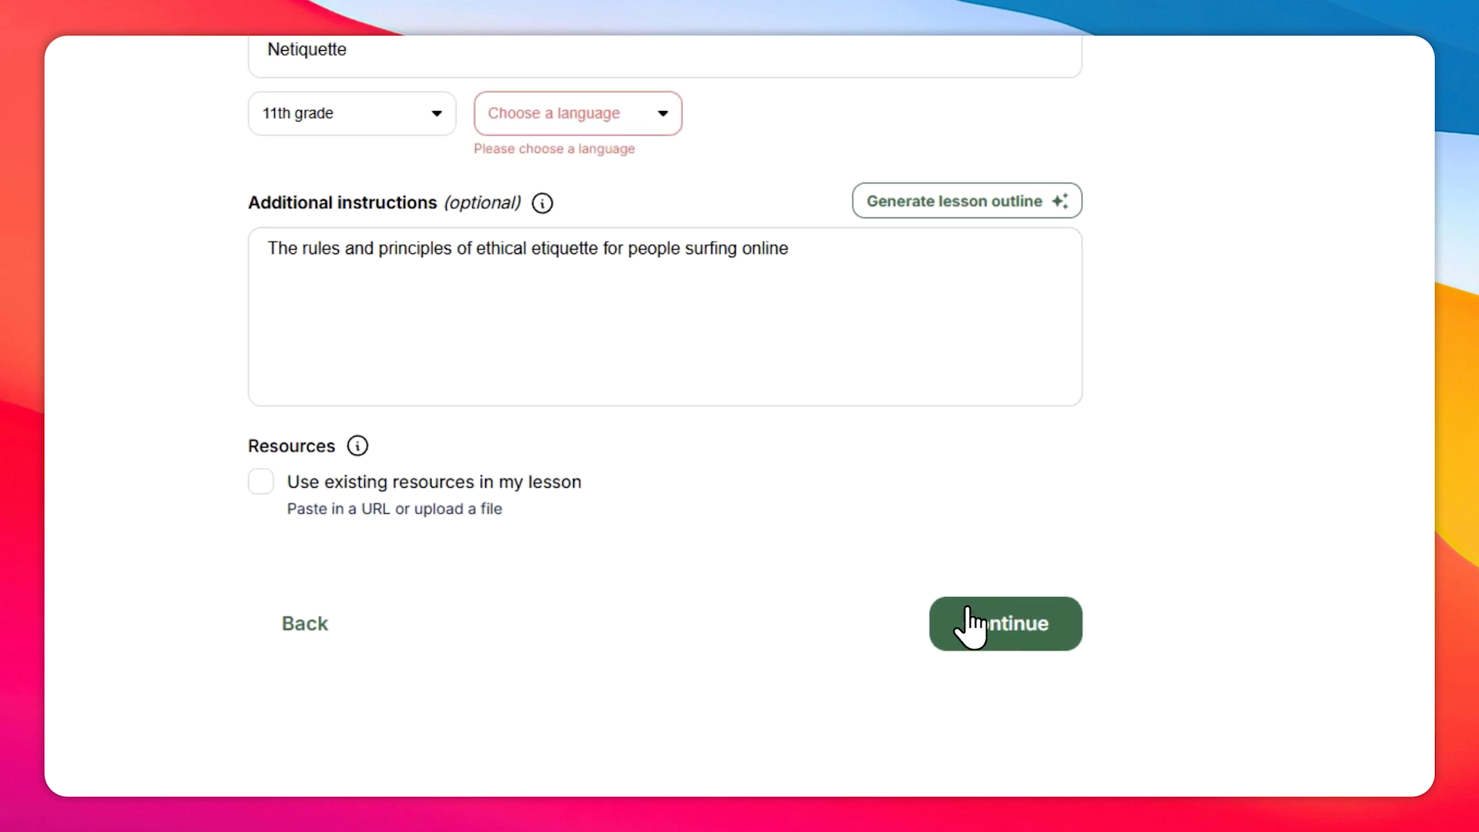
left_click(581, 221)
left_click(562, 265)
left_click(1001, 705)
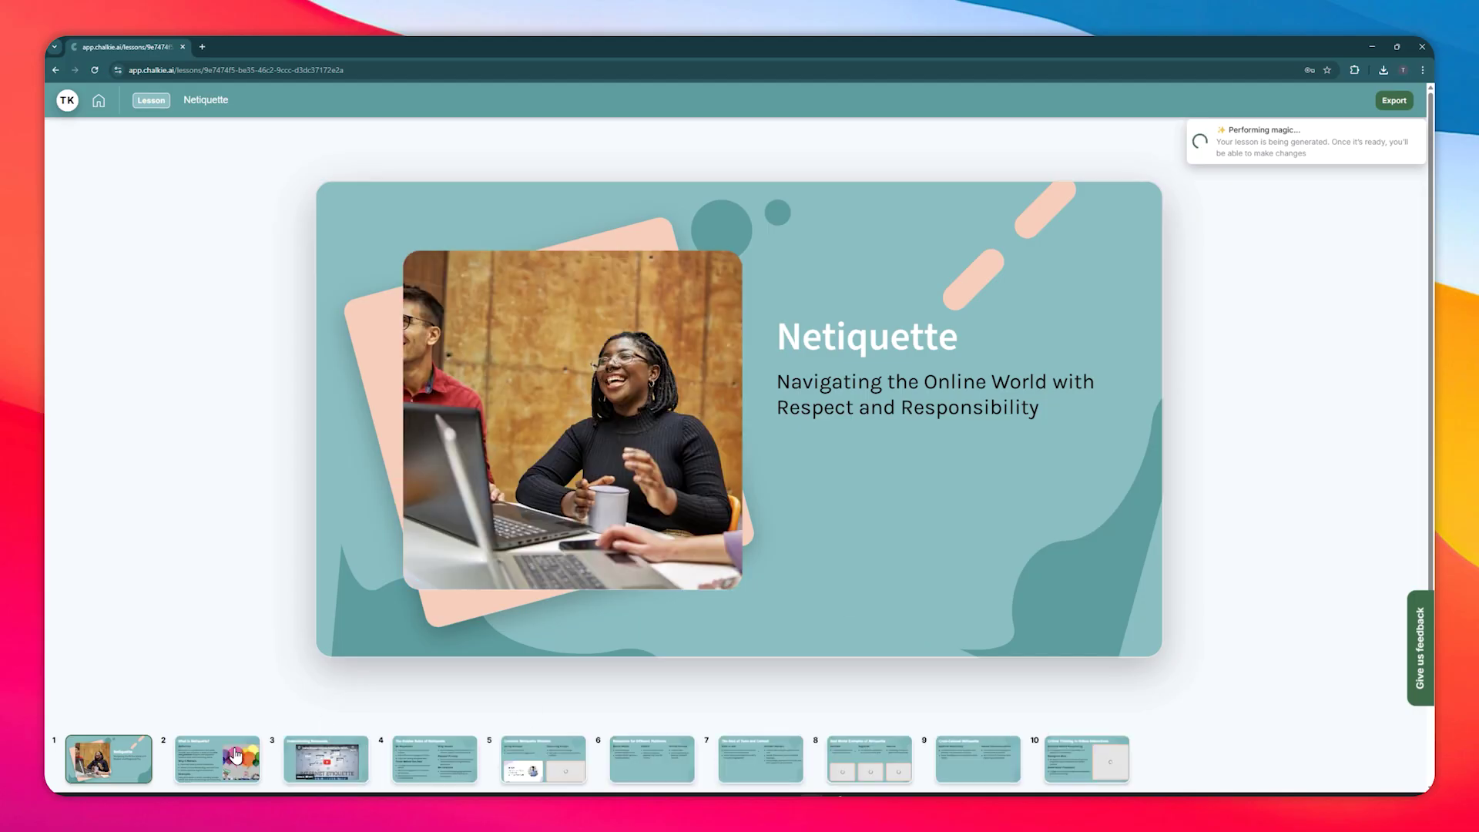
Use the AI editing options to expand the content of lesson slide 4
left_click(331, 759)
left_click(401, 762)
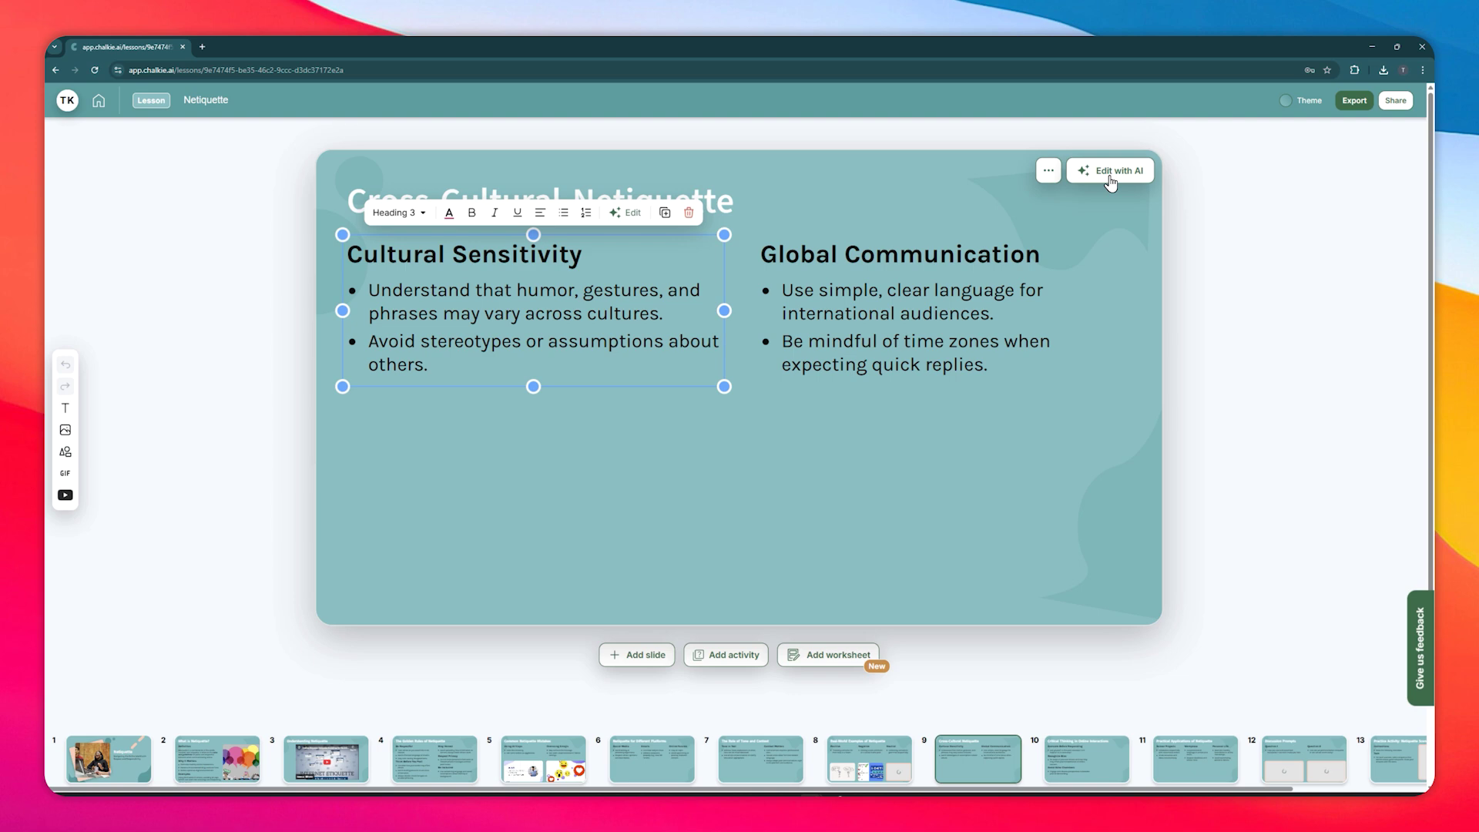
left_click(1111, 182)
left_click(1029, 262)
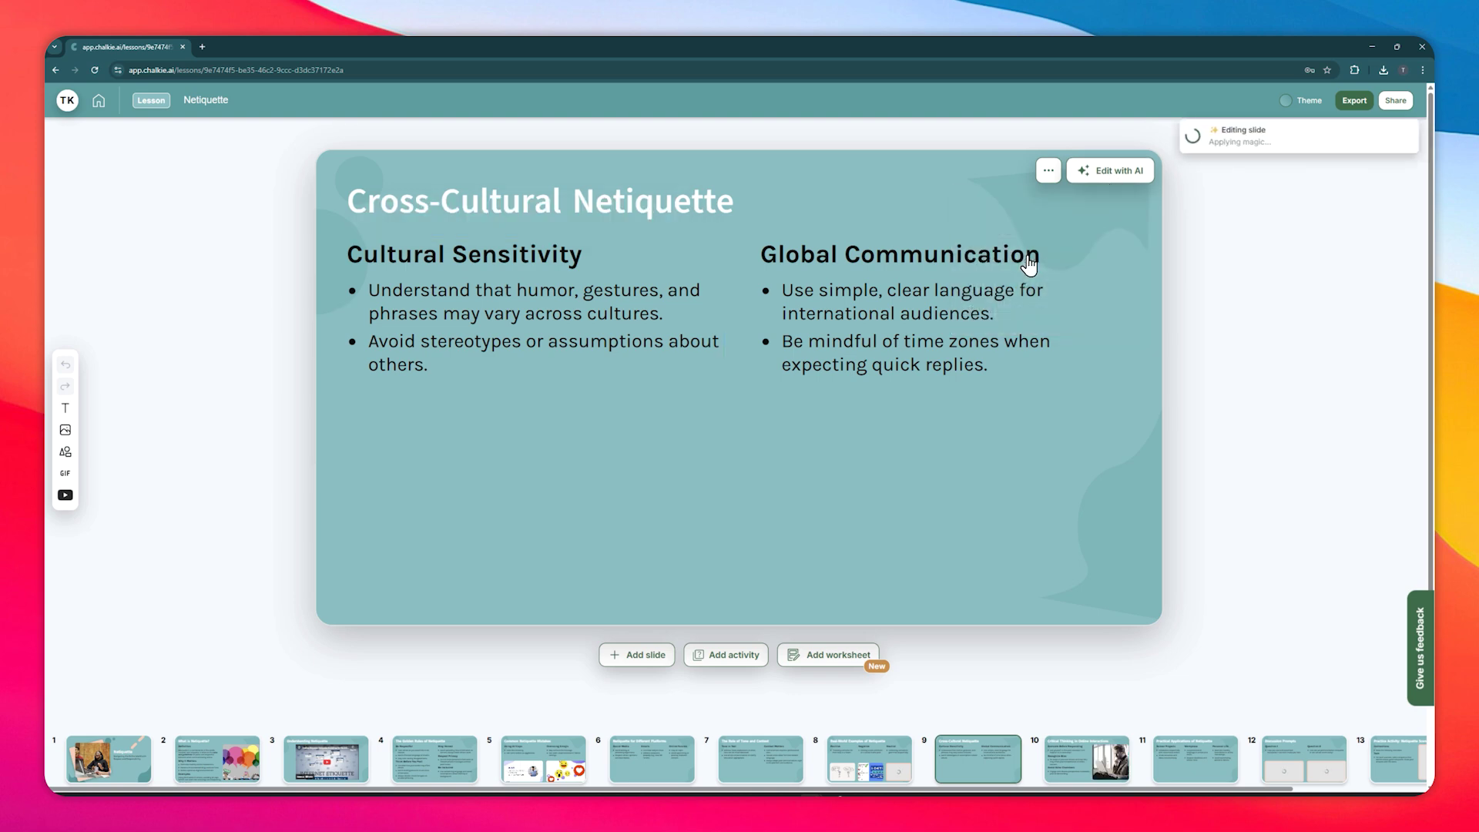
Insert a 'social media' image on the Netiquette slide, shrunk and placed under the Social Media bullets
left_click(651, 758)
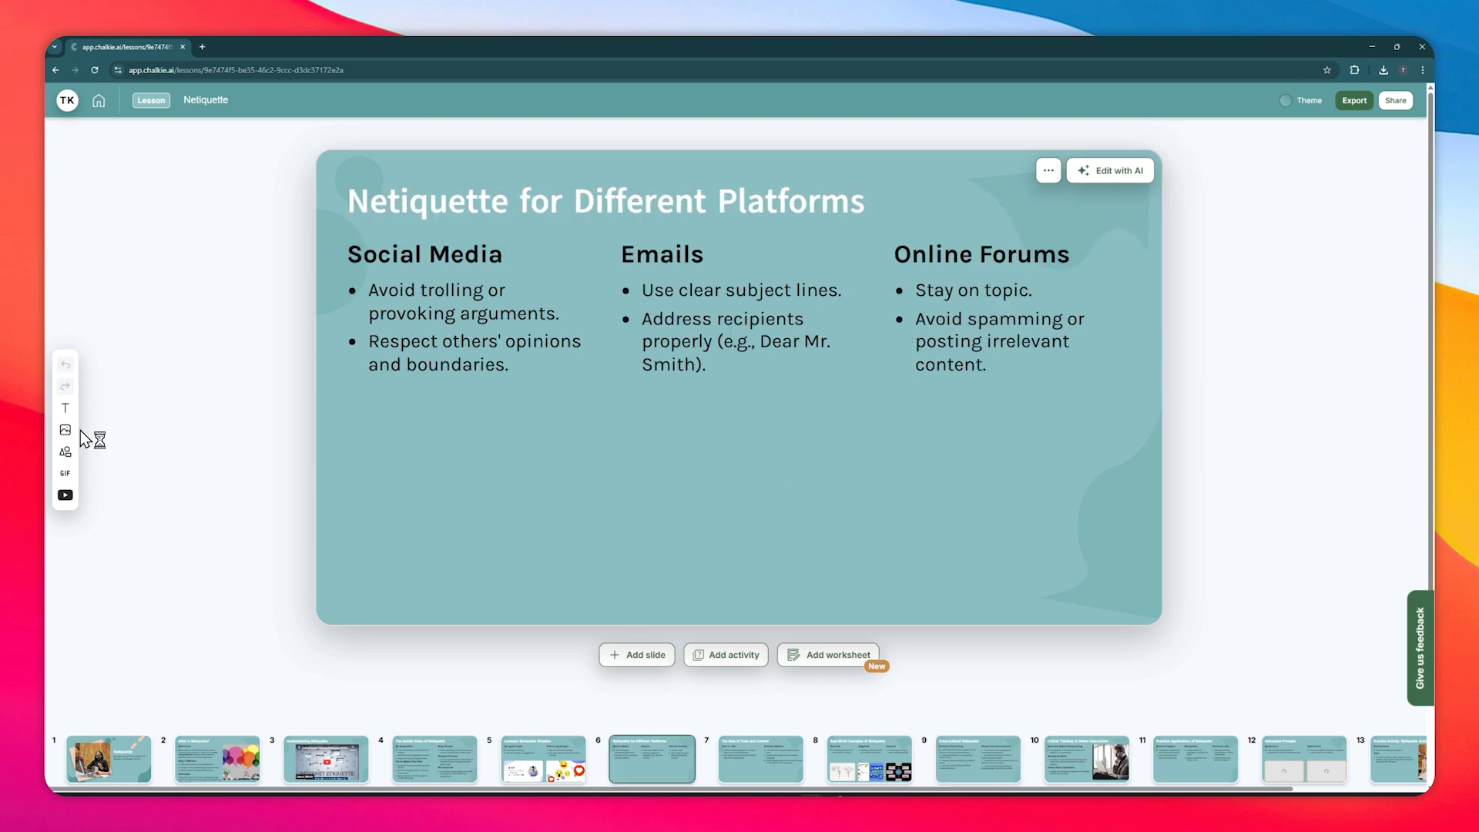
left_click(65, 429)
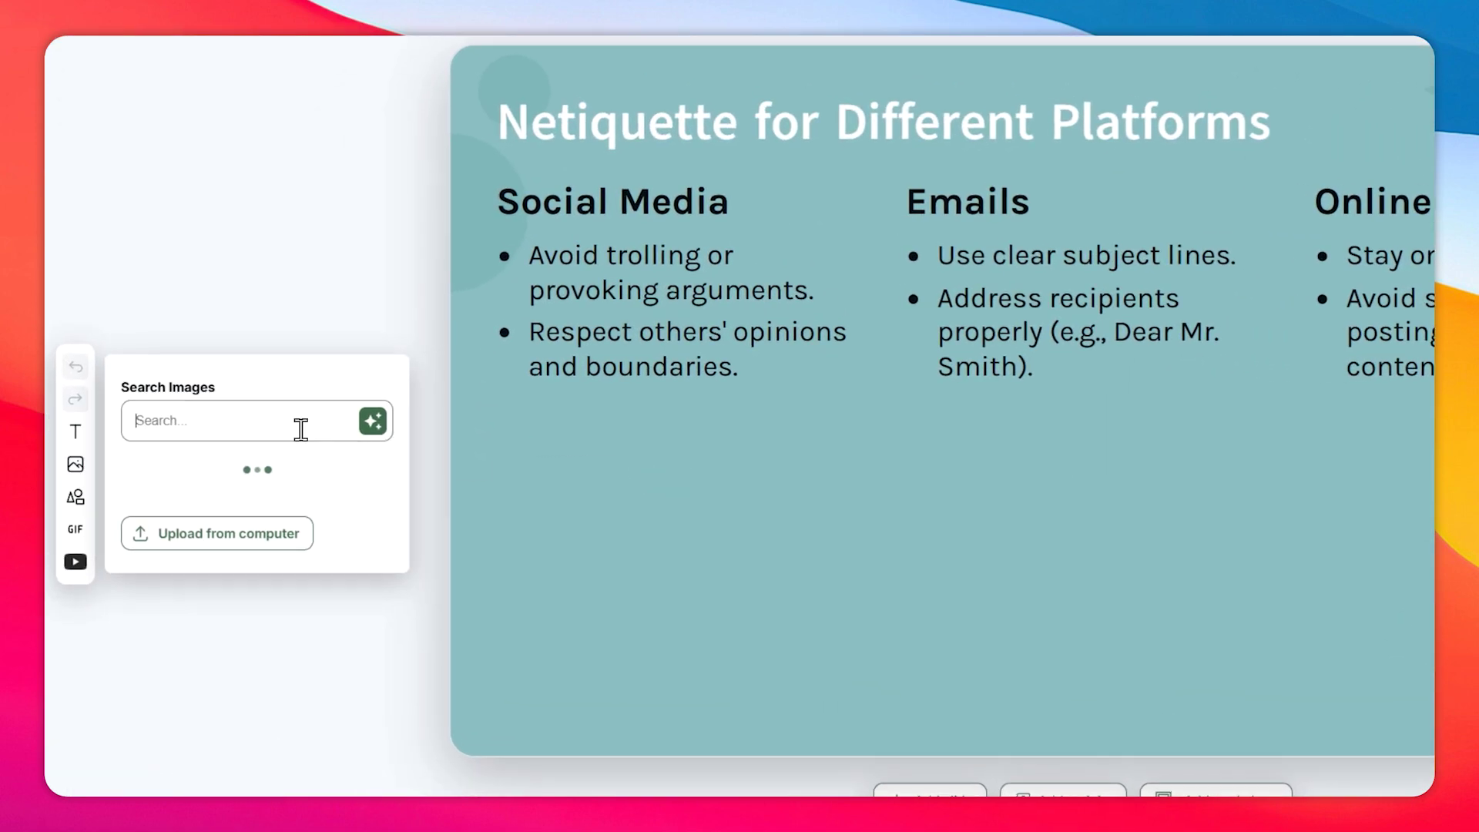
type("social me")
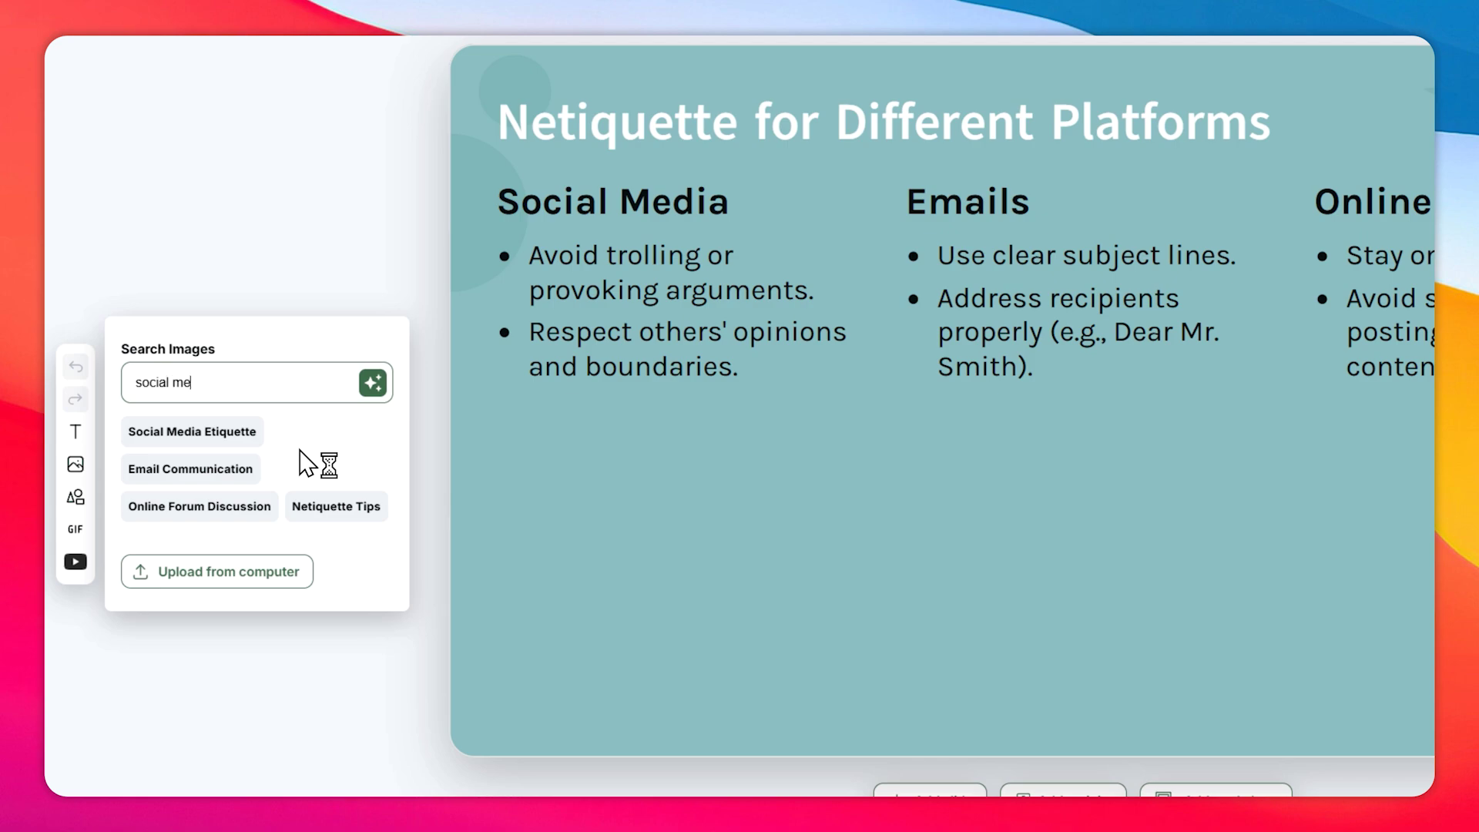
type("dia")
left_click(227, 412)
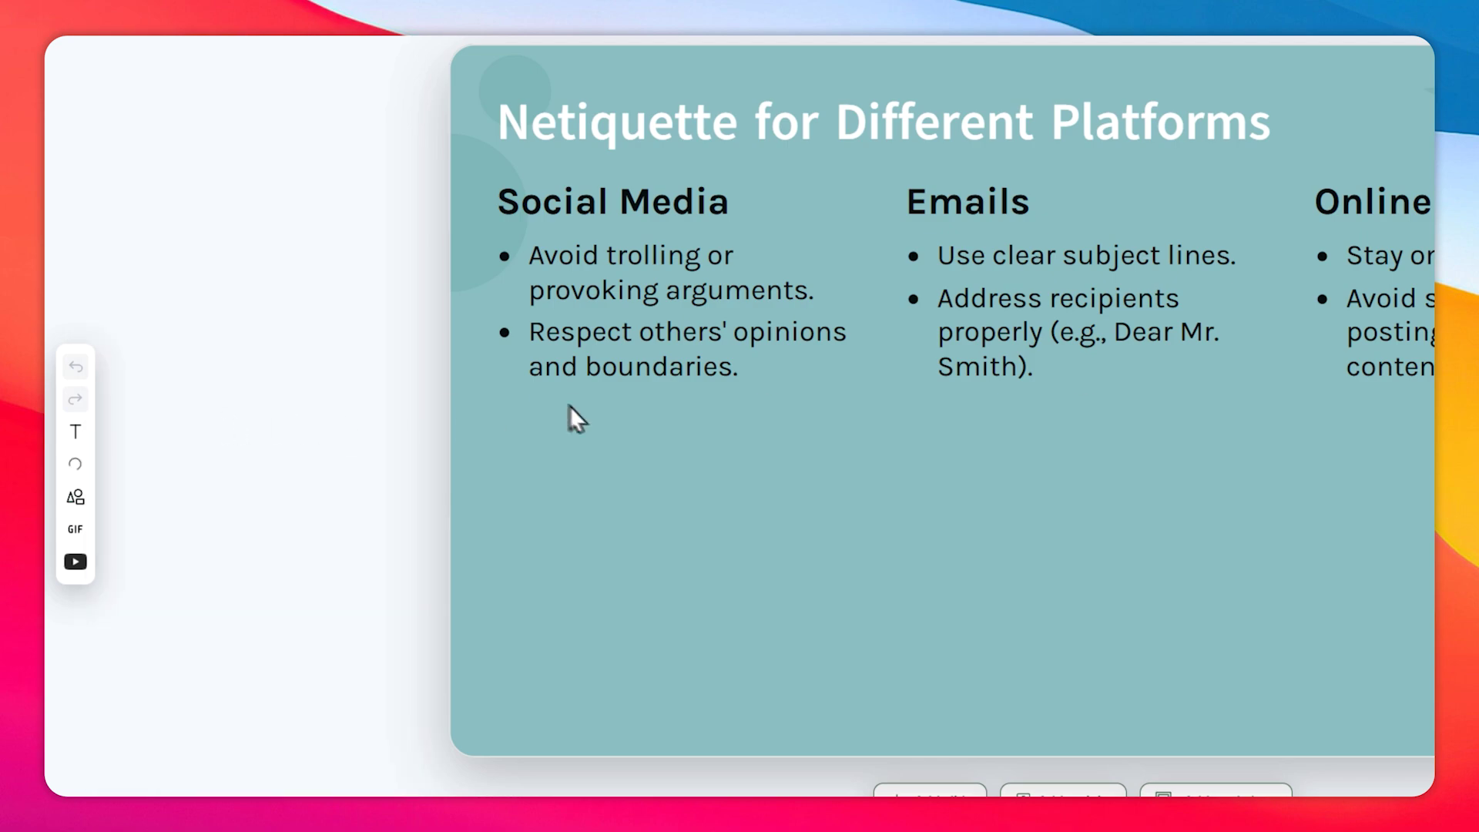
left_click_drag(461, 364, 470, 724)
left_click_drag(1104, 406, 757, 549)
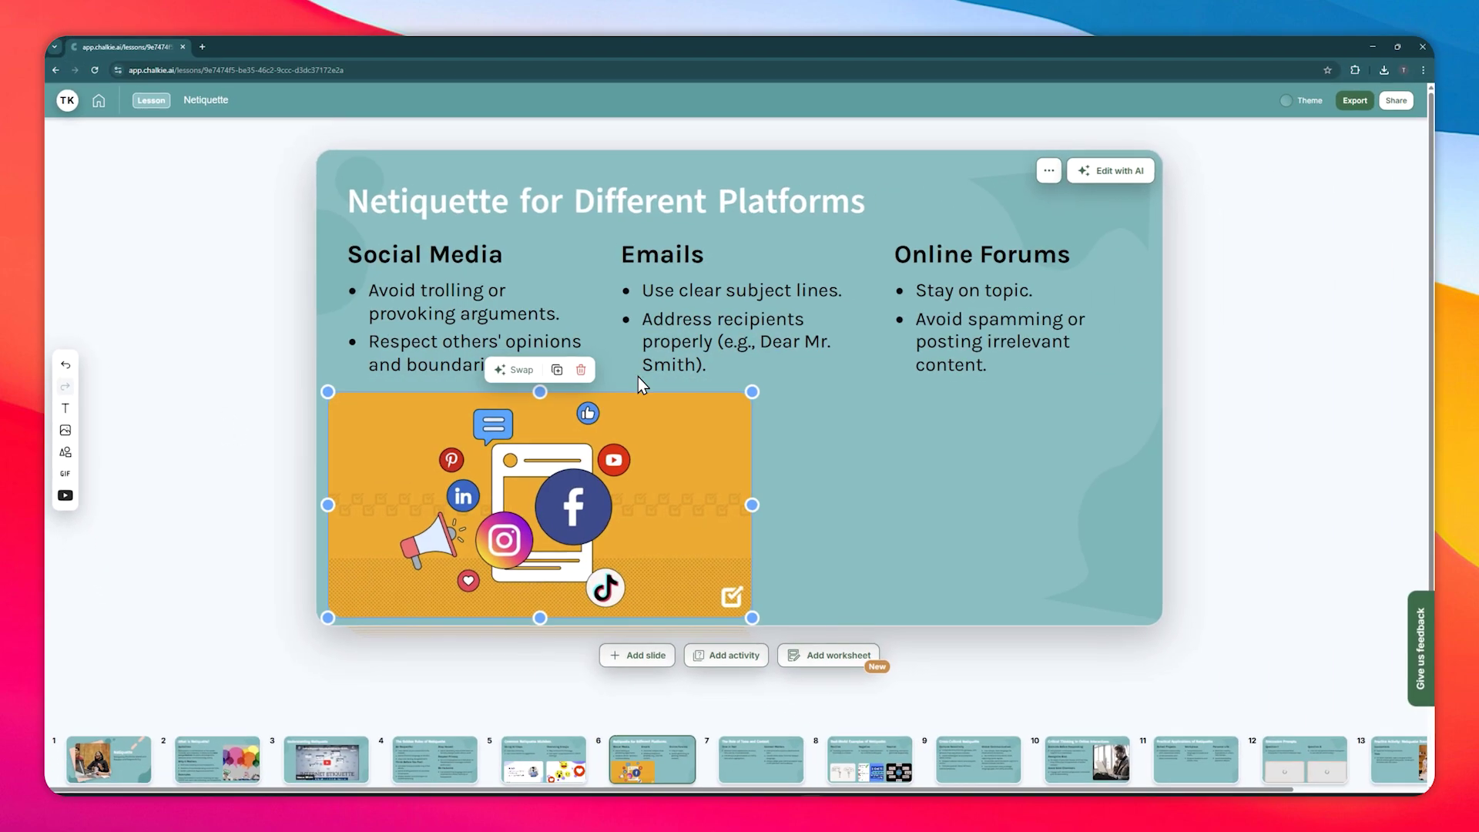
left_click_drag(432, 539, 456, 458)
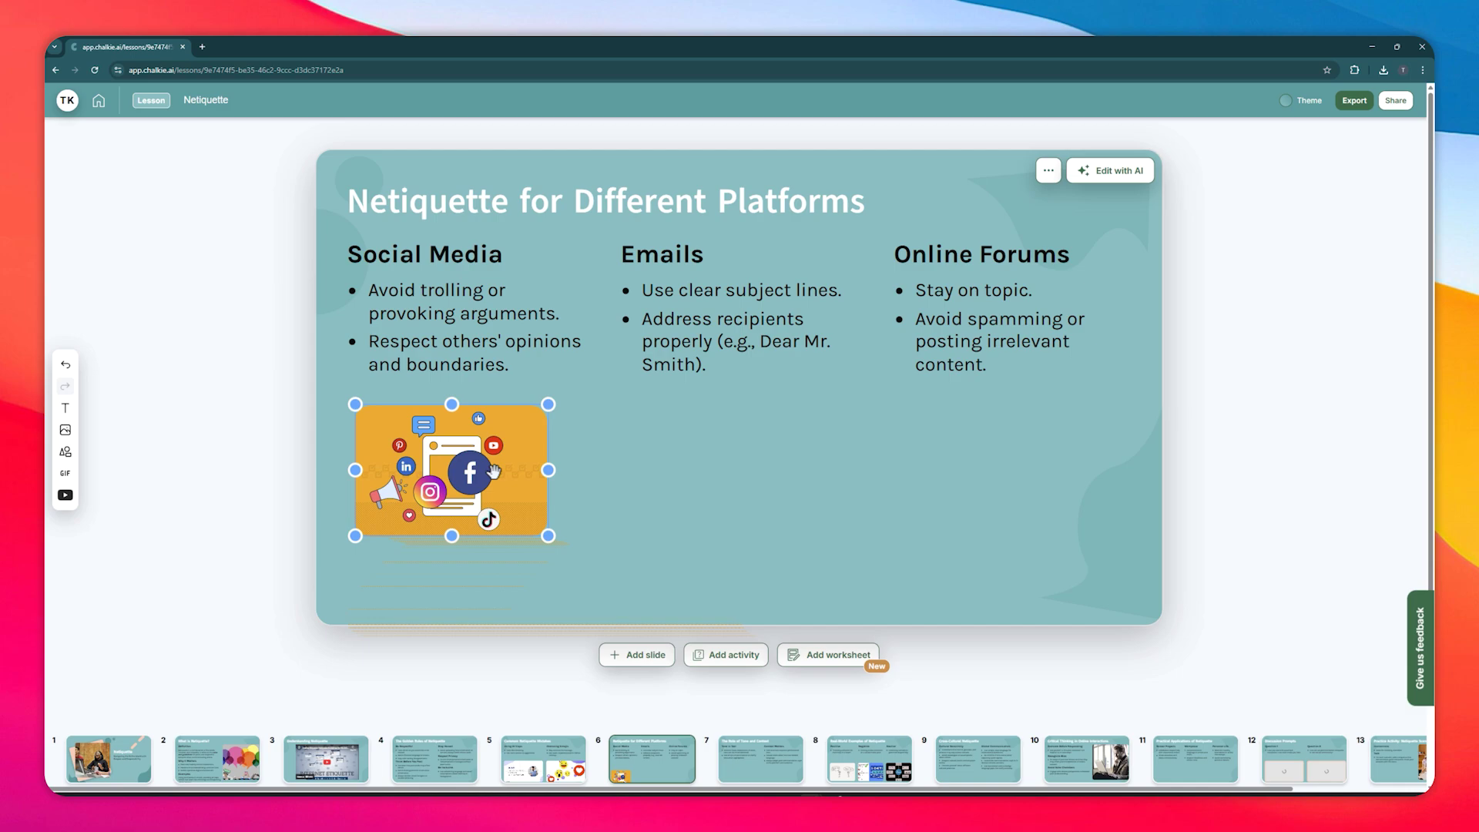
left_click(65, 428)
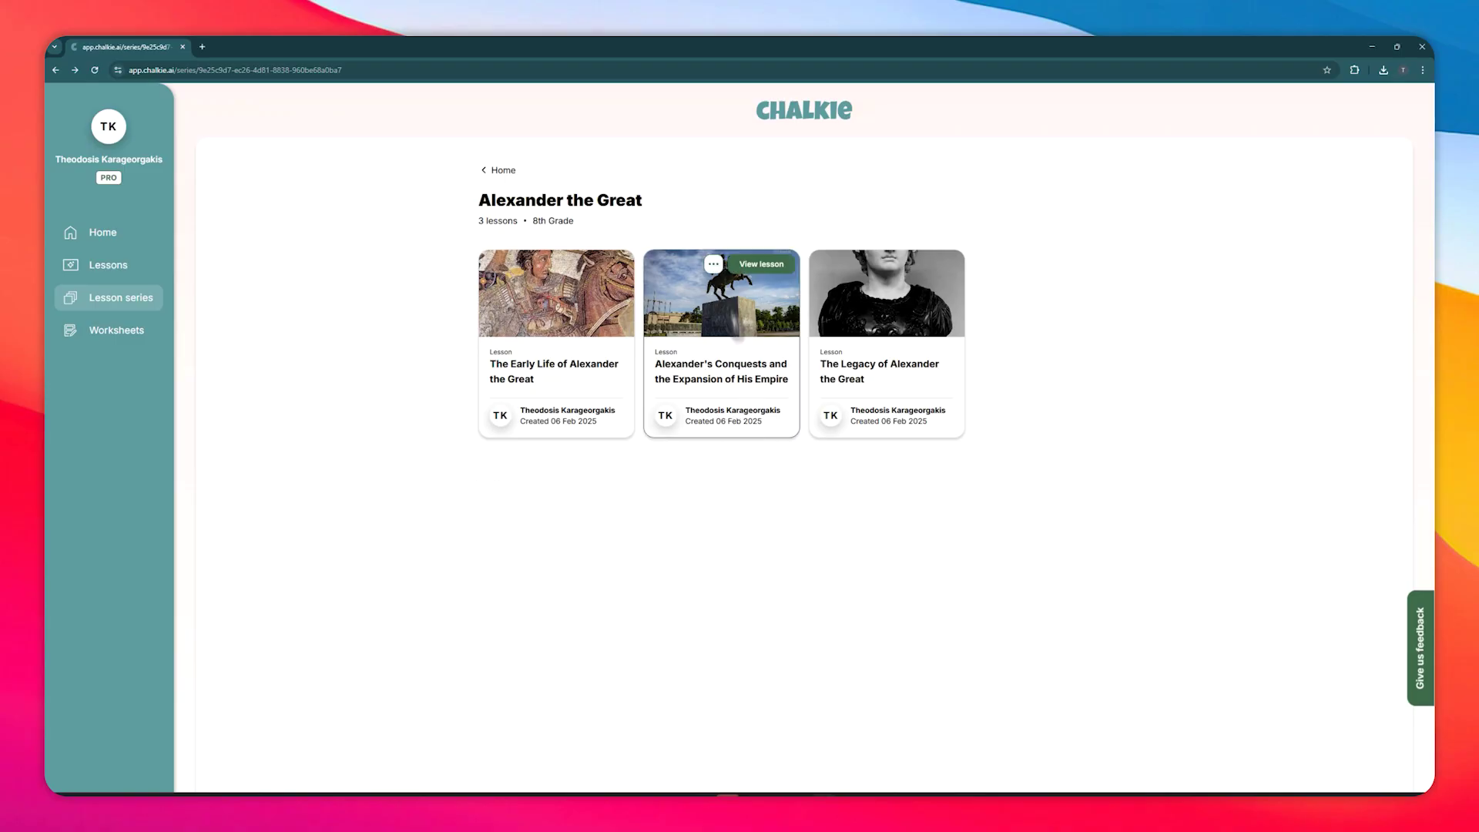
From the Alexander's Conquests lesson, generate a difficult Variety worksheet, 'The Legacy of Alexander the Great'
left_click(656, 404)
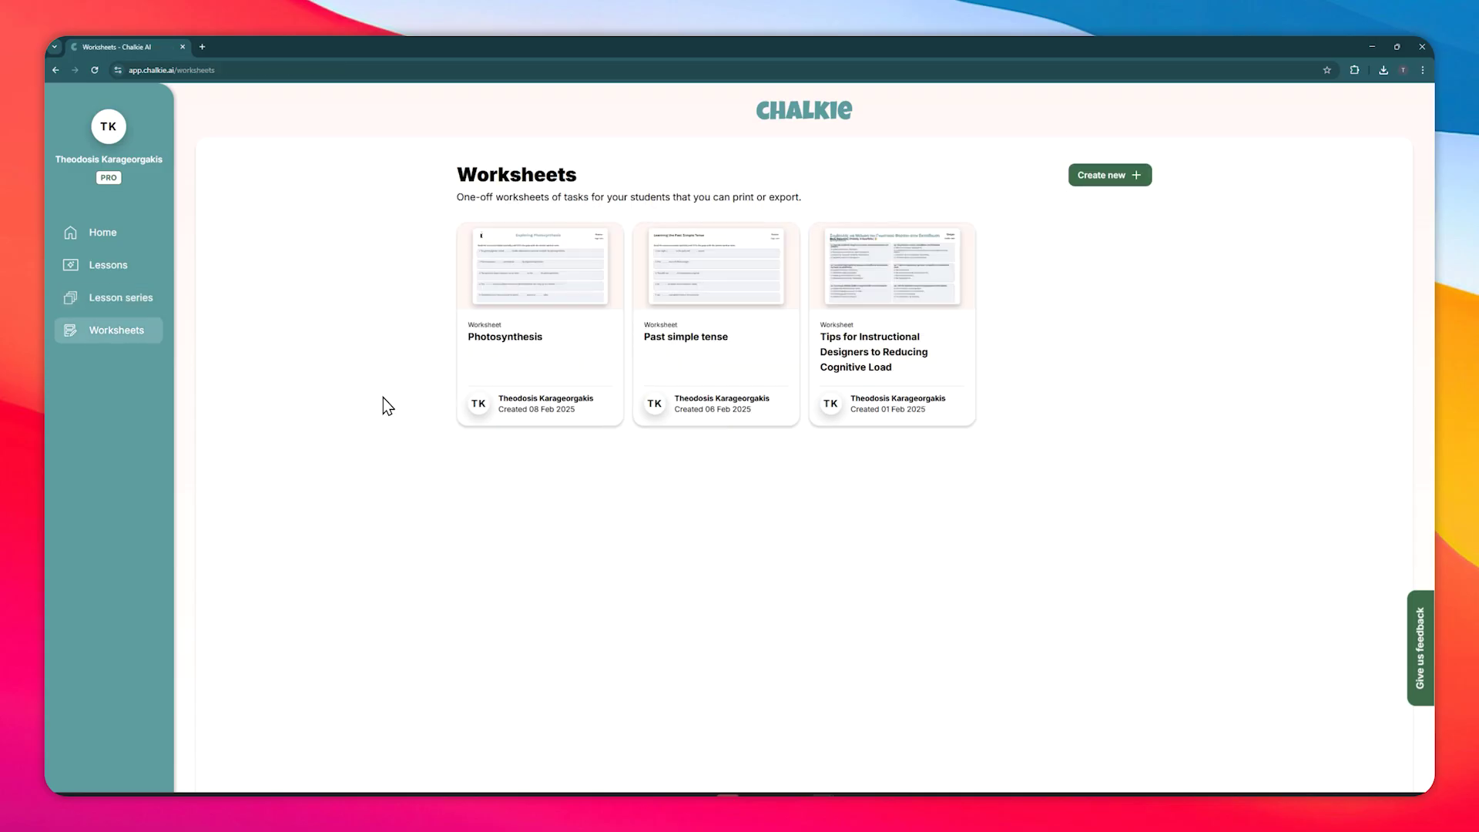
left_click(1079, 178)
scroll(702, 362, "down", 5)
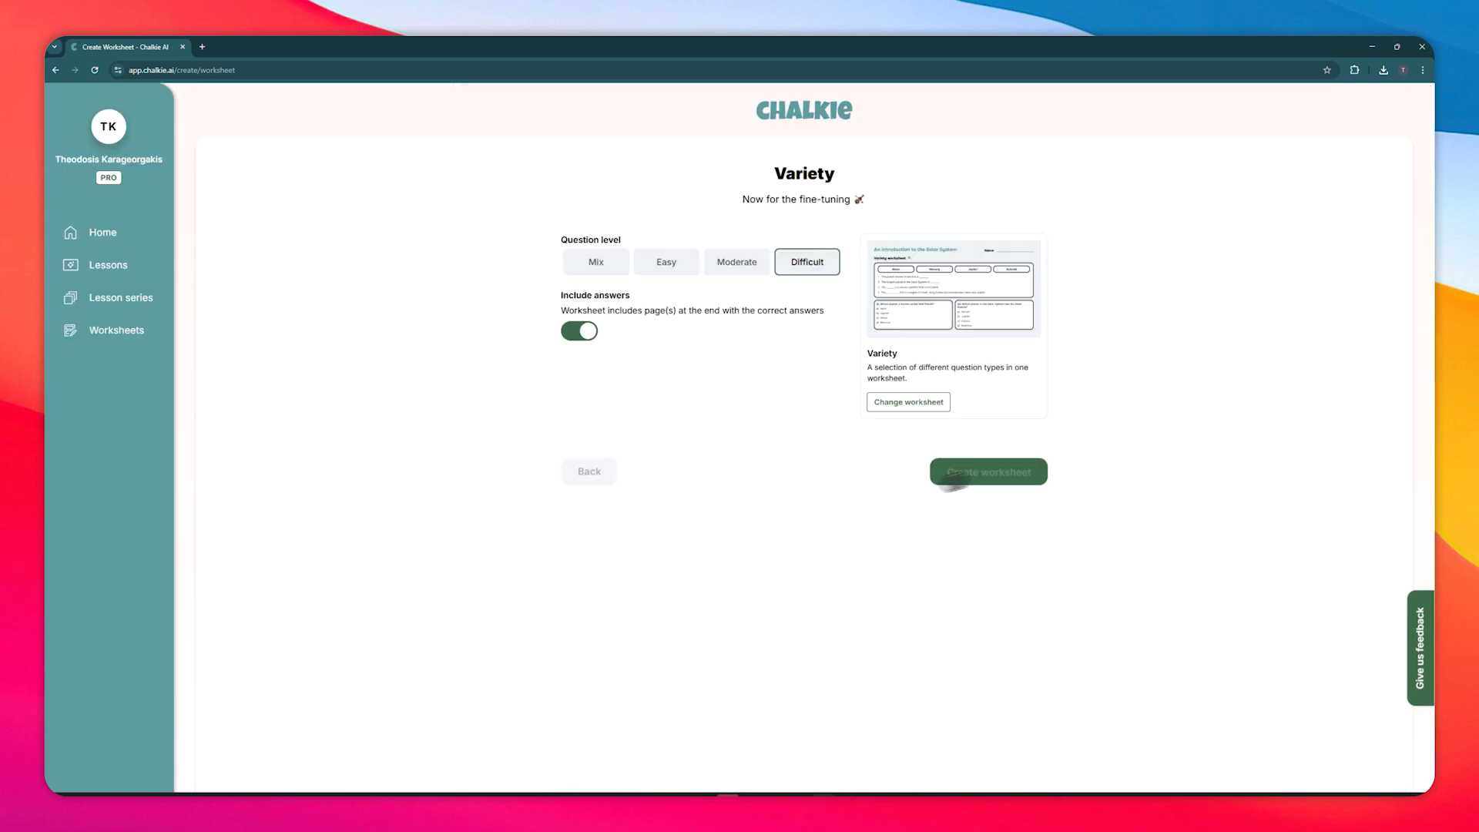
left_click(988, 471)
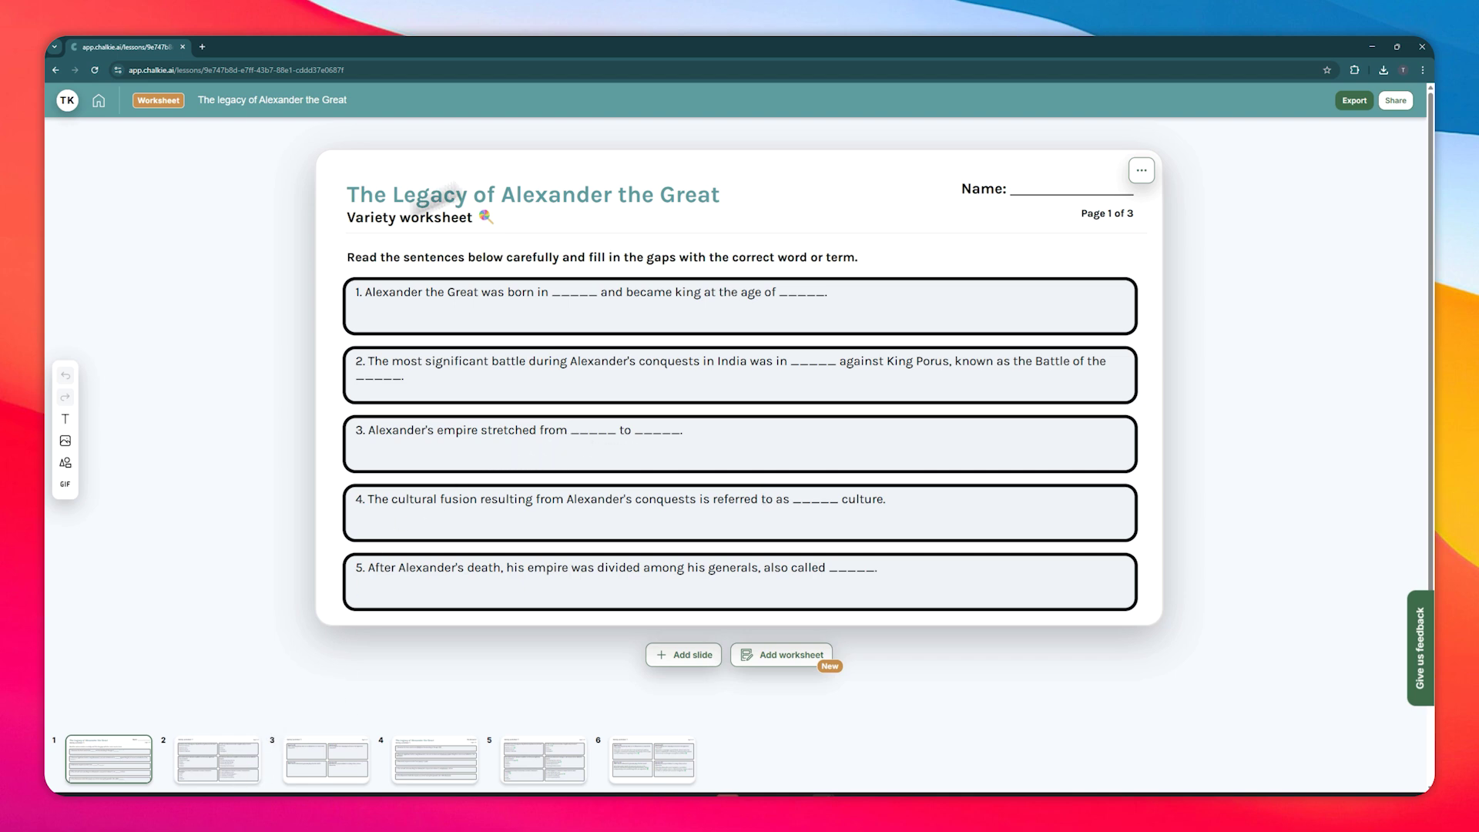
View the worksheet's answers page with the filled gaps, then its third page
left_click(425, 220)
left_click(399, 769)
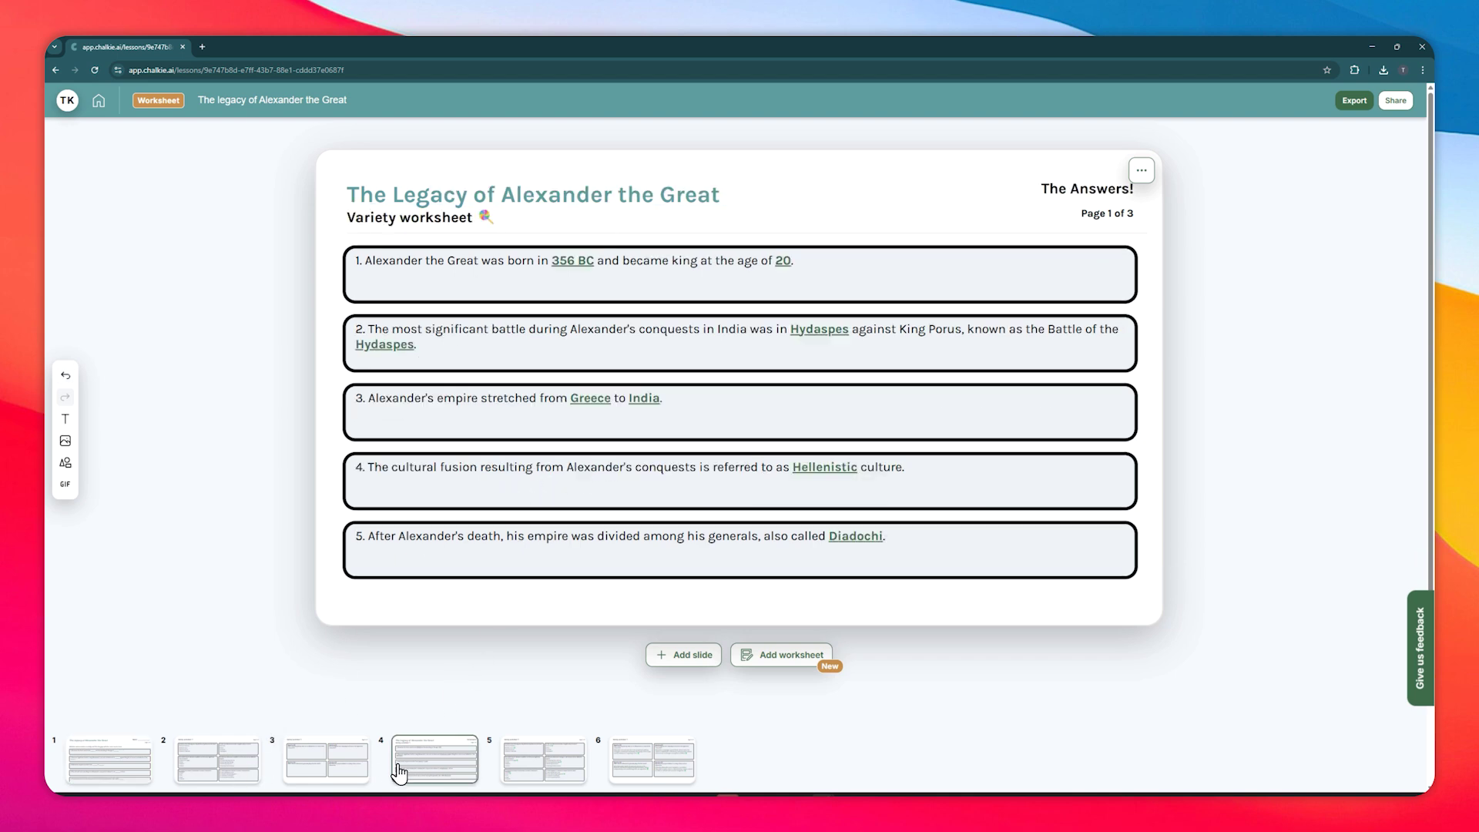
left_click(355, 765)
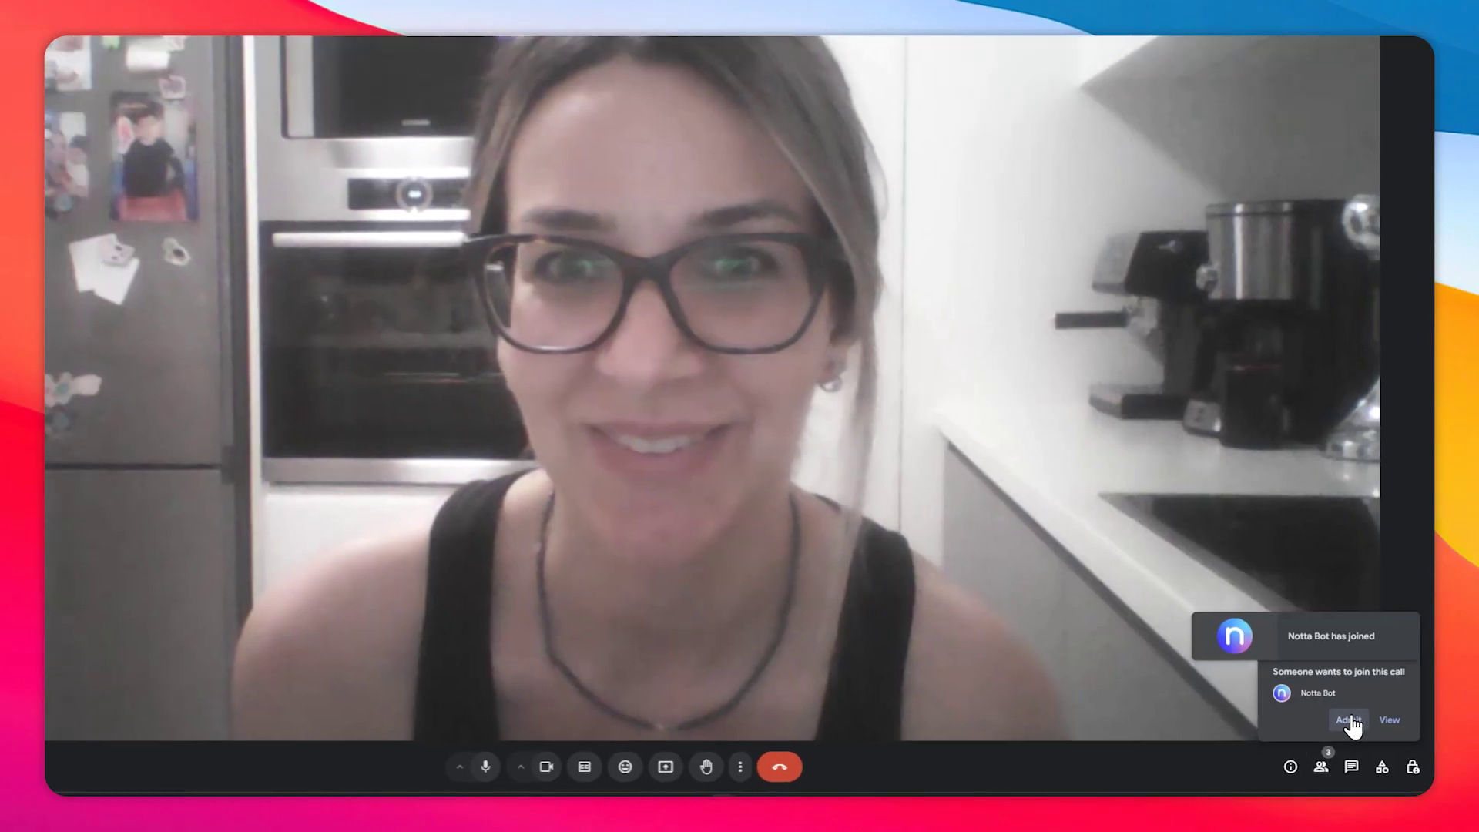
Admit the Notta Bot into the Google Meet call
left_click(1349, 719)
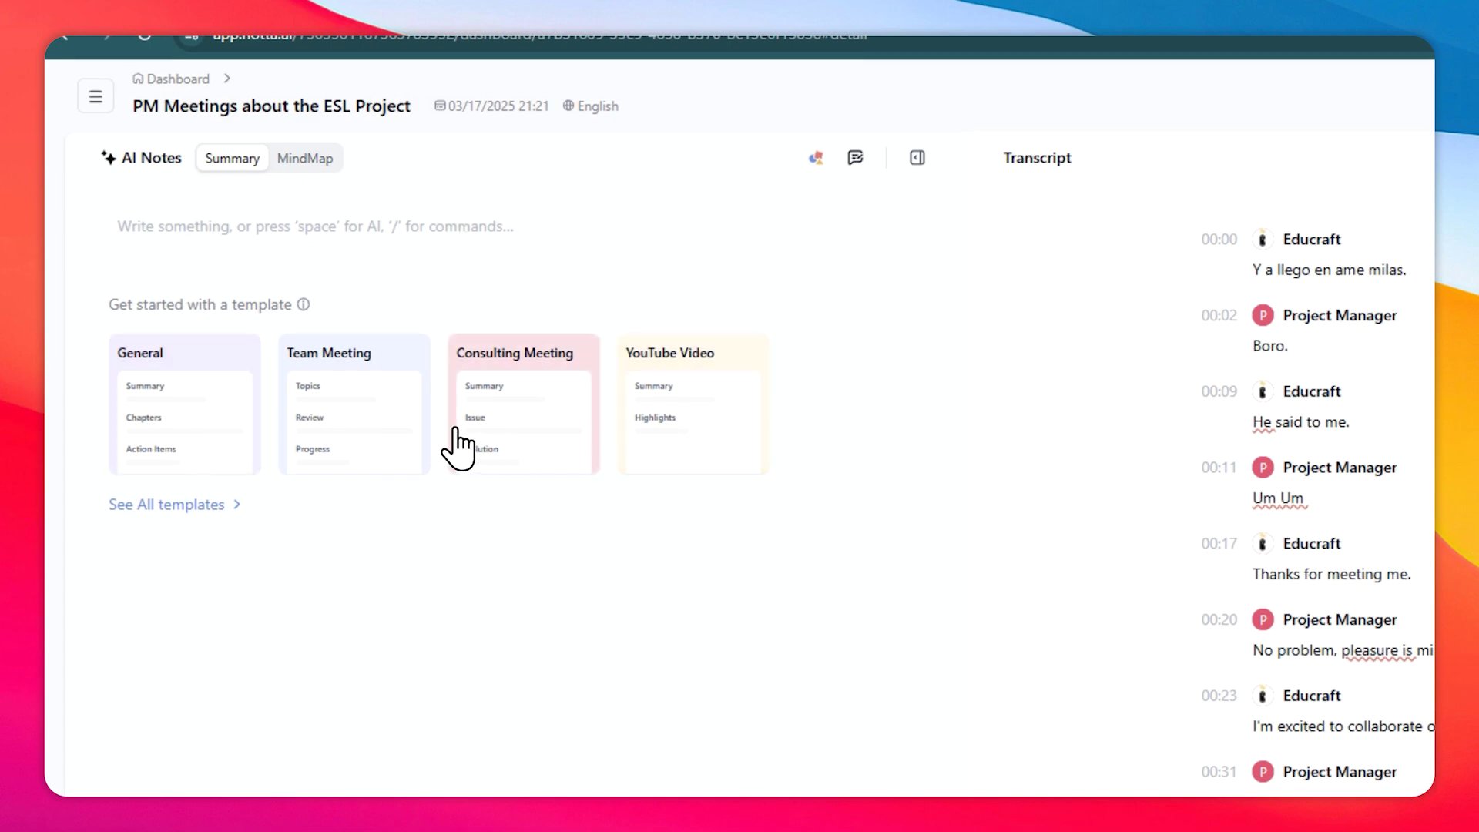
Generate the ESL meeting's AI notes from the General template
left_click(171, 456)
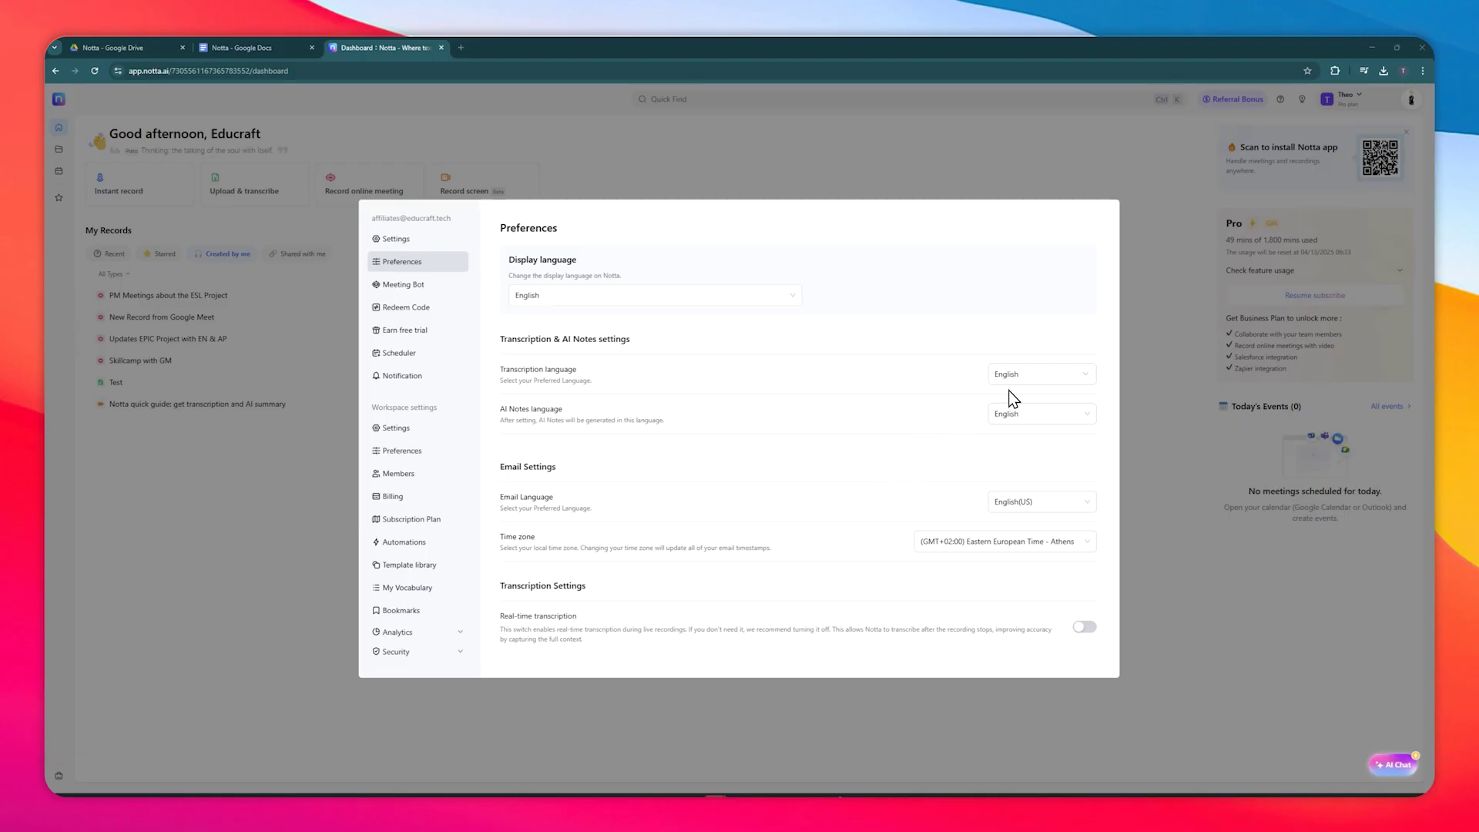
Open the Transcription language dropdown and scroll through the supported languages
left_click(1024, 375)
left_click_drag(1093, 422, 1095, 410)
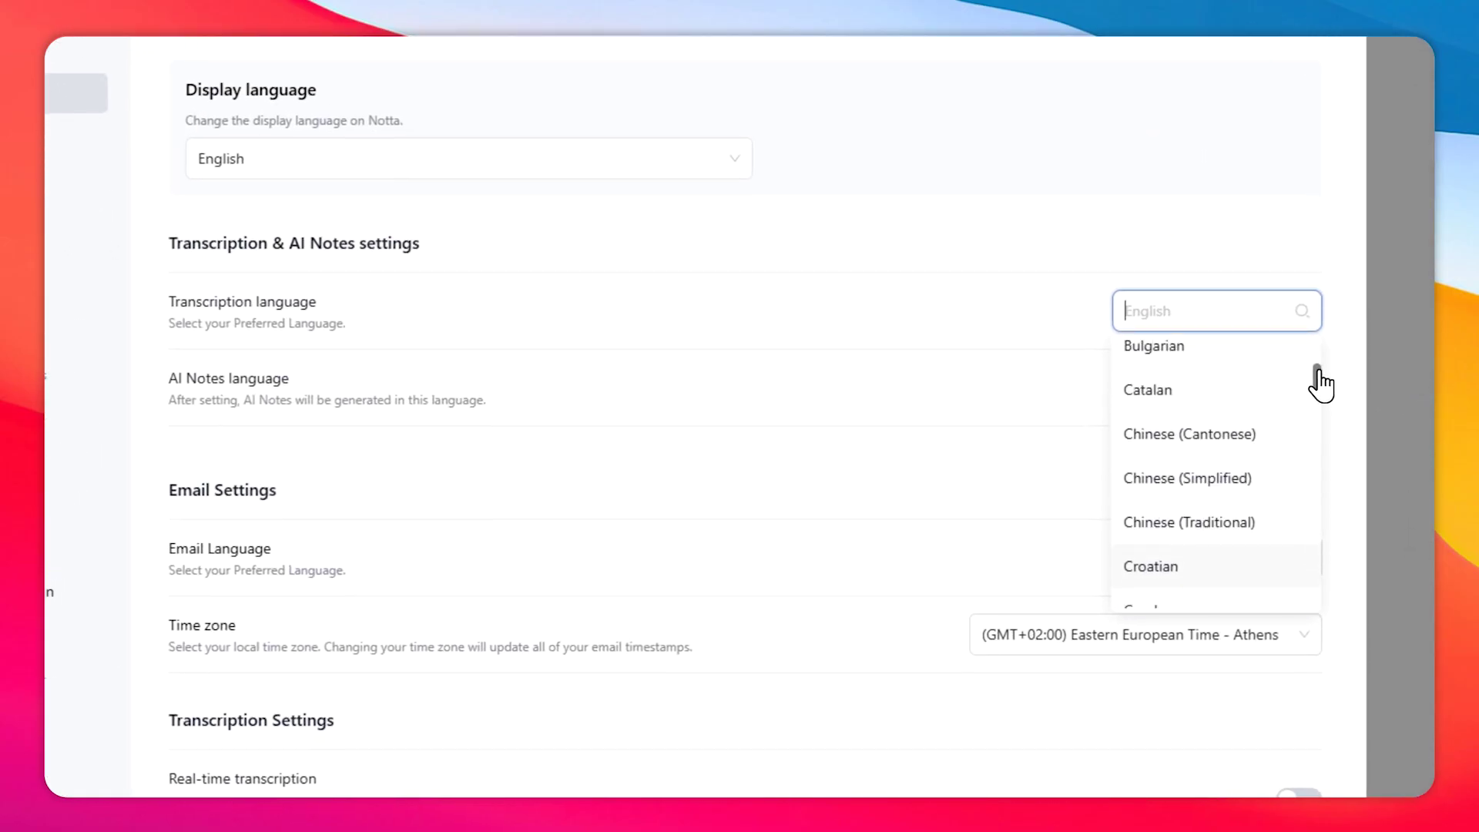
left_click_drag(1318, 381, 1319, 426)
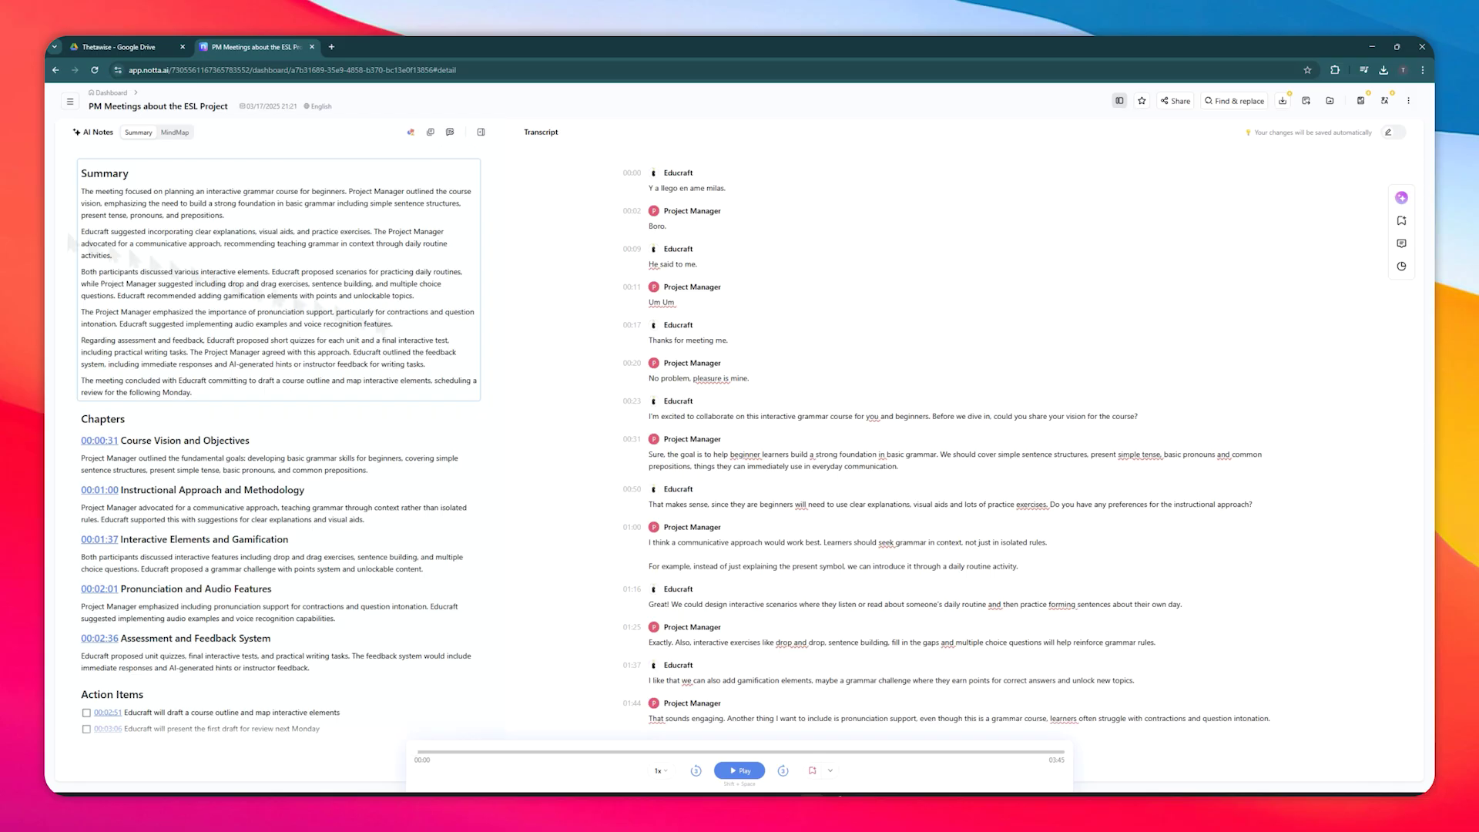
Switch the ESL meeting's AI notes from Summary to the MindMap view
scroll(212, 370, "down", 3)
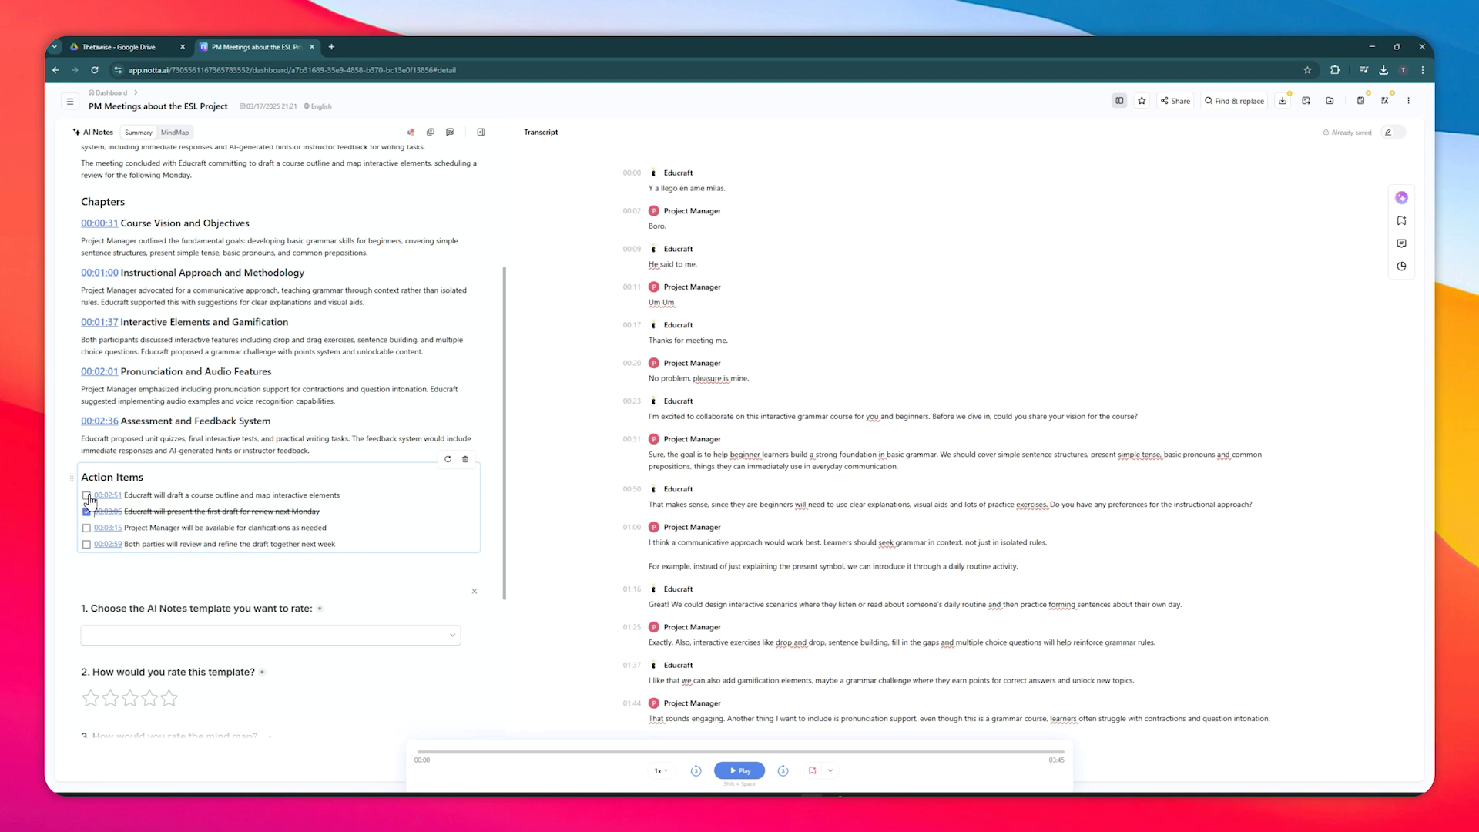
scroll(90, 522, "up", 5)
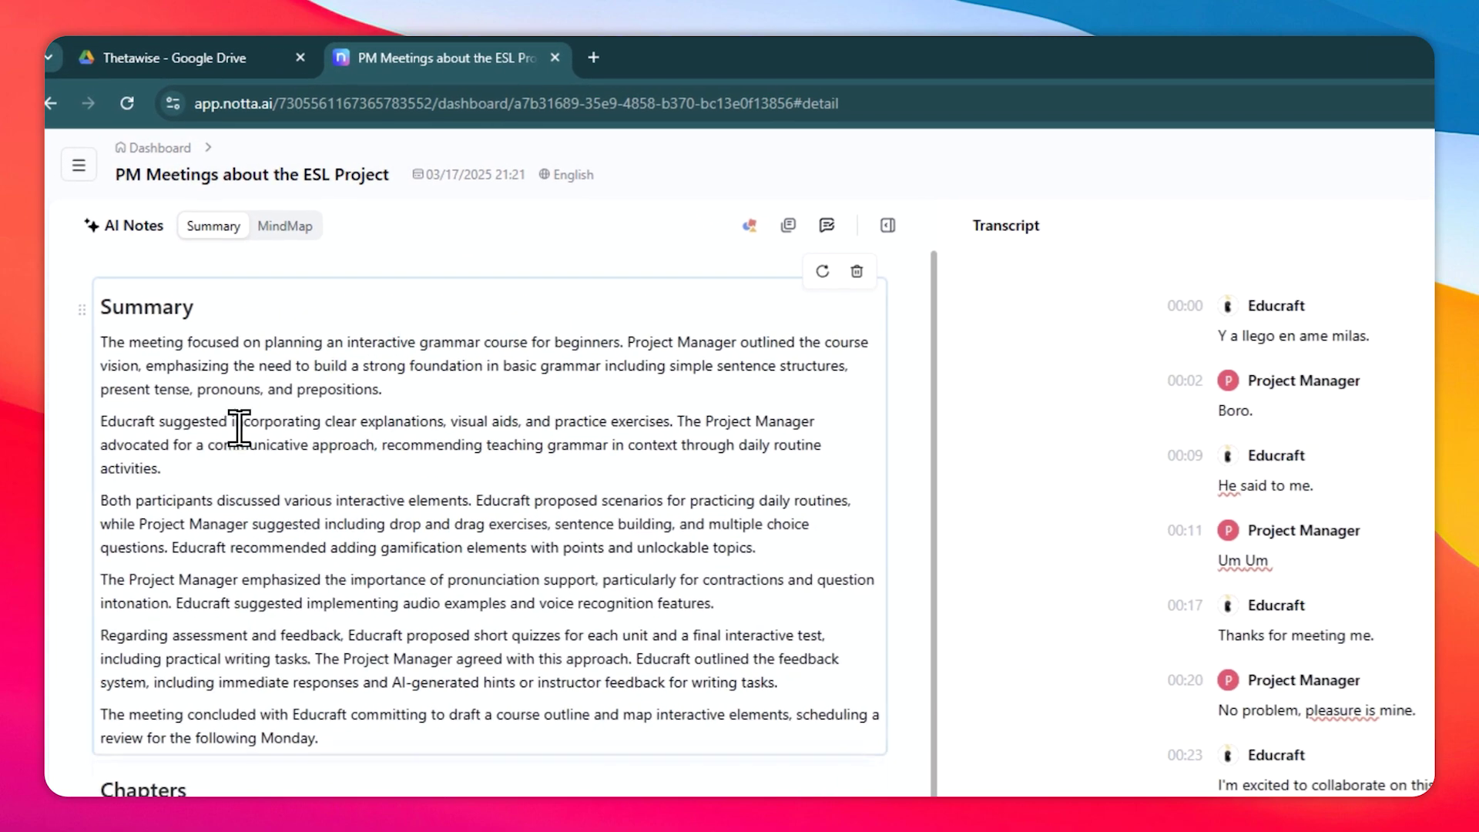
left_click(175, 131)
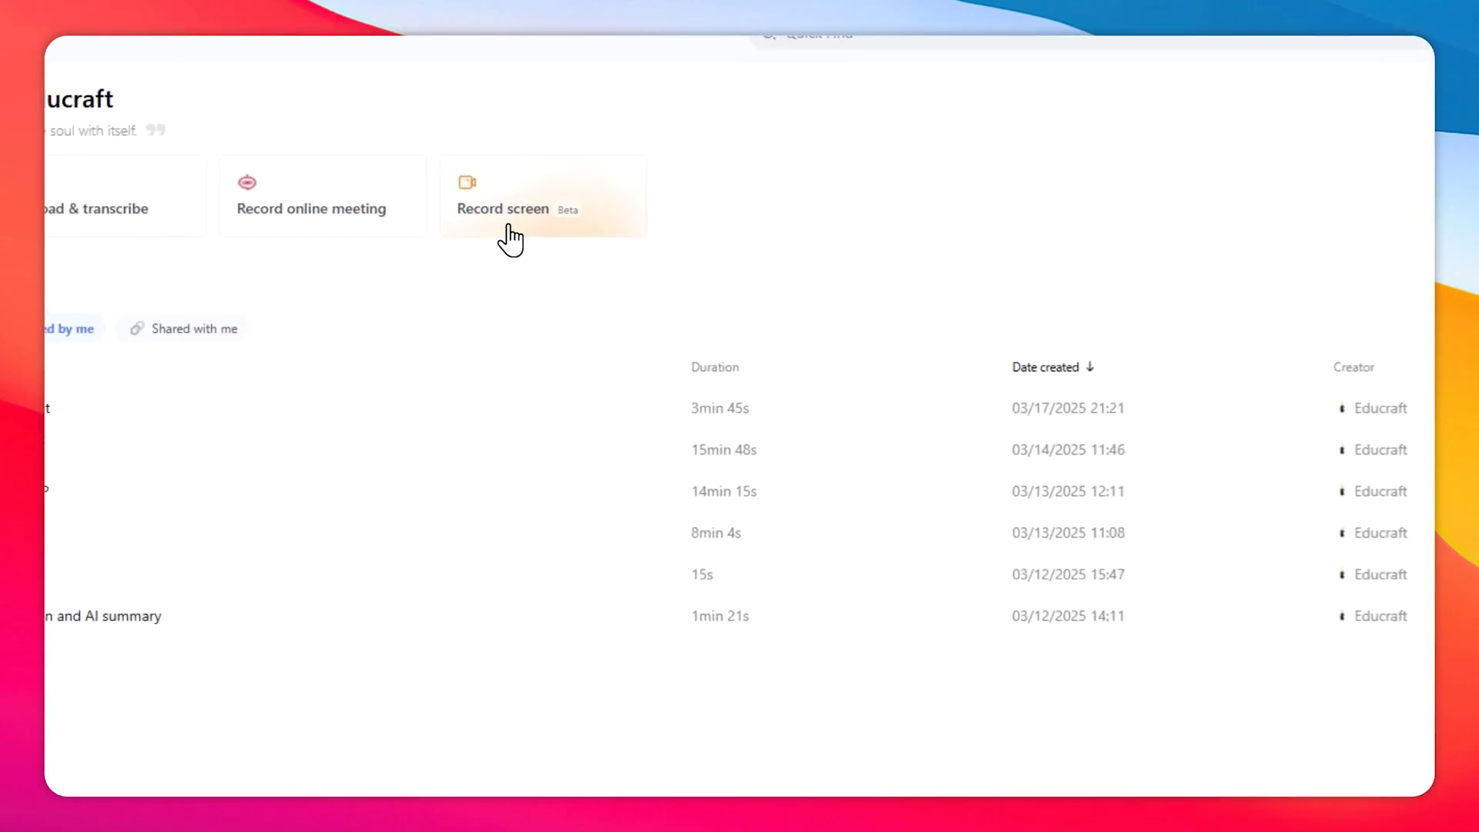
left_click(504, 224)
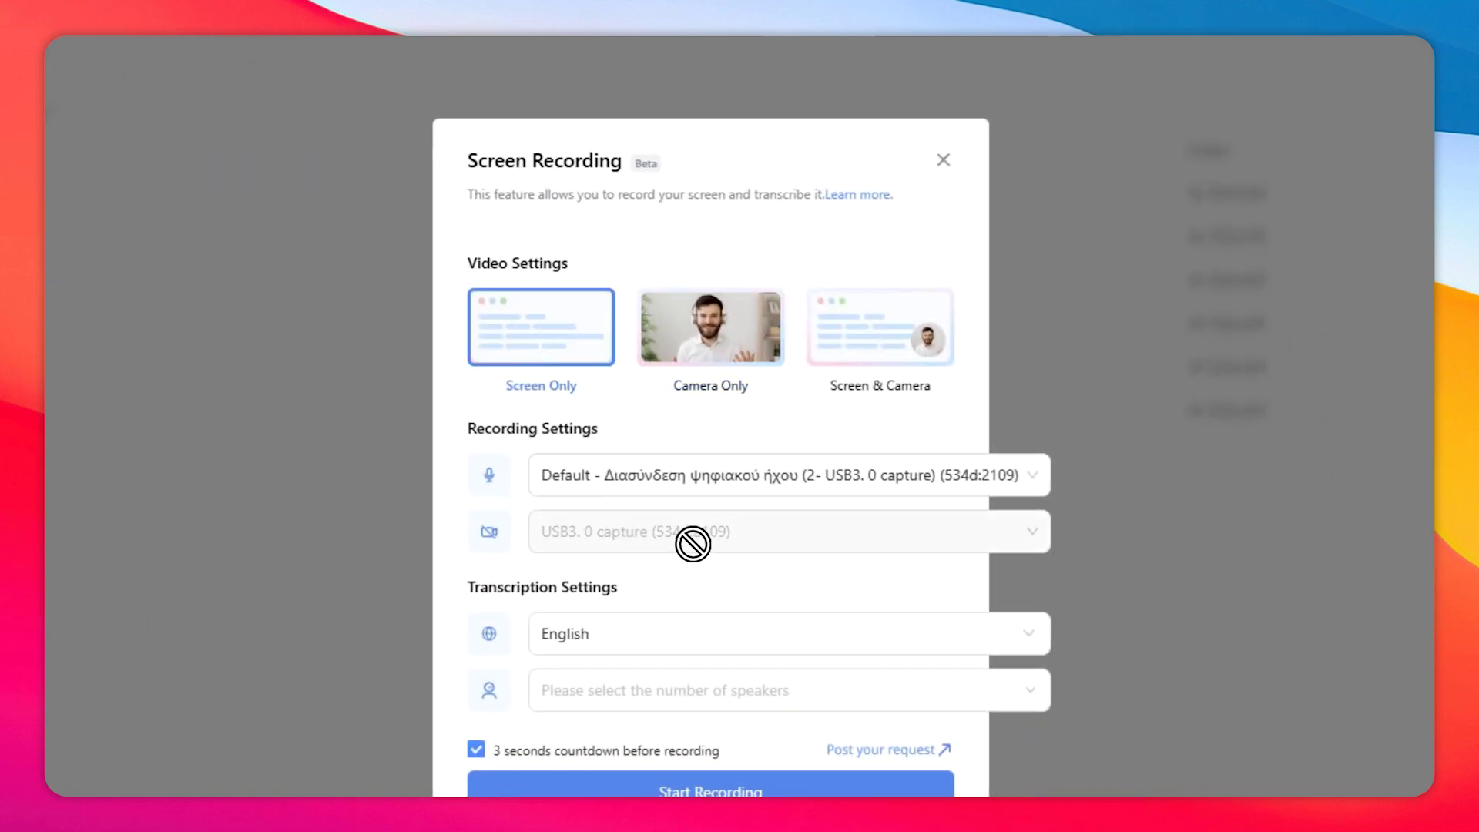
Review the speaker-count and transcription language options for screen recording, keeping English
left_click(698, 696)
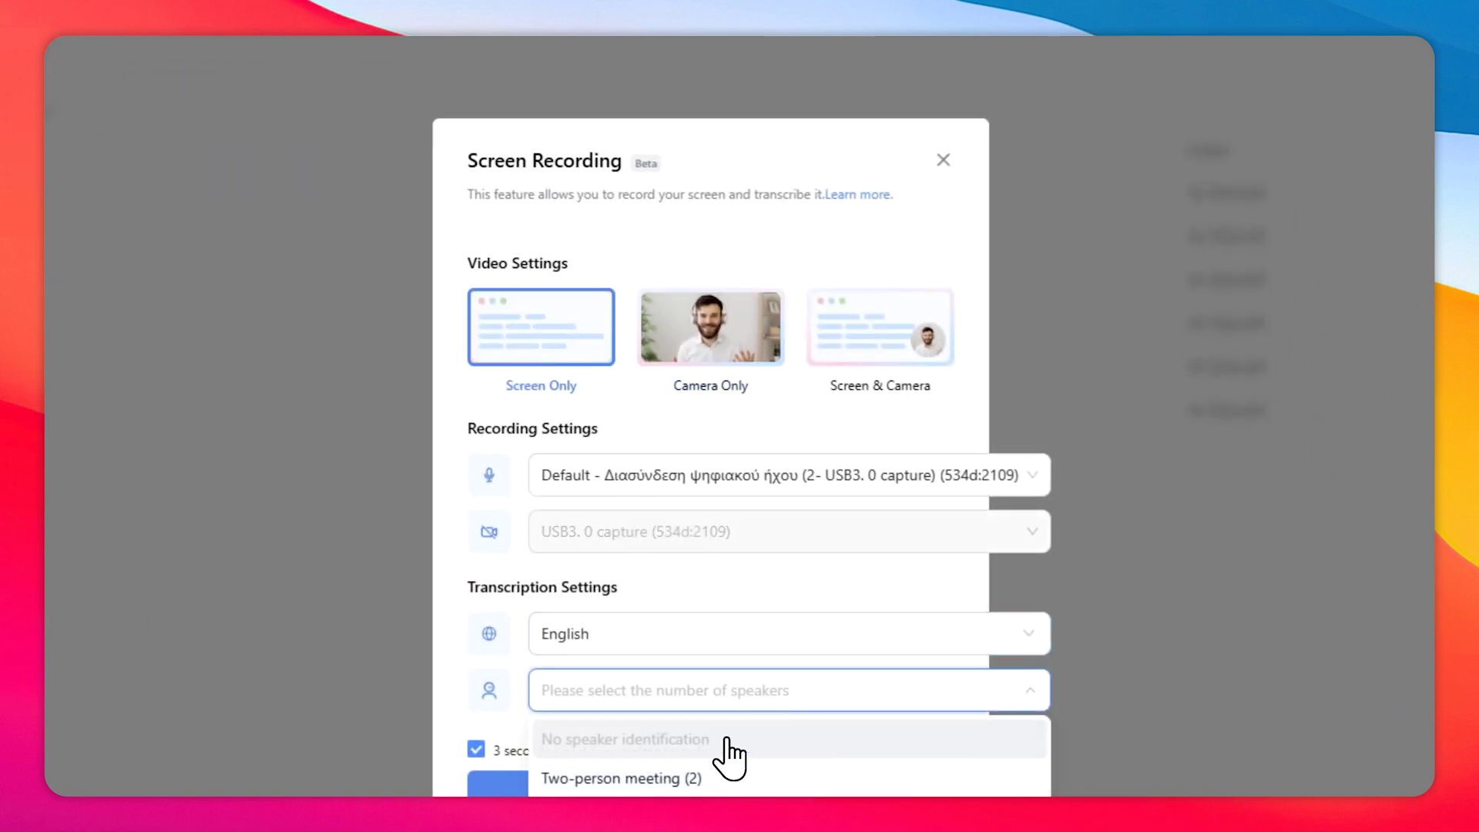
left_click(694, 633)
left_click(450, 751)
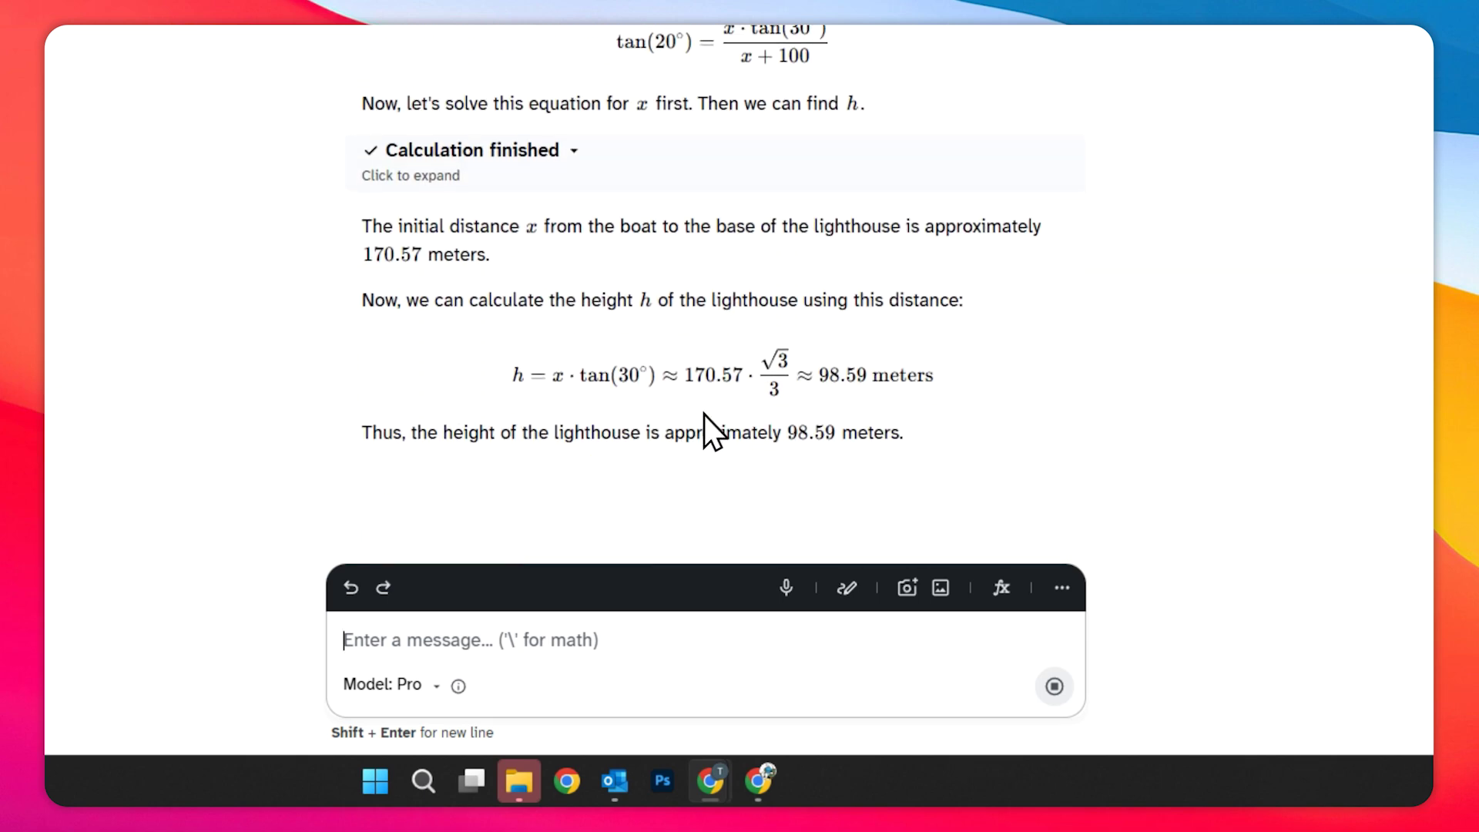
Upload the photo of (2x²−8)/(x−2) = 2x+4 from Downloads and submit it to solve
scroll(611, 320, "up", 1)
scroll(528, 699, "down", 1)
scroll(584, 317, "up", 5)
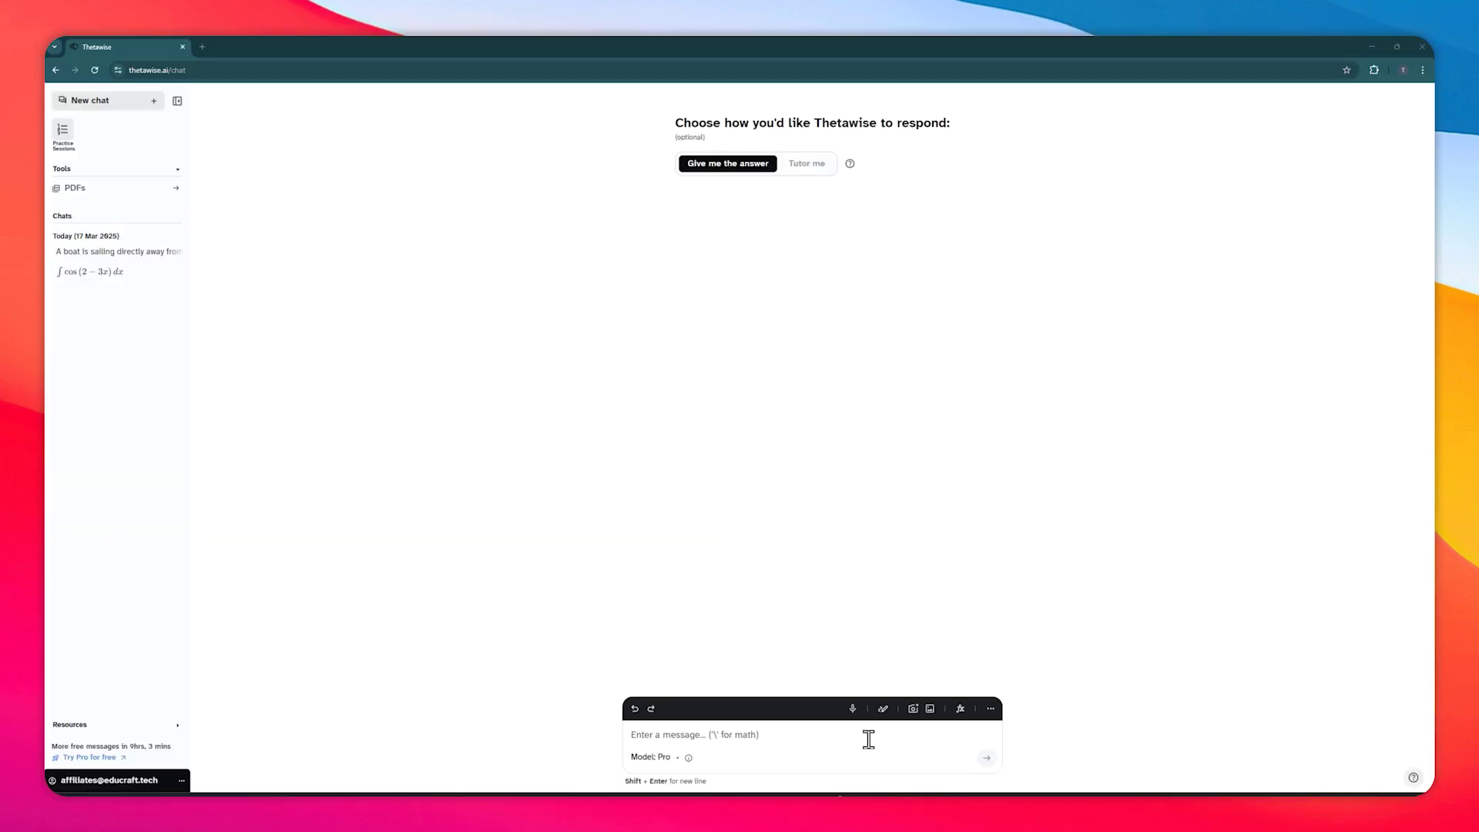
mouse_move(908, 706)
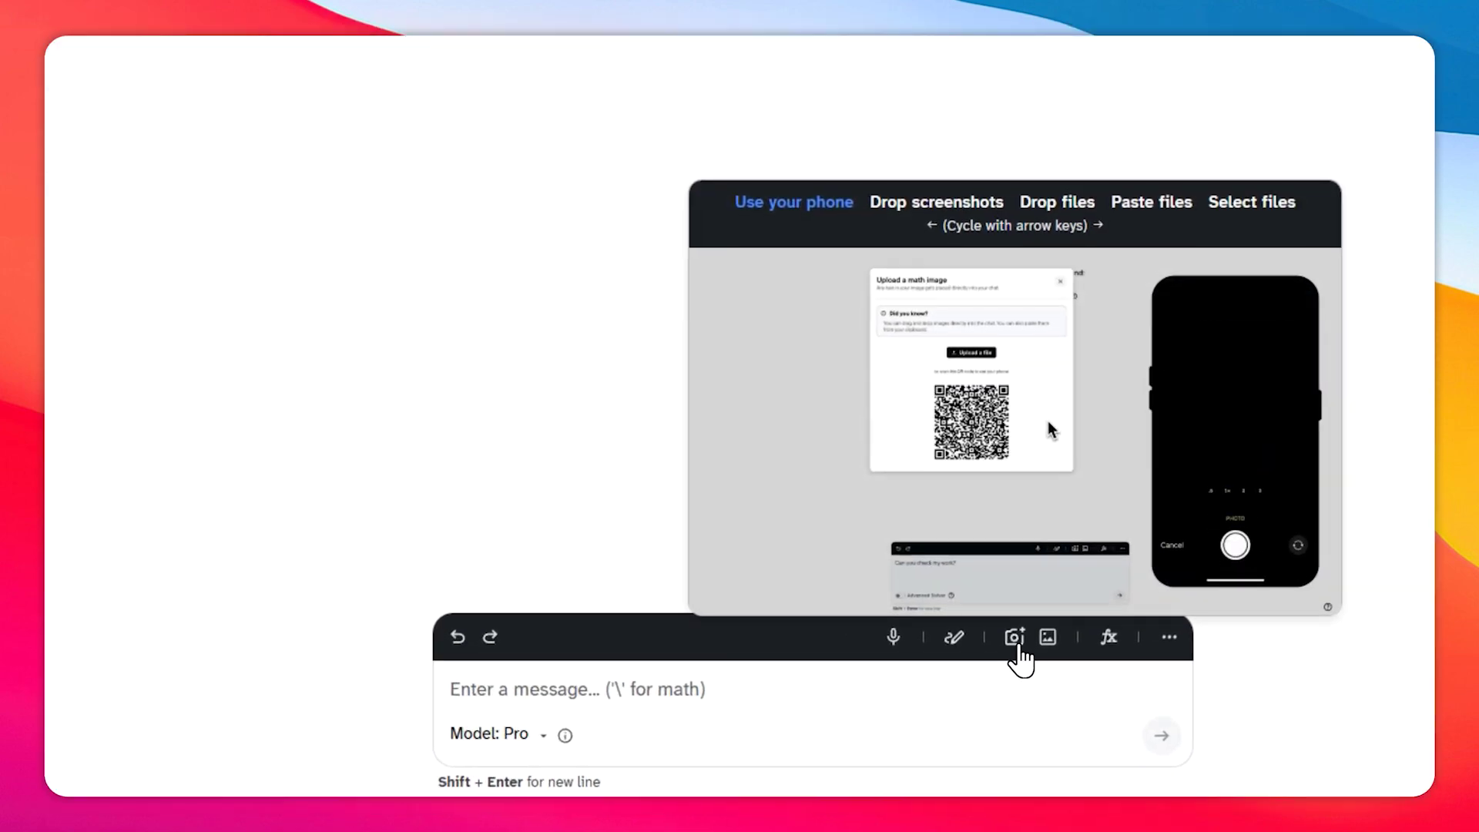
left_click(1015, 637)
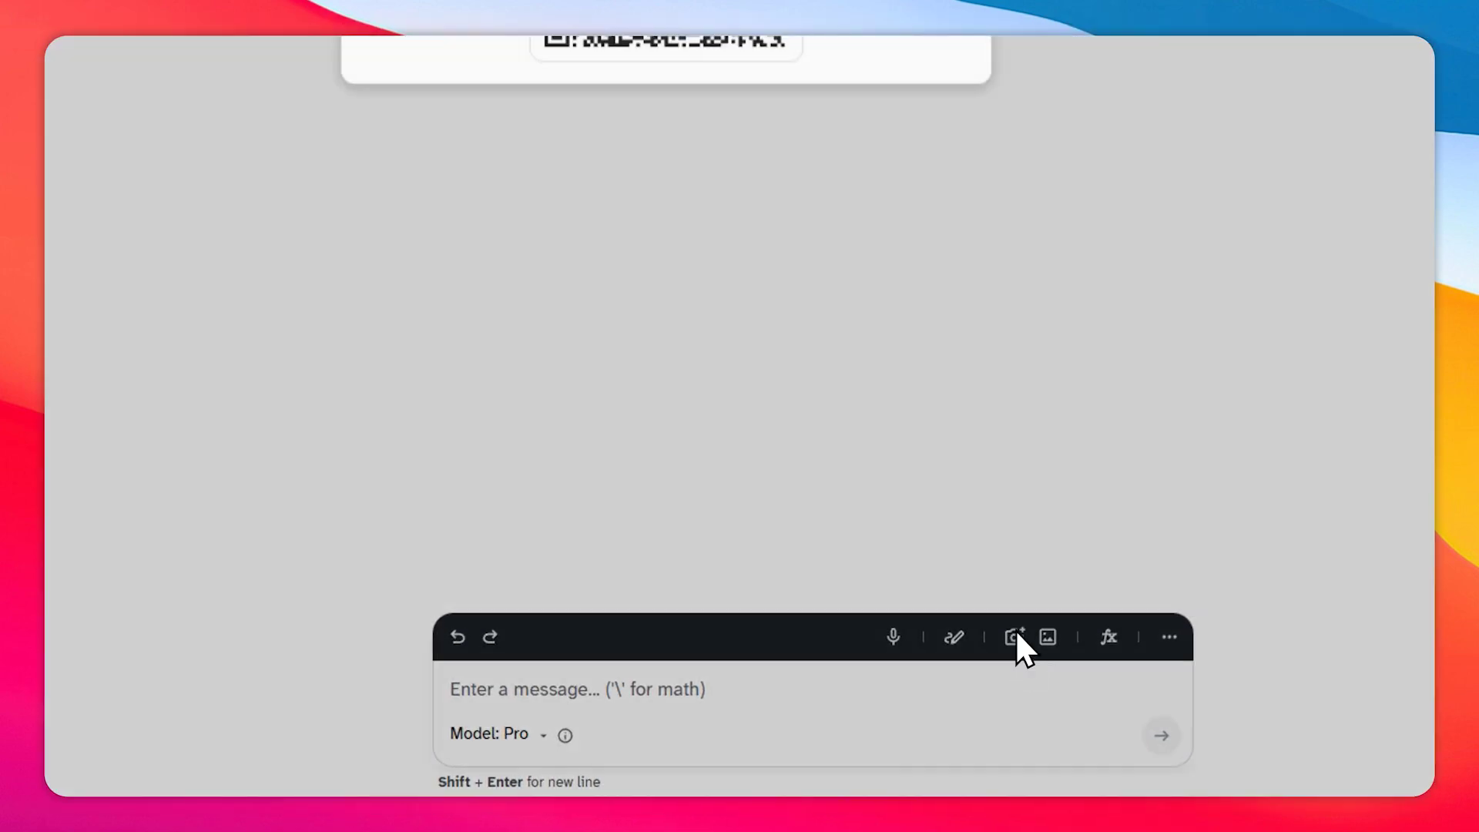
left_click(739, 242)
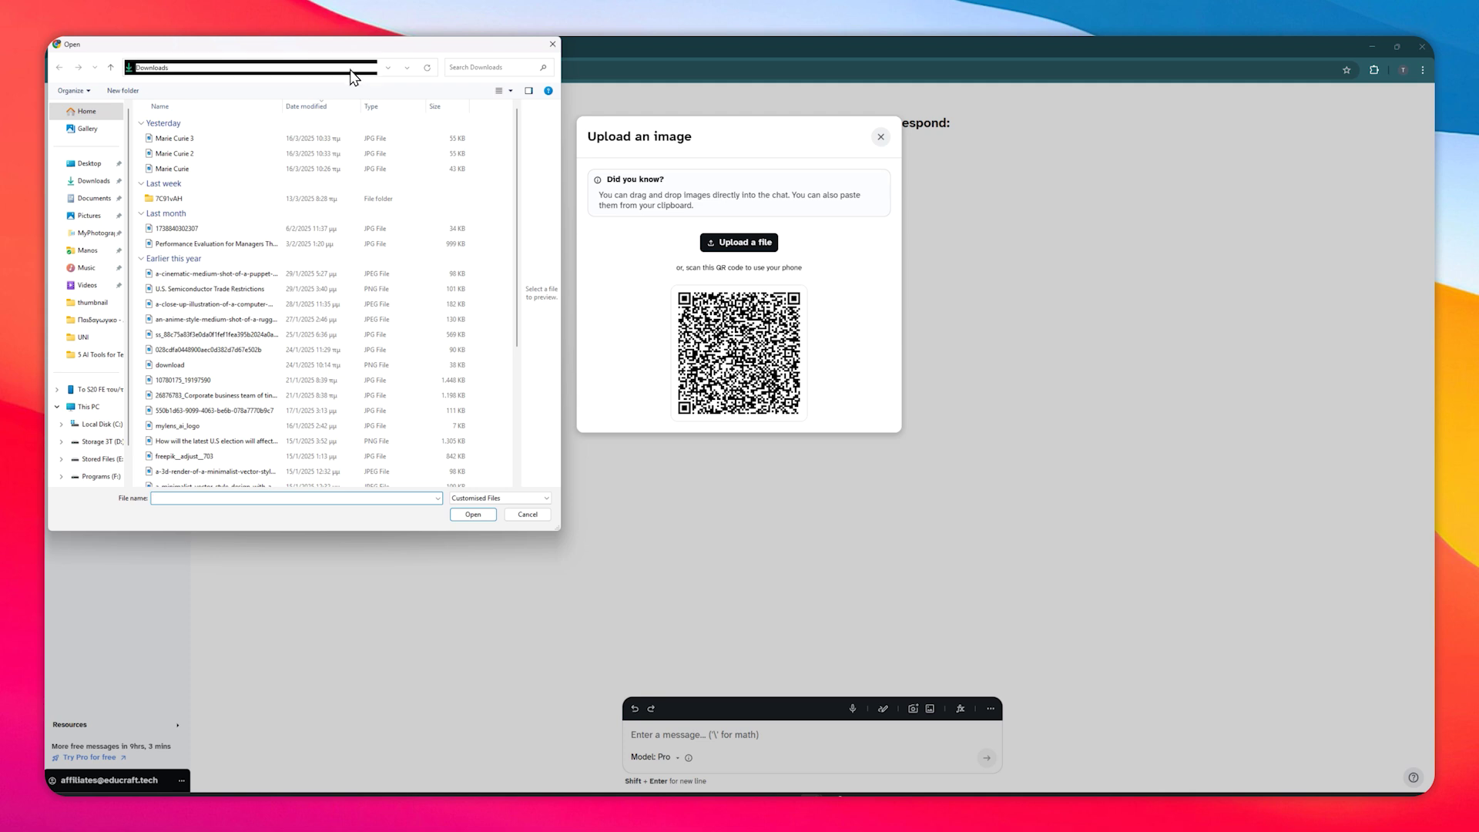
key("Return")
double_click(189, 138)
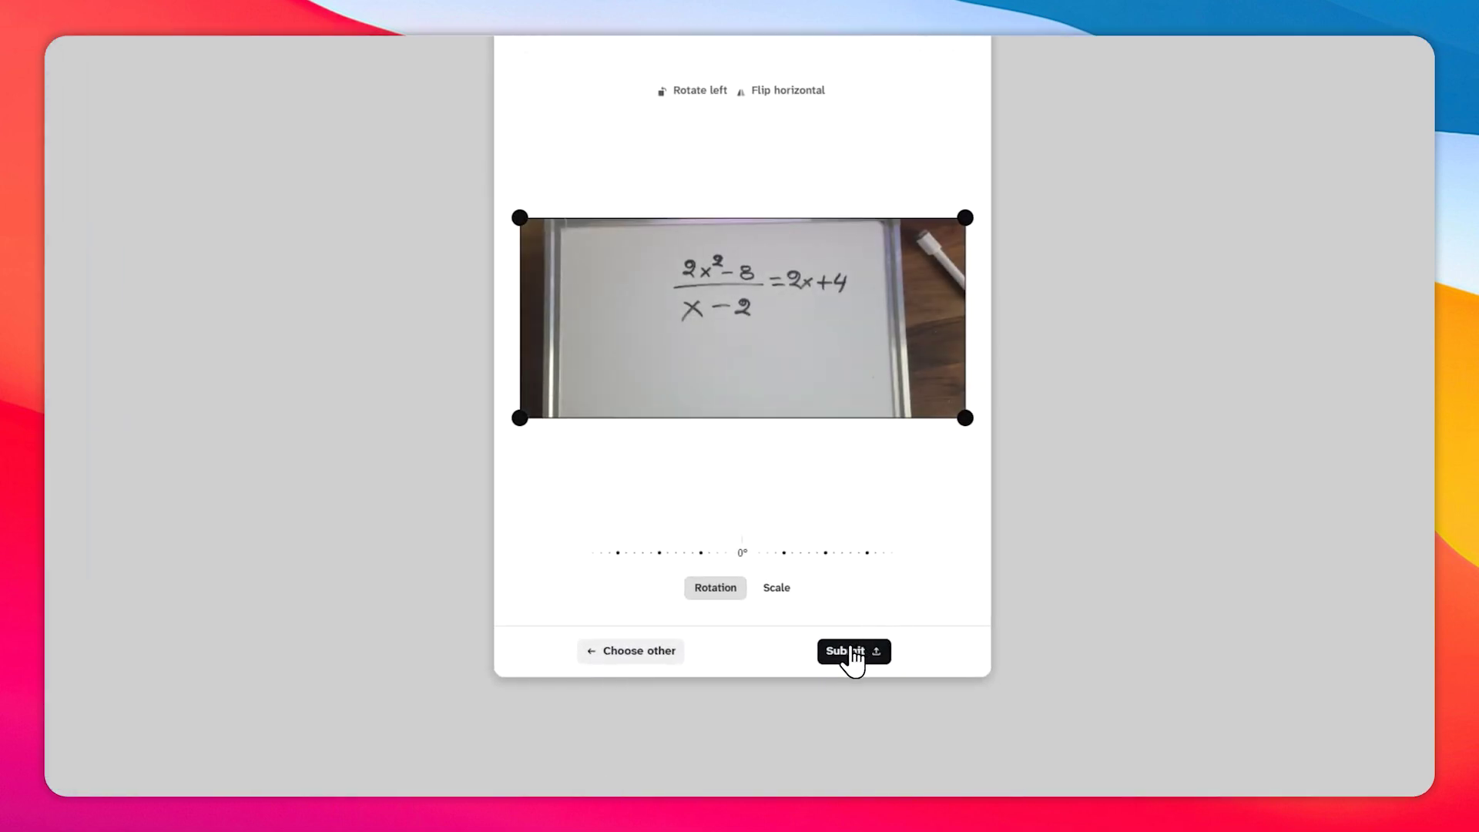
left_click(853, 651)
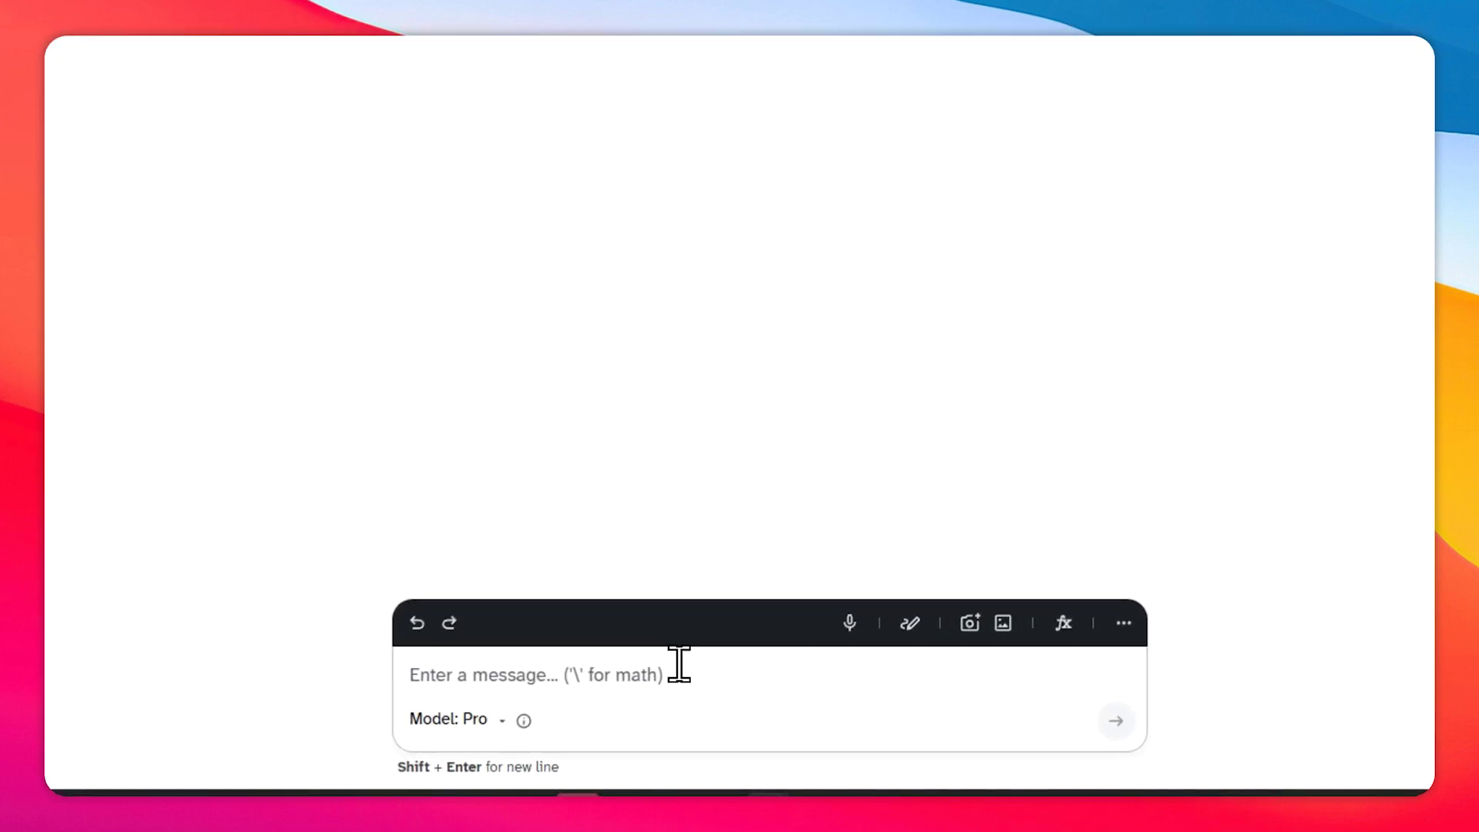
Ask the tutor for the incircle radius of a 13-14-15 cm triangle, then send 'please go on and explain'
type("A triangle has sides of lengths 13 cm, 14 cm, and 15 cm. A circle is inscribed inside the triangle, touching all three sides.  Find the radius of the inscribed circle.")
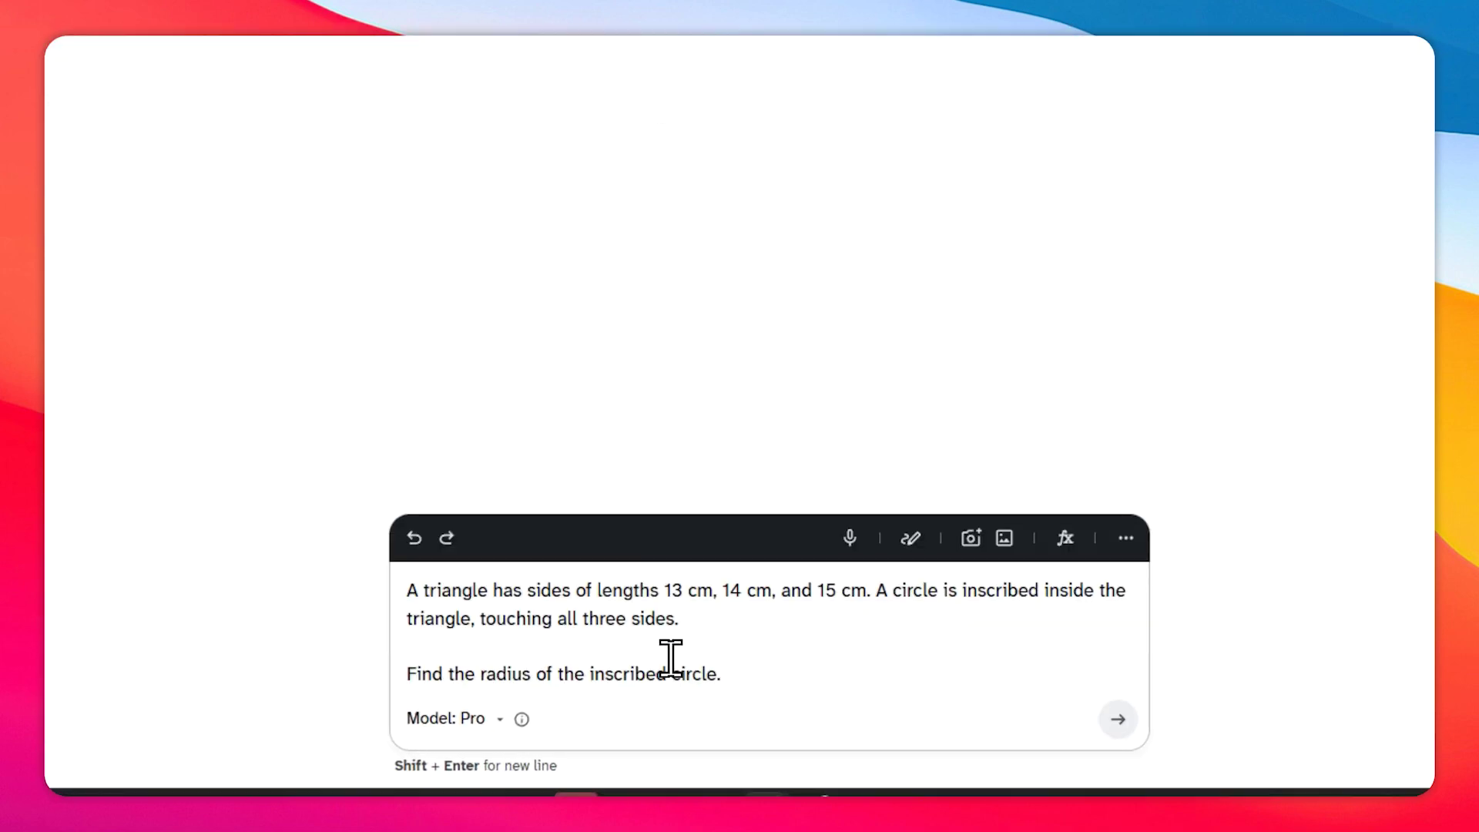
left_click(1116, 720)
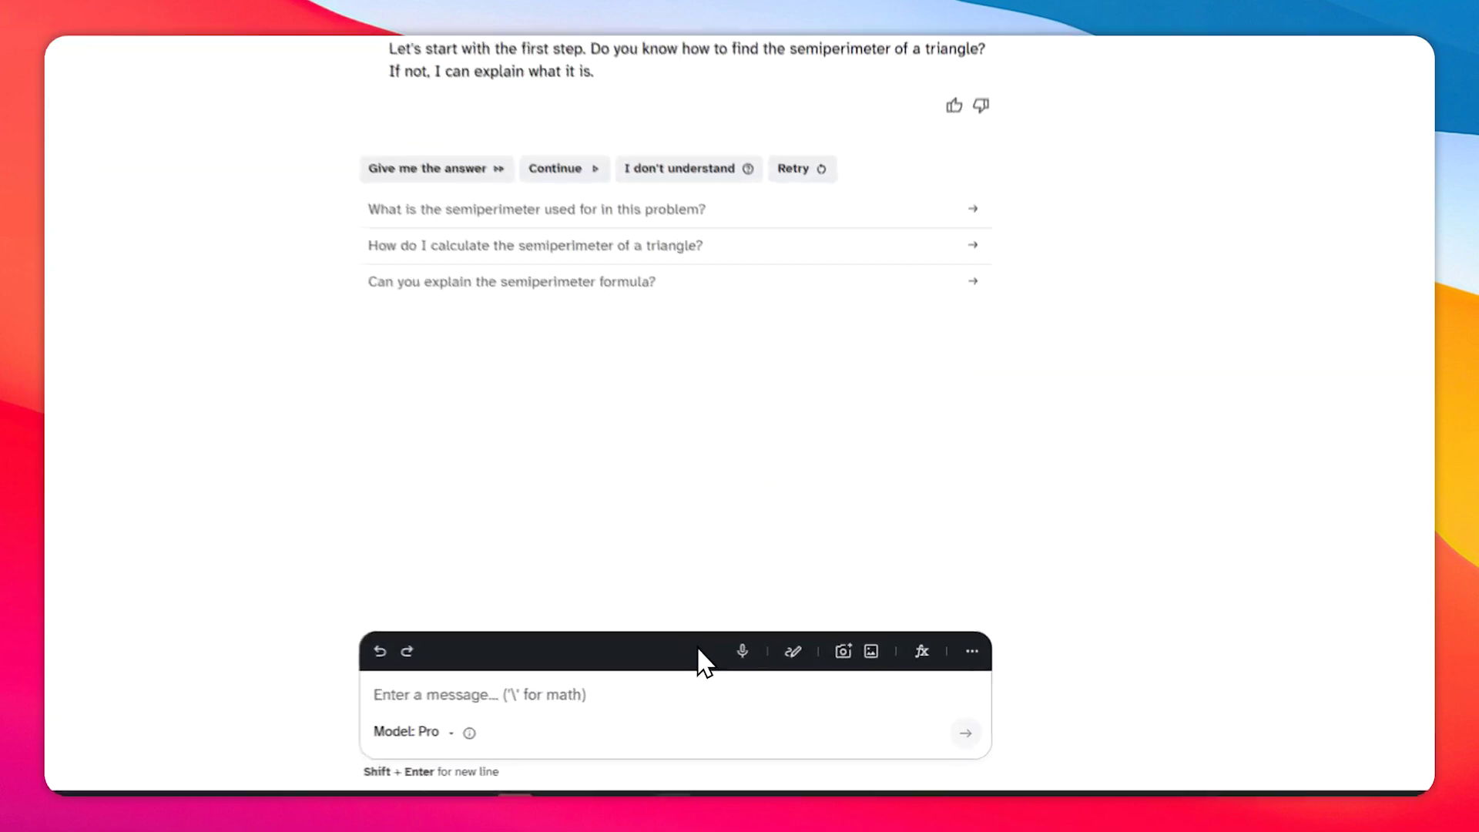
type("please go on and explain")
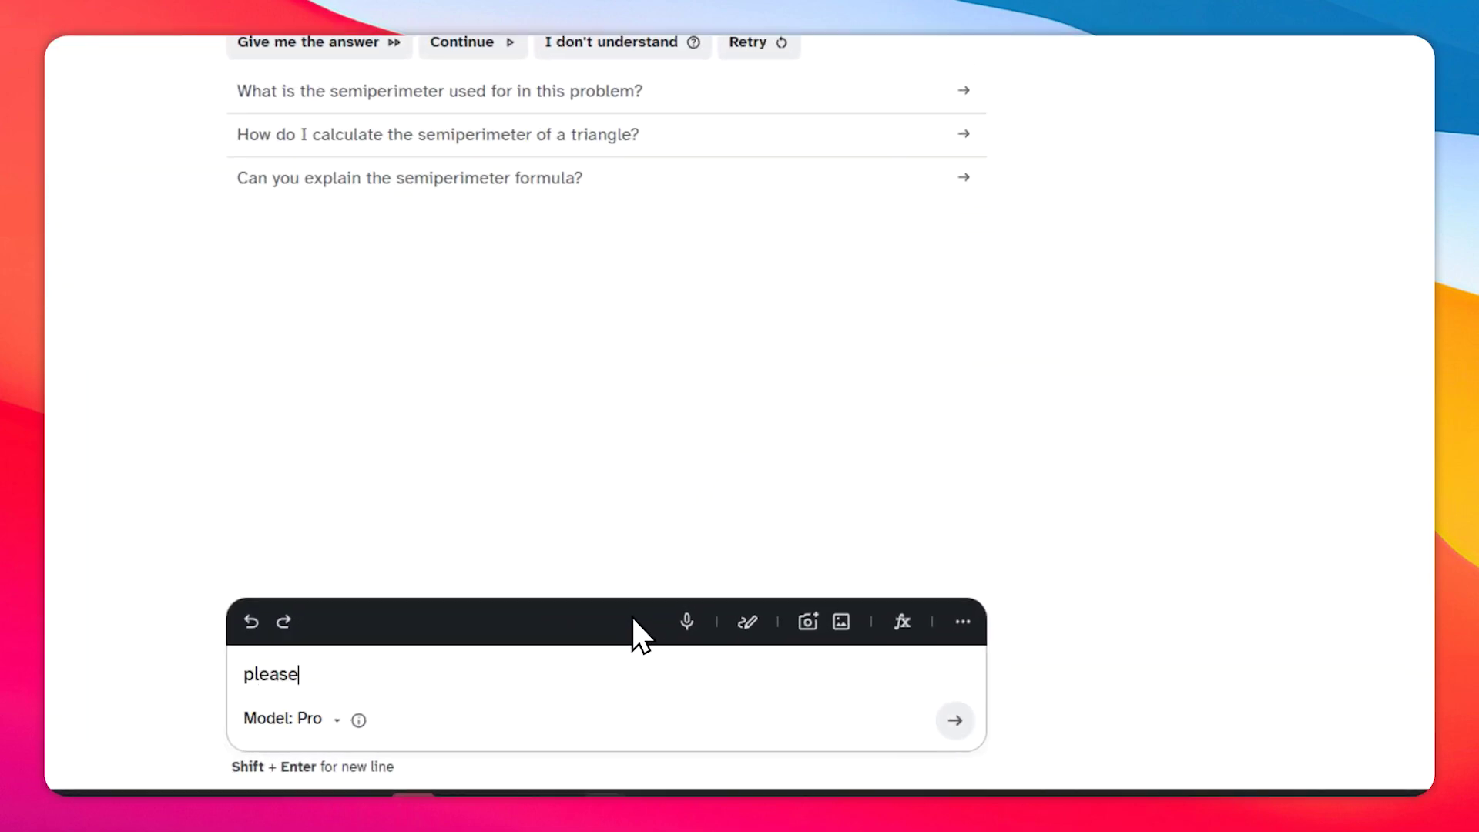
key("Return")
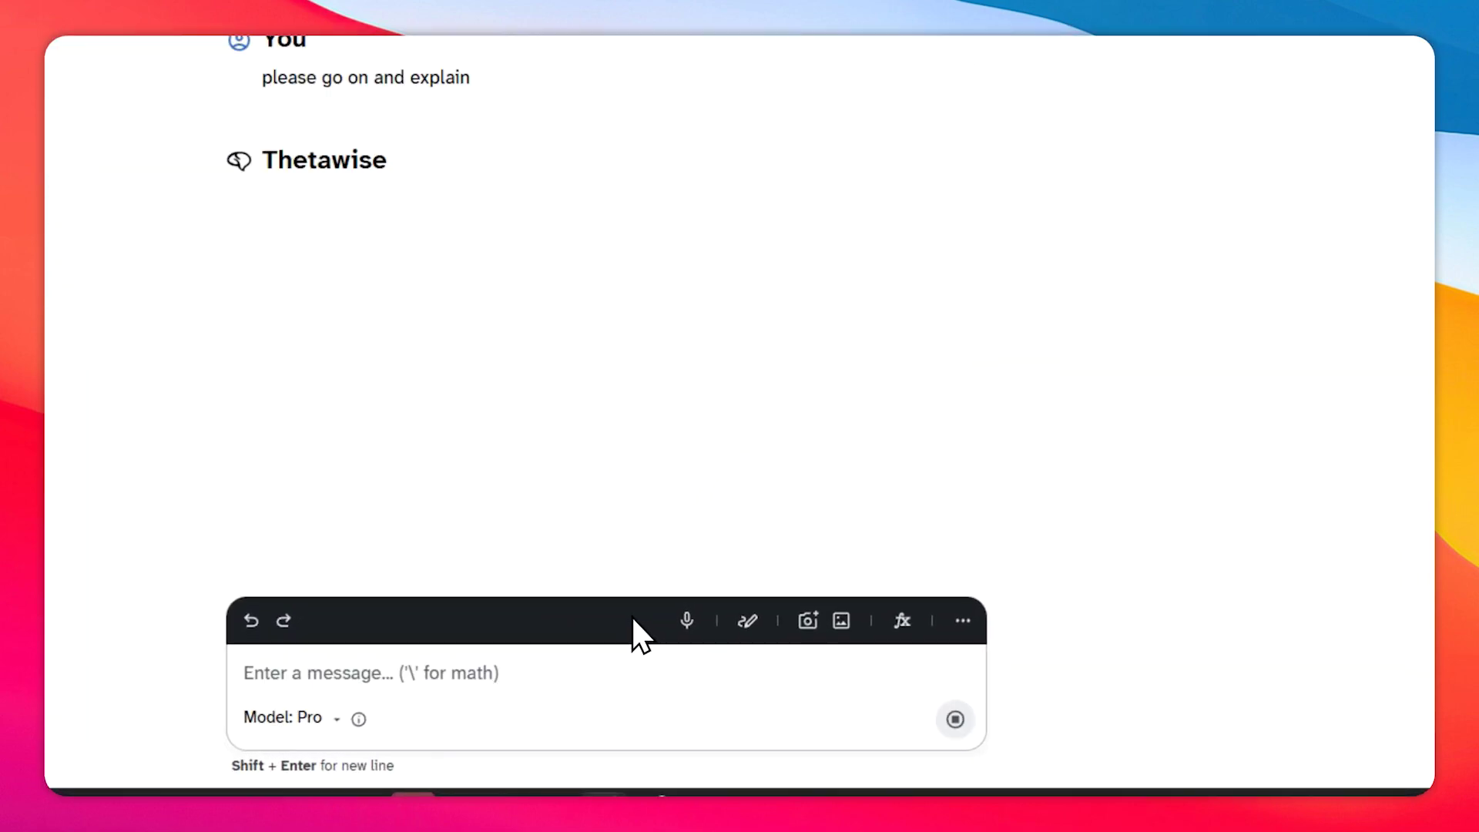
scroll(462, 244, "up", 3)
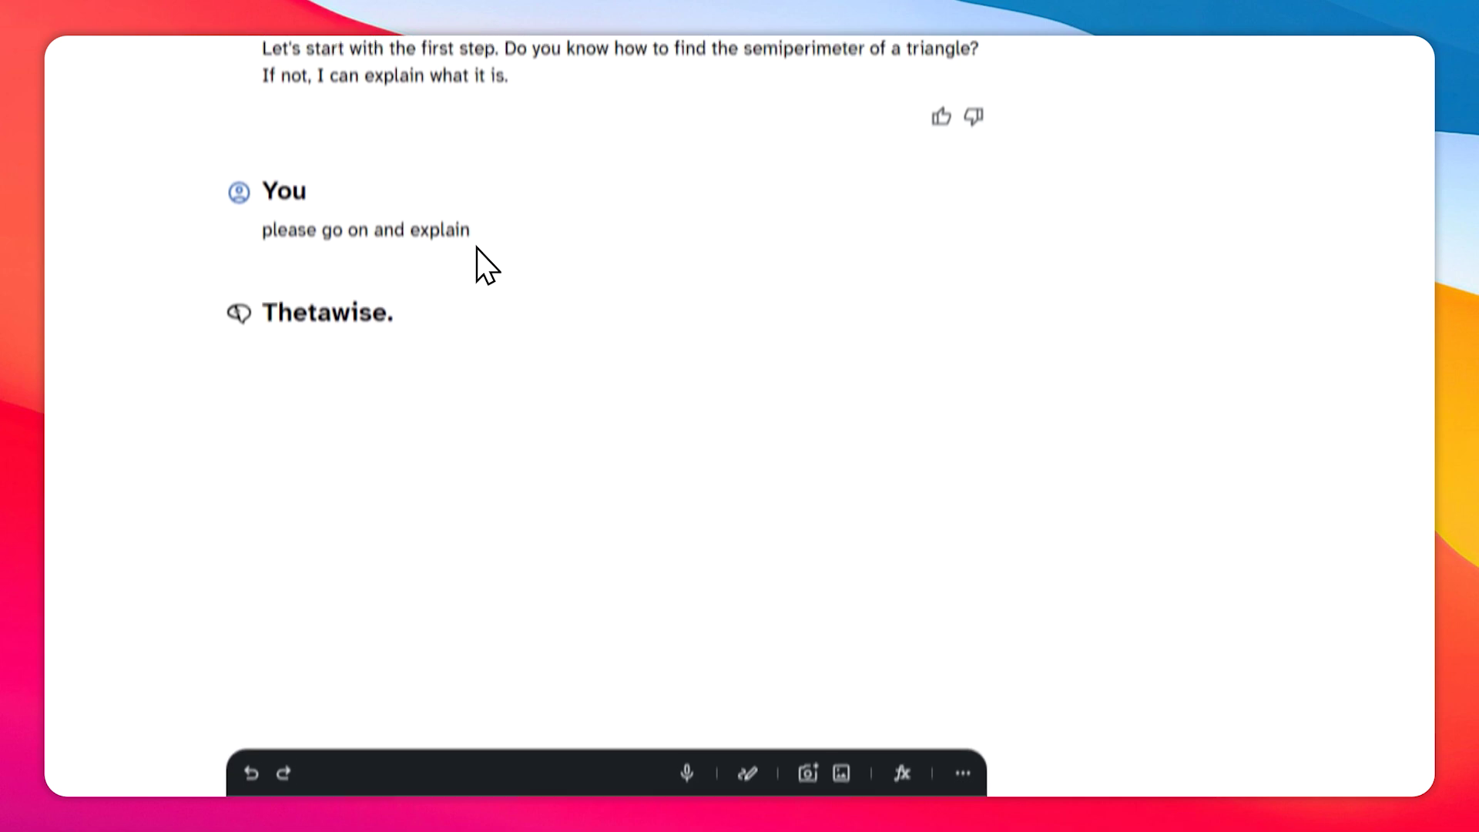